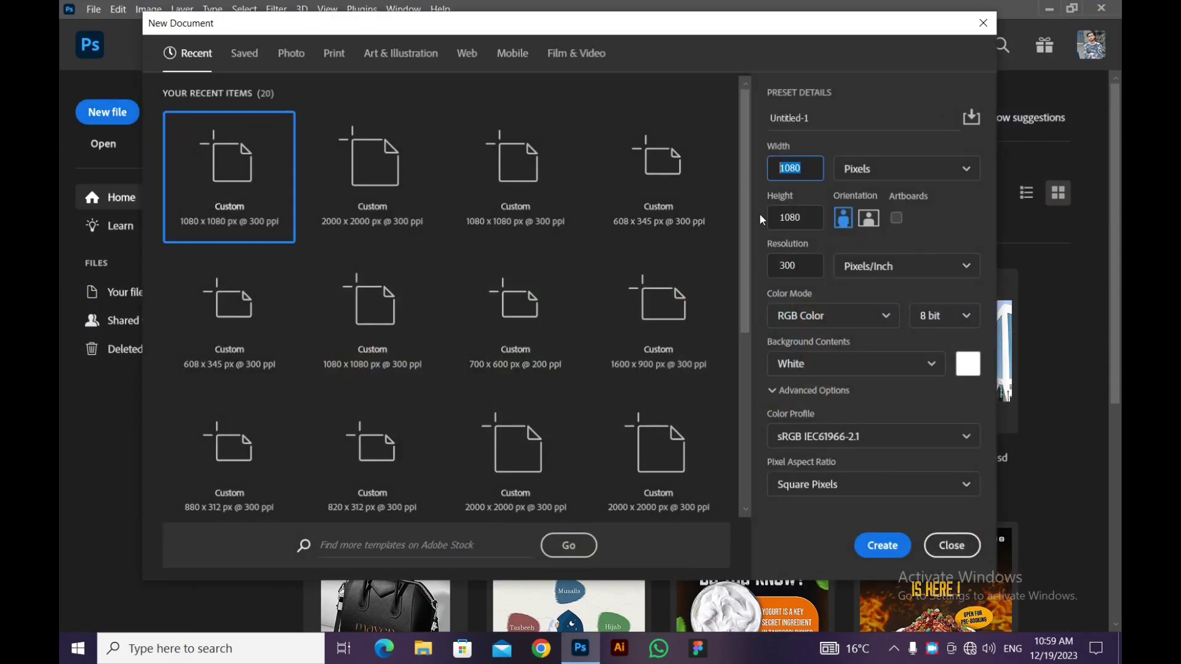
Create a 1080×1080 document with a dark Solid Color fill layer.
{"action": "left_click", "coordinate": [881, 546]}
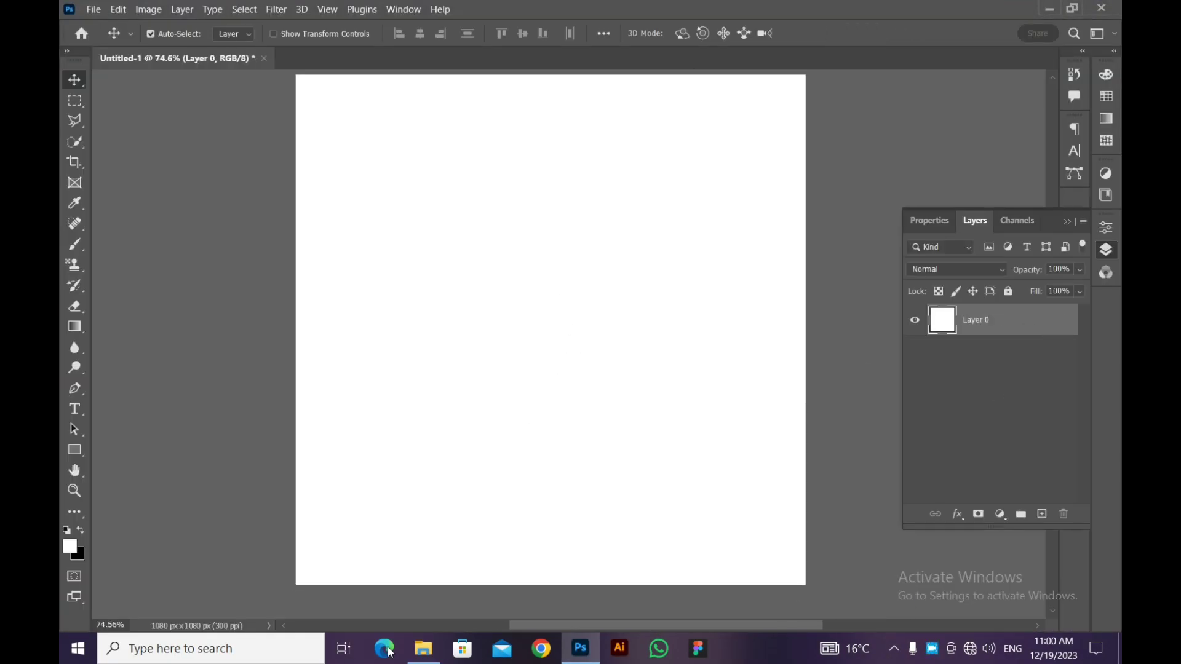
{"action": "left_click", "coordinate": [1000, 514]}
{"action": "left_click", "coordinate": [999, 238]}
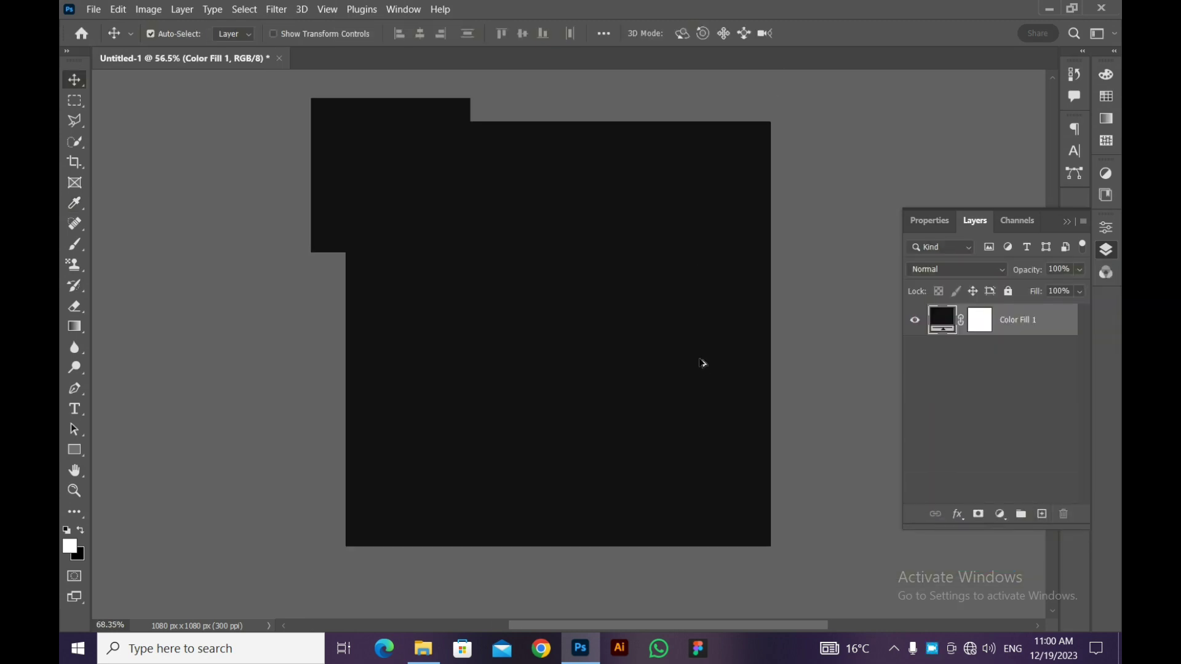
Stretch the grunge texture over the canvas and blend it in Divide mode at 50% opacity.
{"action": "left_click_drag", "start_coordinate": [527, 220], "coordinate": [527, 119]}
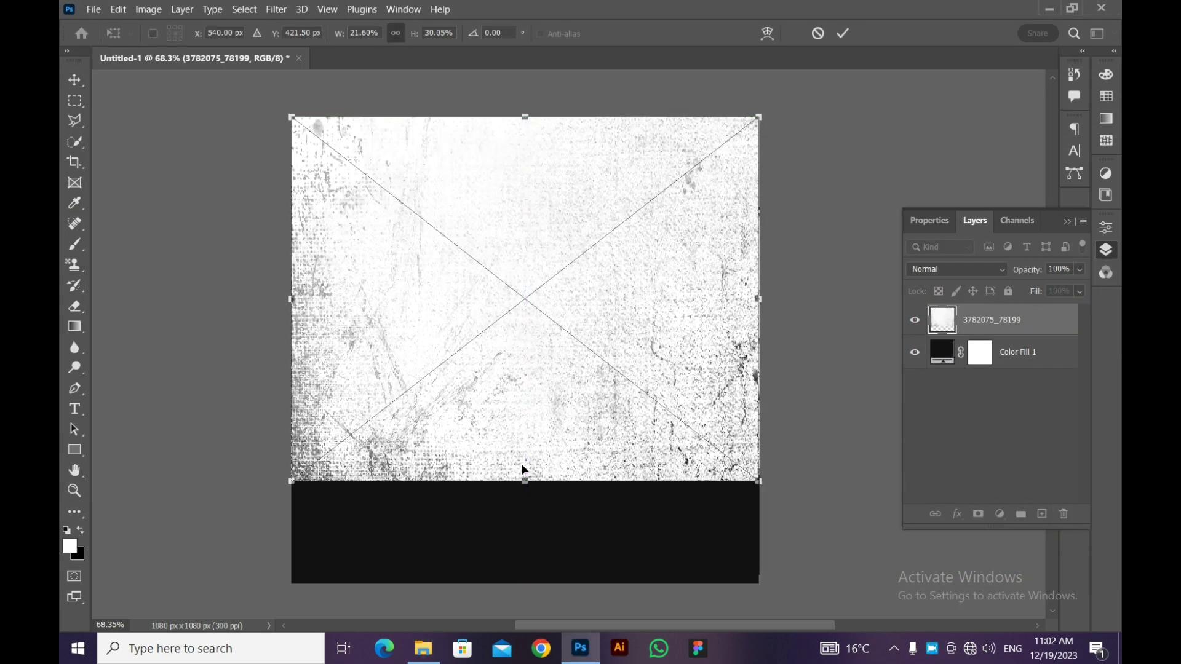
{"action": "left_click_drag", "start_coordinate": [525, 482], "coordinate": [524, 581]}
{"action": "key", "text": "Return"}
{"action": "left_click", "coordinate": [956, 269]}
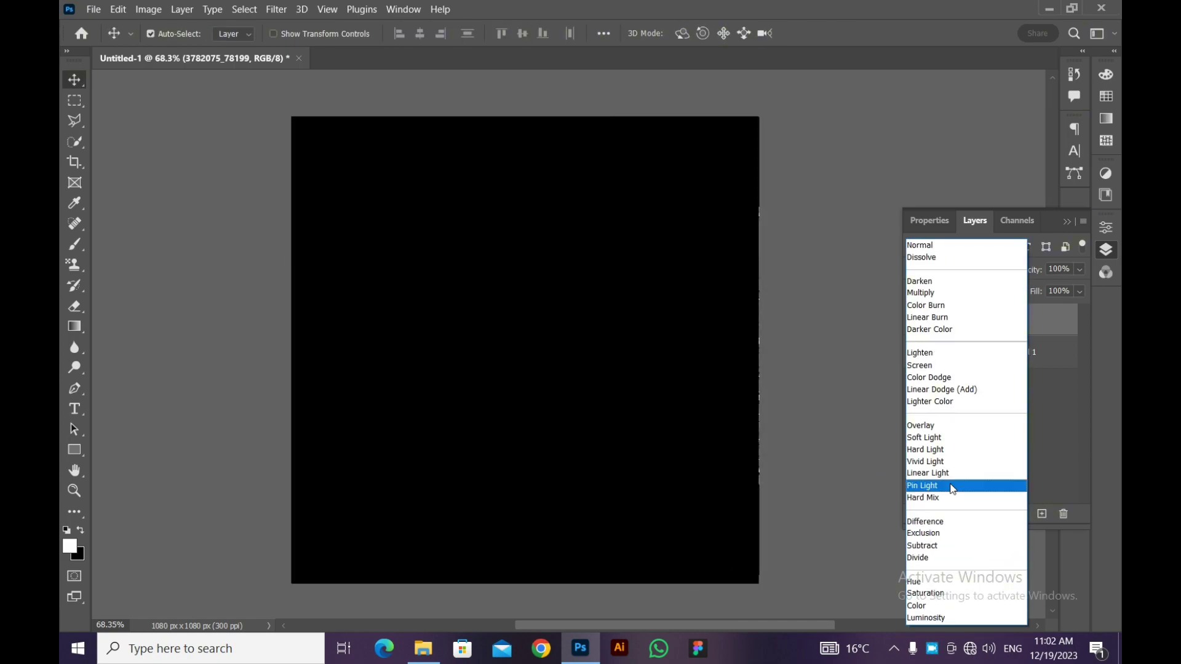
{"action": "left_click", "coordinate": [928, 557]}
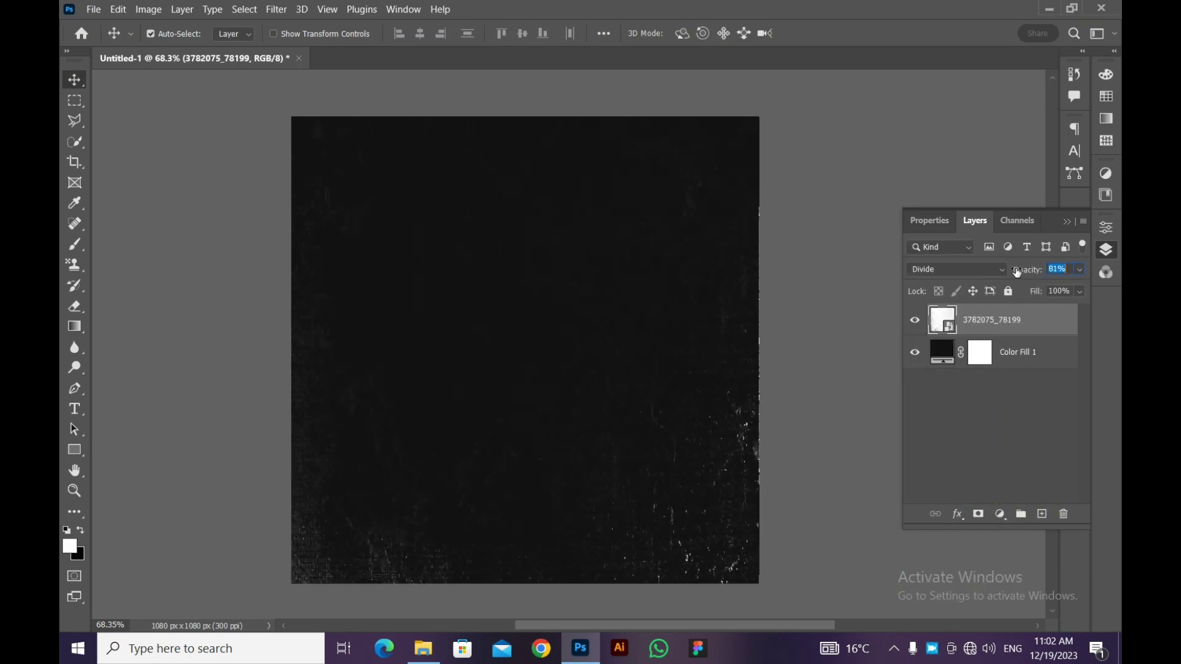
{"action": "scroll", "coordinate": [693, 275], "scroll_direction": "down", "scroll_amount": 1}
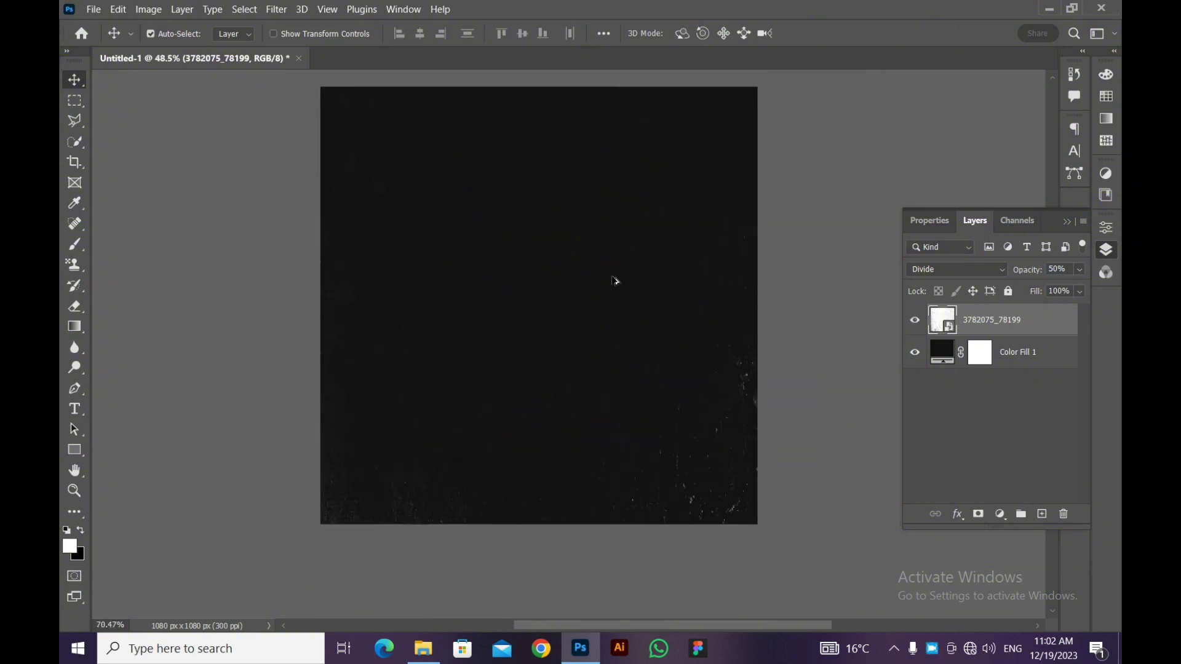
{"action": "scroll", "coordinate": [614, 279], "scroll_direction": "down", "scroll_amount": 1}
Save the document as 'Social post 1'.
{"action": "left_click", "coordinate": [423, 649]}
{"action": "scroll", "coordinate": [366, 393], "scroll_direction": "down", "scroll_amount": 3}
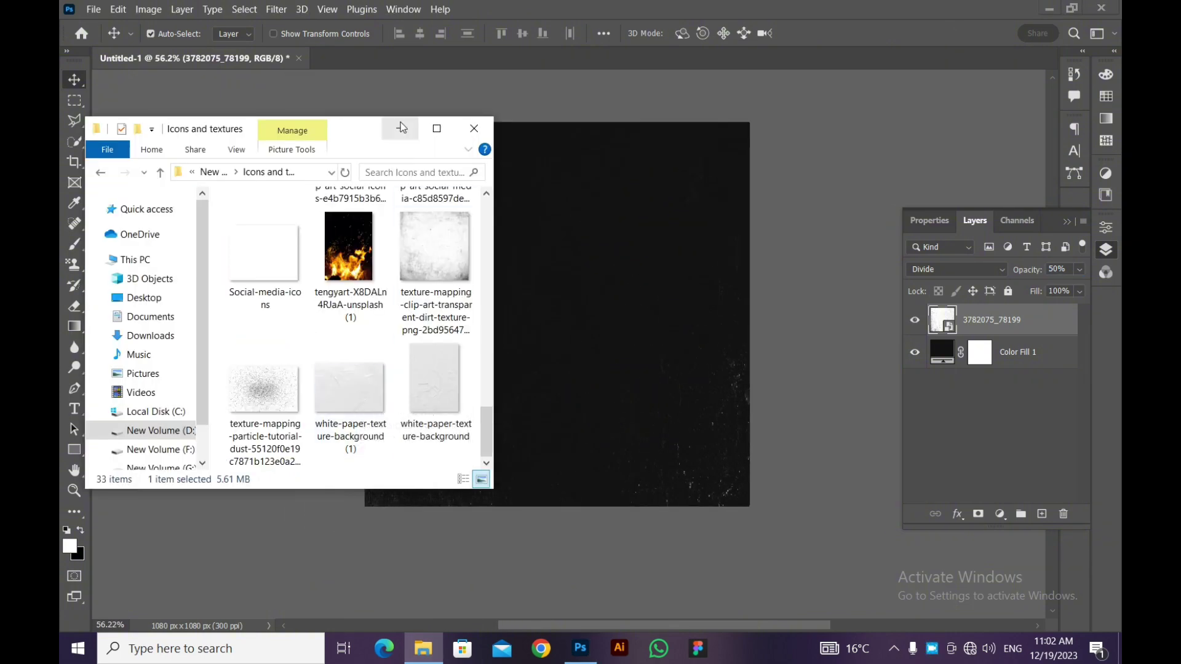
{"action": "key", "text": "alt+Tab"}
{"action": "key", "text": "ctrl+shift+s"}
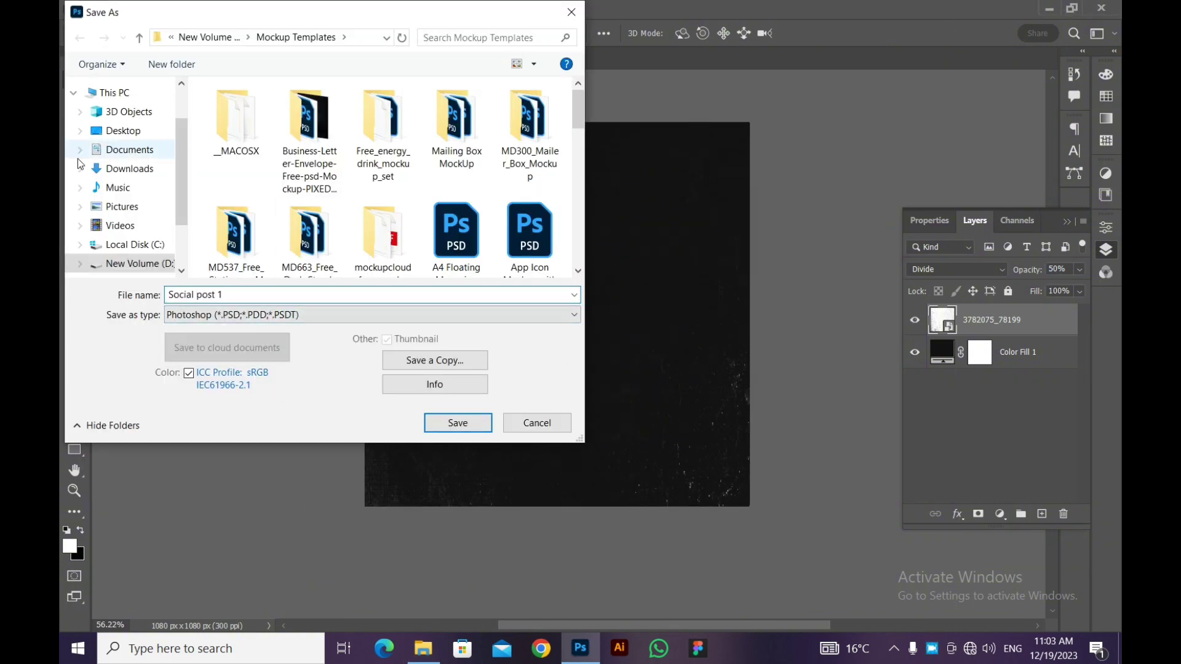
{"action": "left_click", "coordinate": [132, 263]}
{"action": "left_click", "coordinate": [456, 423]}
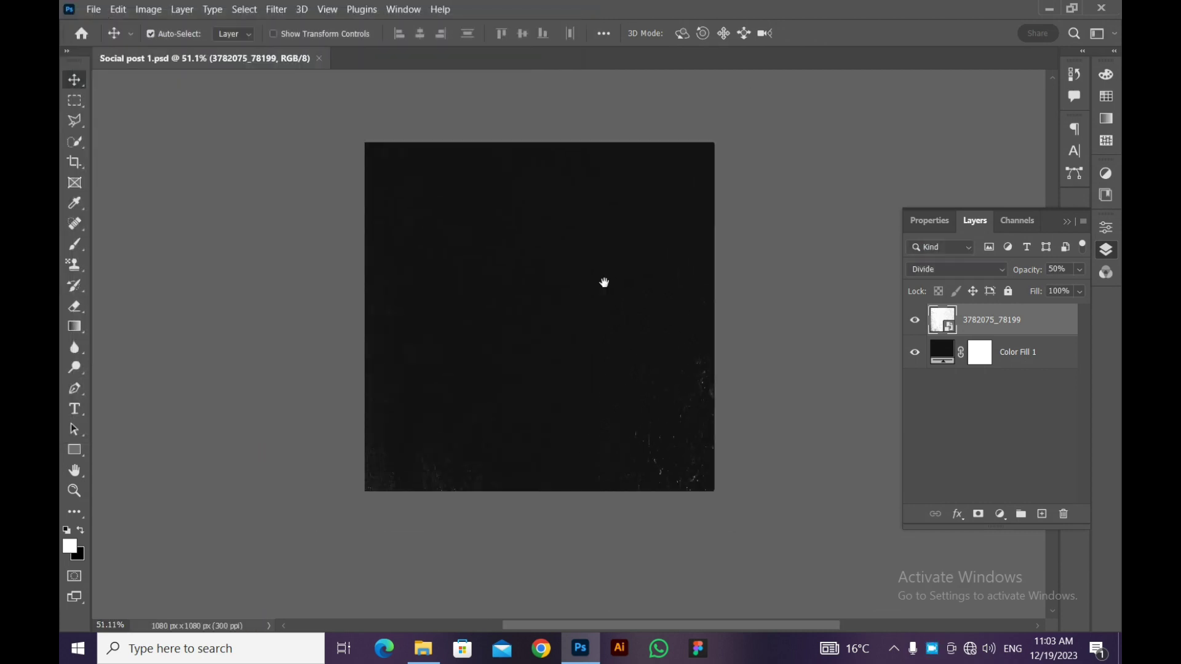
{"action": "scroll", "coordinate": [604, 282], "scroll_direction": "up", "scroll_amount": 1}
{"action": "left_click", "coordinate": [423, 648]}
Place the pngegg (39) flames on the left edge, tilted about 24 degrees.
{"action": "left_click", "coordinate": [150, 335]}
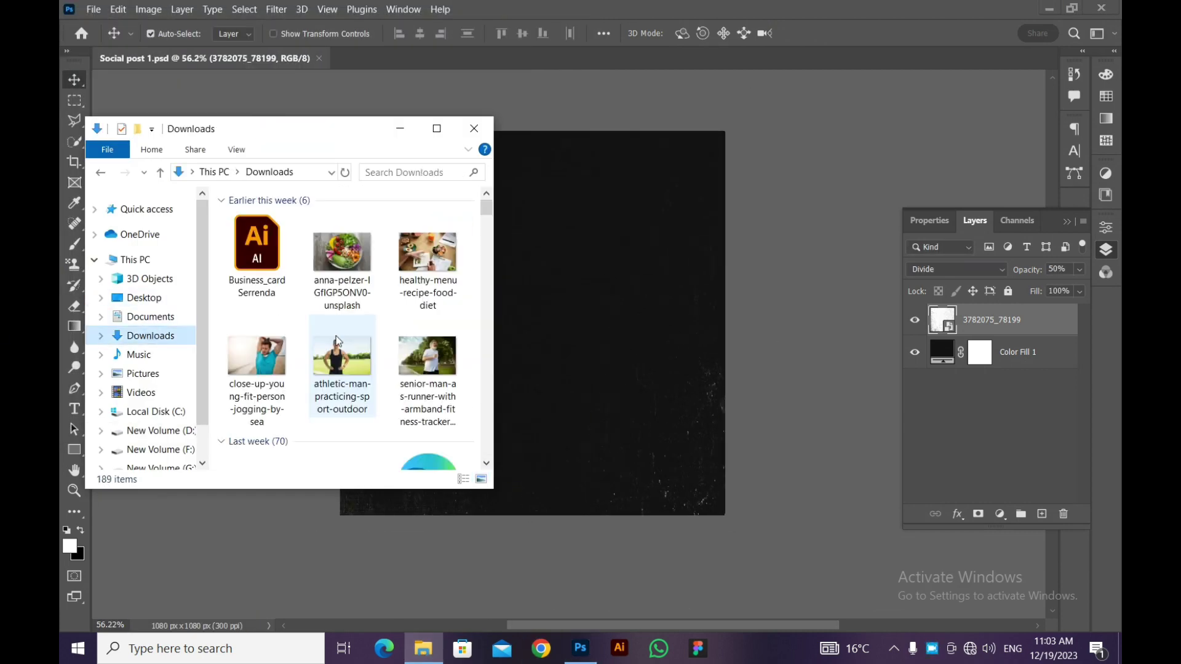
{"action": "scroll", "coordinate": [368, 335], "scroll_direction": "down", "scroll_amount": 5}
{"action": "scroll", "coordinate": [367, 333], "scroll_direction": "down", "scroll_amount": 5}
{"action": "scroll", "coordinate": [363, 330], "scroll_direction": "down", "scroll_amount": 5}
{"action": "left_click_drag", "start_coordinate": [427, 342], "coordinate": [590, 355]}
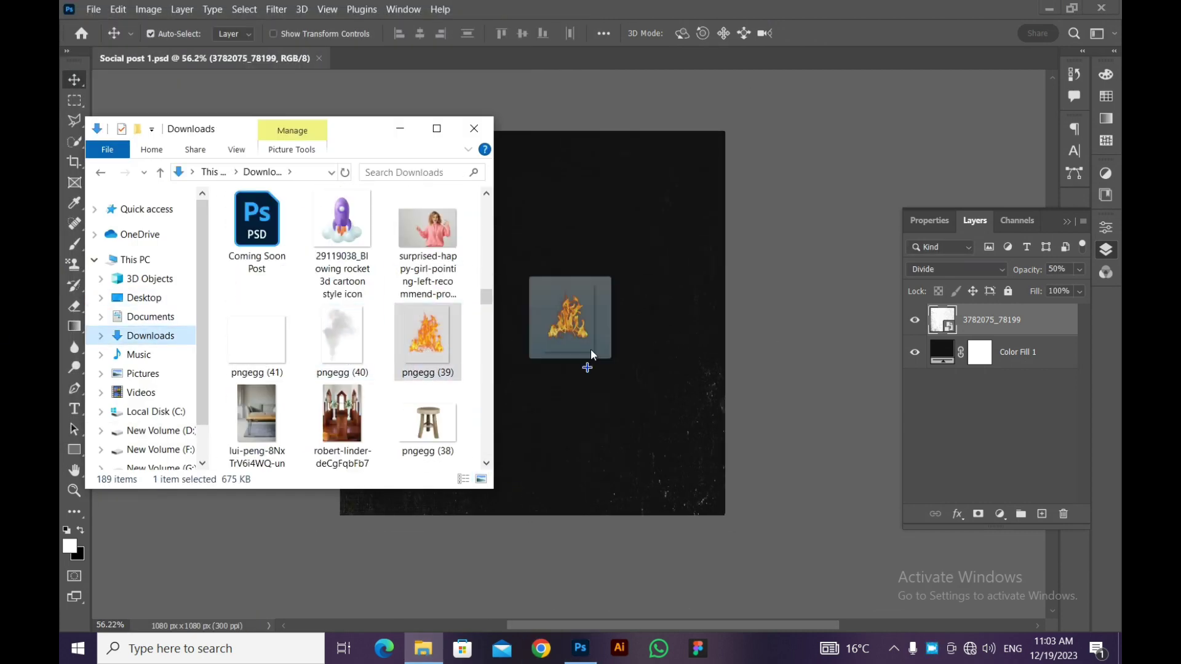
{"action": "left_click_drag", "start_coordinate": [528, 307], "coordinate": [410, 308]}
{"action": "left_click_drag", "start_coordinate": [528, 215], "coordinate": [561, 297]}
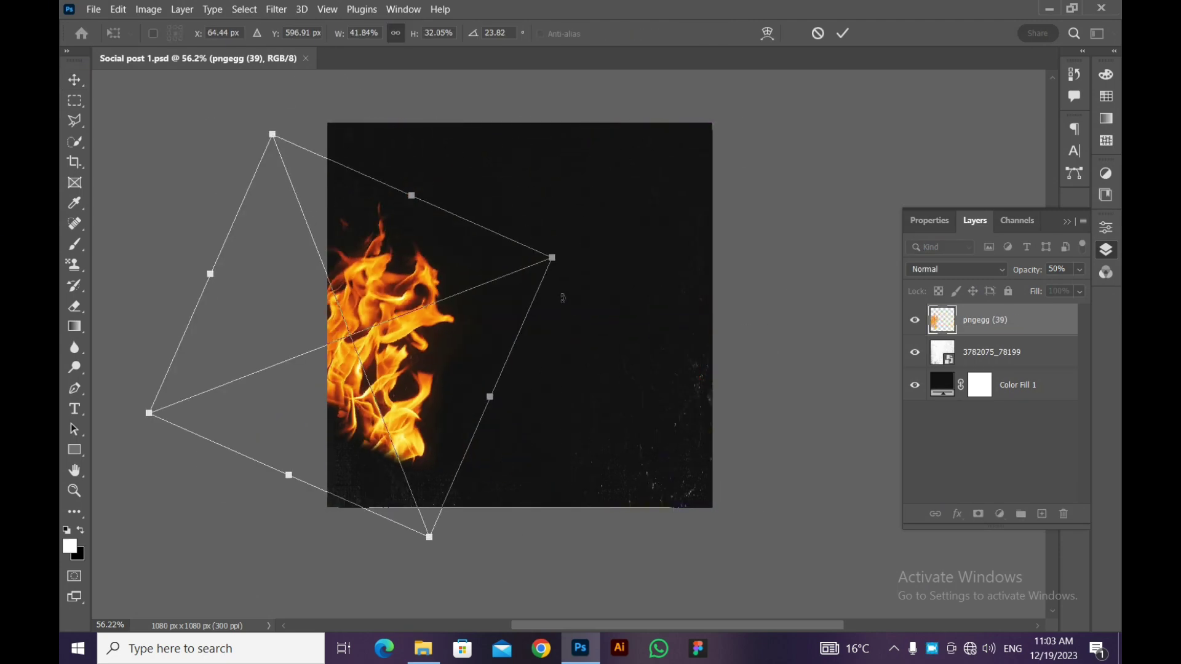
{"action": "key", "text": "Return"}
Mask the left flames and brush away their hard edges.
{"action": "scroll", "coordinate": [413, 353], "scroll_direction": "up", "scroll_amount": 3}
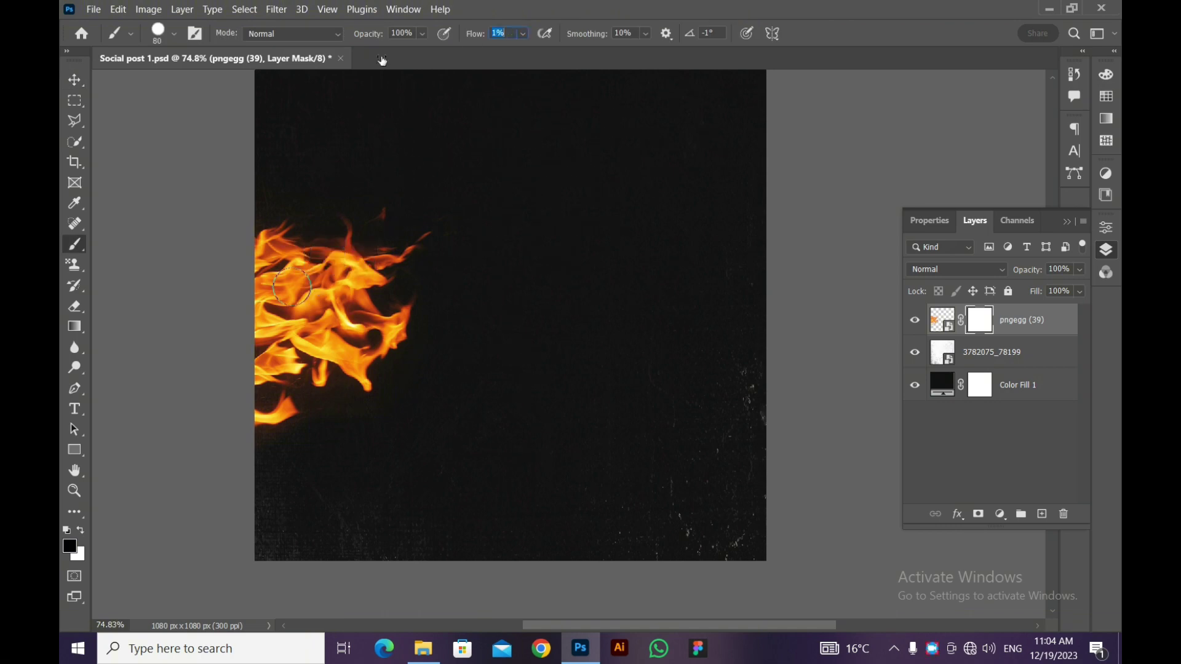
{"action": "type", "text": "4"}
{"action": "scroll", "coordinate": [292, 371], "scroll_direction": "up", "scroll_amount": 3}
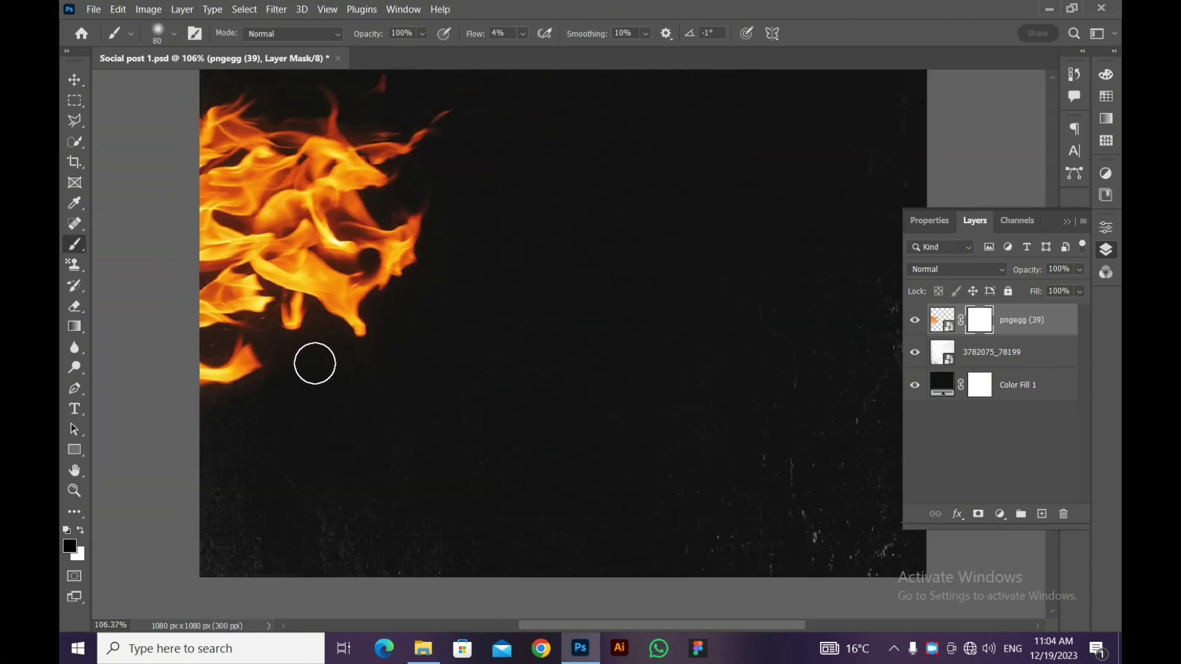
{"action": "scroll", "coordinate": [374, 427], "scroll_direction": "down", "scroll_amount": 3}
{"action": "scroll", "coordinate": [203, 451], "scroll_direction": "up", "scroll_amount": 5}
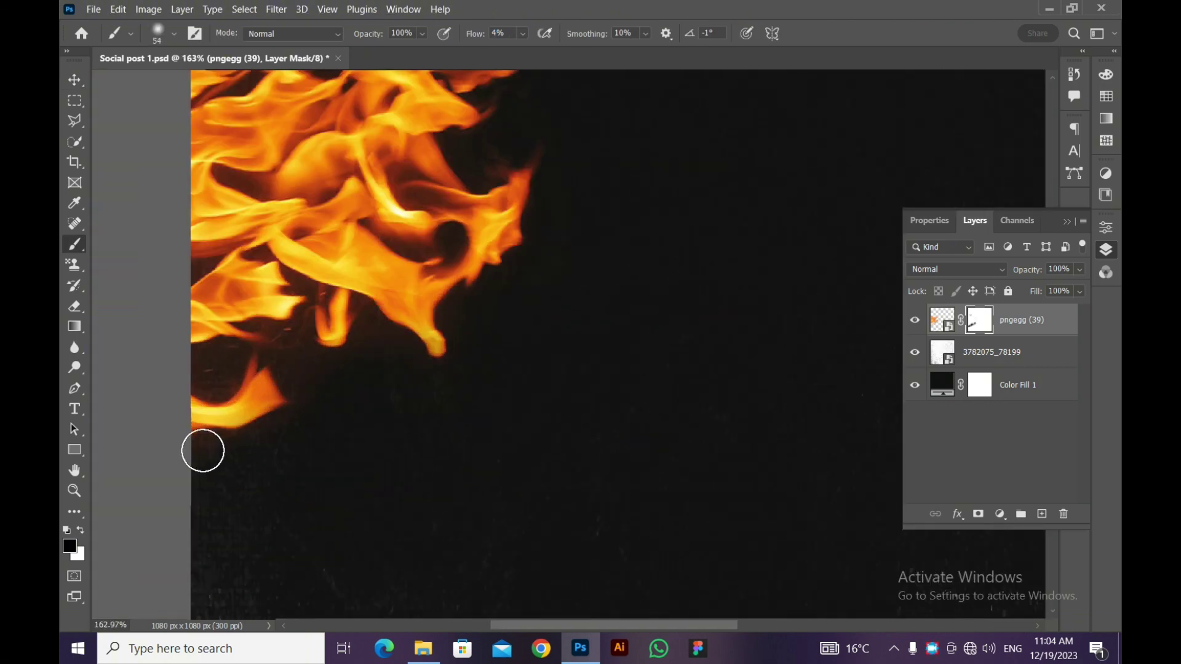
{"action": "scroll", "coordinate": [296, 498], "scroll_direction": "down", "scroll_amount": 3}
{"action": "scroll", "coordinate": [271, 386], "scroll_direction": "up", "scroll_amount": 3}
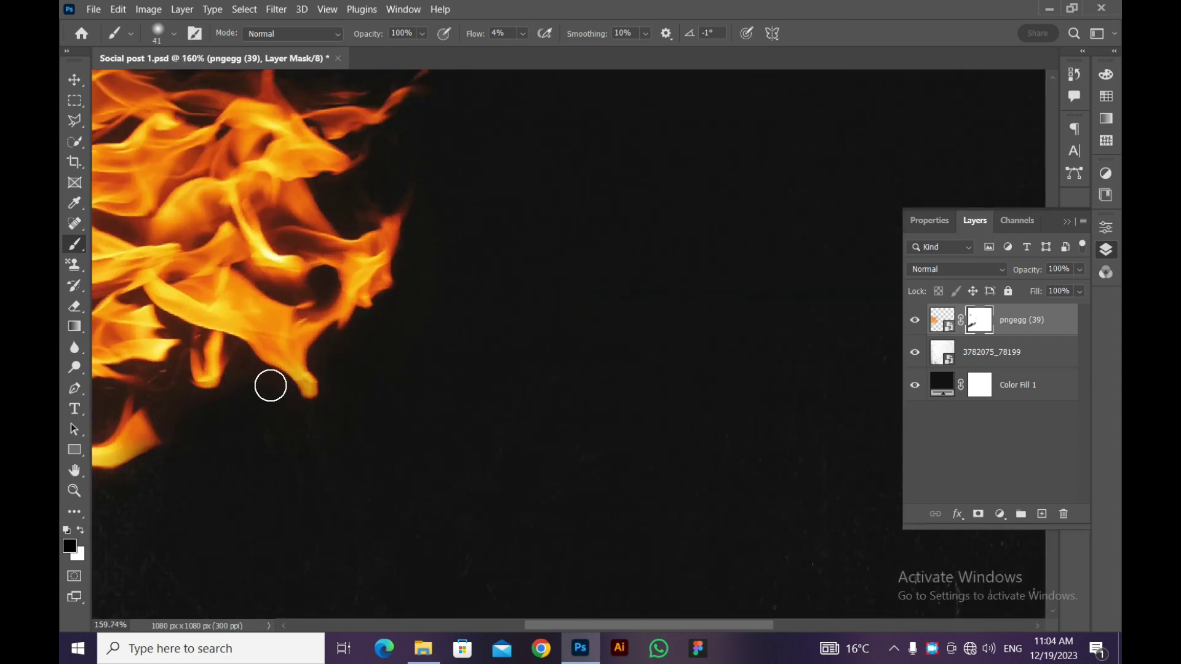
{"action": "left_click_drag", "start_coordinate": [311, 456], "coordinate": [414, 448]}
{"action": "scroll", "coordinate": [409, 391], "scroll_direction": "up", "scroll_amount": 1}
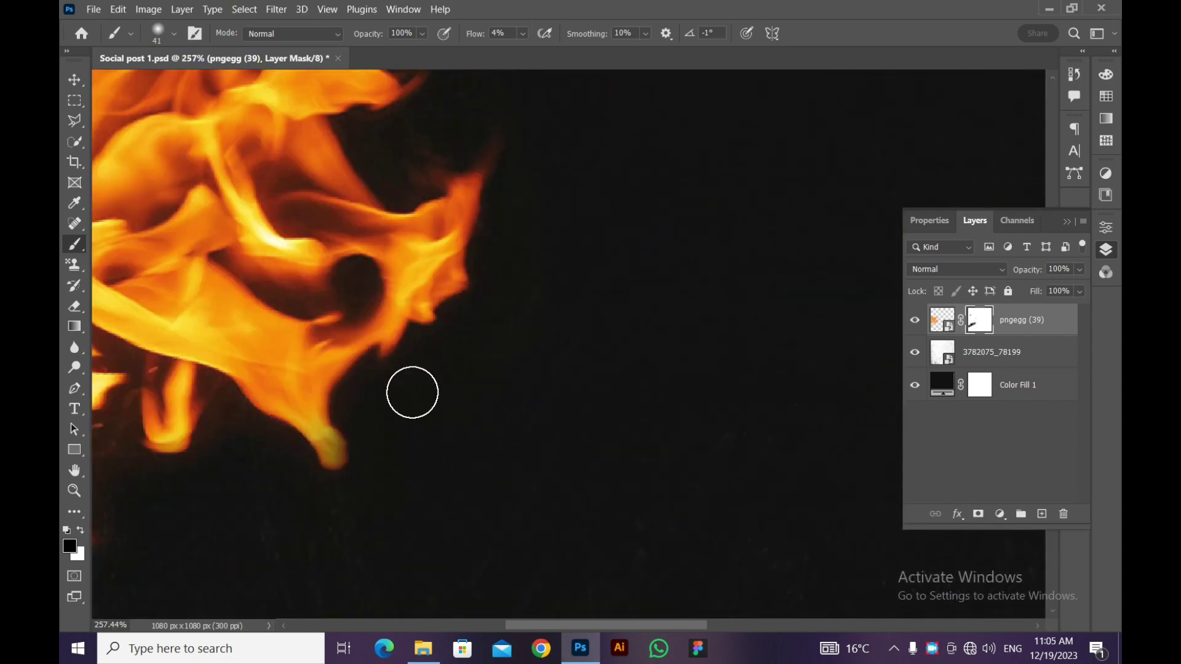
{"action": "left_click_drag", "start_coordinate": [409, 391], "coordinate": [482, 410]}
{"action": "scroll", "coordinate": [430, 369], "scroll_direction": "down", "scroll_amount": 5}
Duplicate the flames and transform the copy onto the right edge, rotated inward.
{"action": "key", "text": "v"}
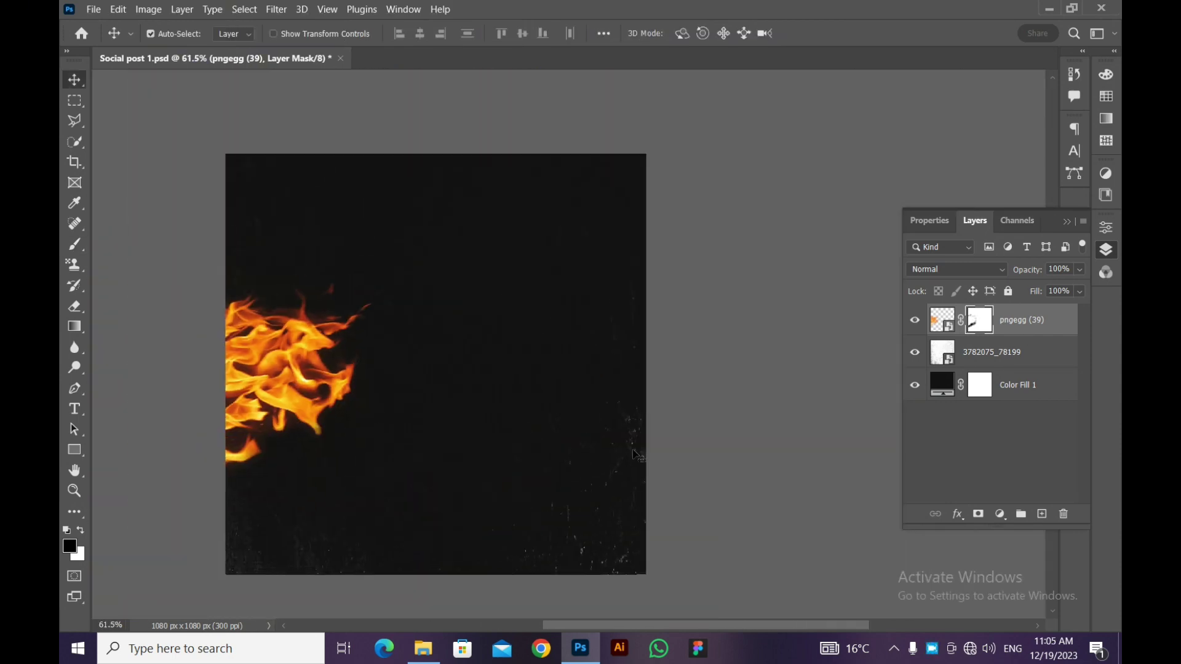
{"action": "left_click_drag", "start_coordinate": [289, 403], "coordinate": [515, 405]}
{"action": "key", "text": "ctrl+t"}
{"action": "left_click_drag", "start_coordinate": [608, 442], "coordinate": [399, 270]}
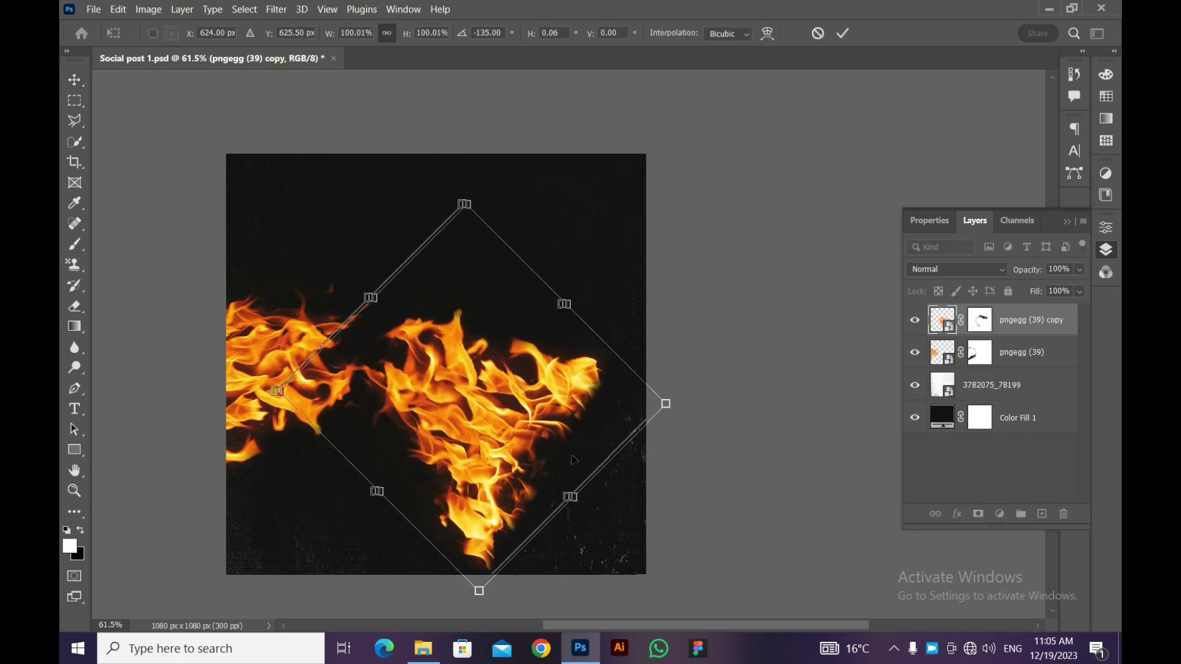
{"action": "left_click_drag", "start_coordinate": [478, 413], "coordinate": [634, 439]}
{"action": "left_click_drag", "start_coordinate": [533, 275], "coordinate": [725, 233]}
{"action": "key", "text": "Return"}
Pick the smoke image from the file browser.
{"action": "scroll", "coordinate": [397, 404], "scroll_direction": "down", "scroll_amount": 1}
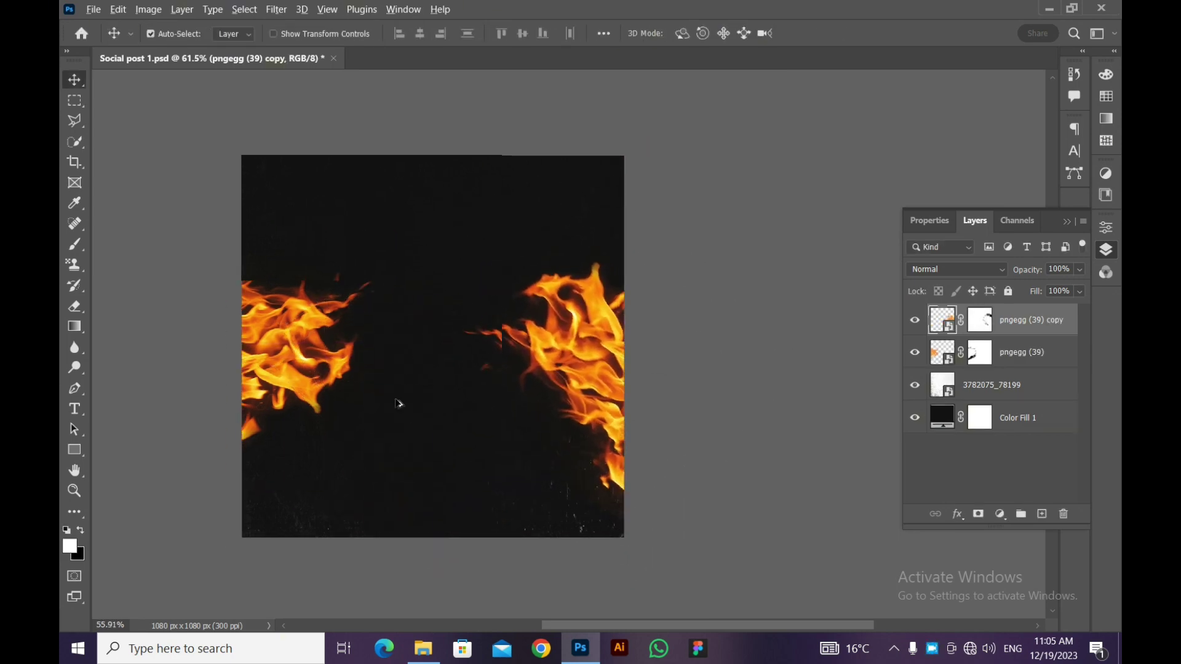
{"action": "left_click", "coordinate": [1014, 365]}
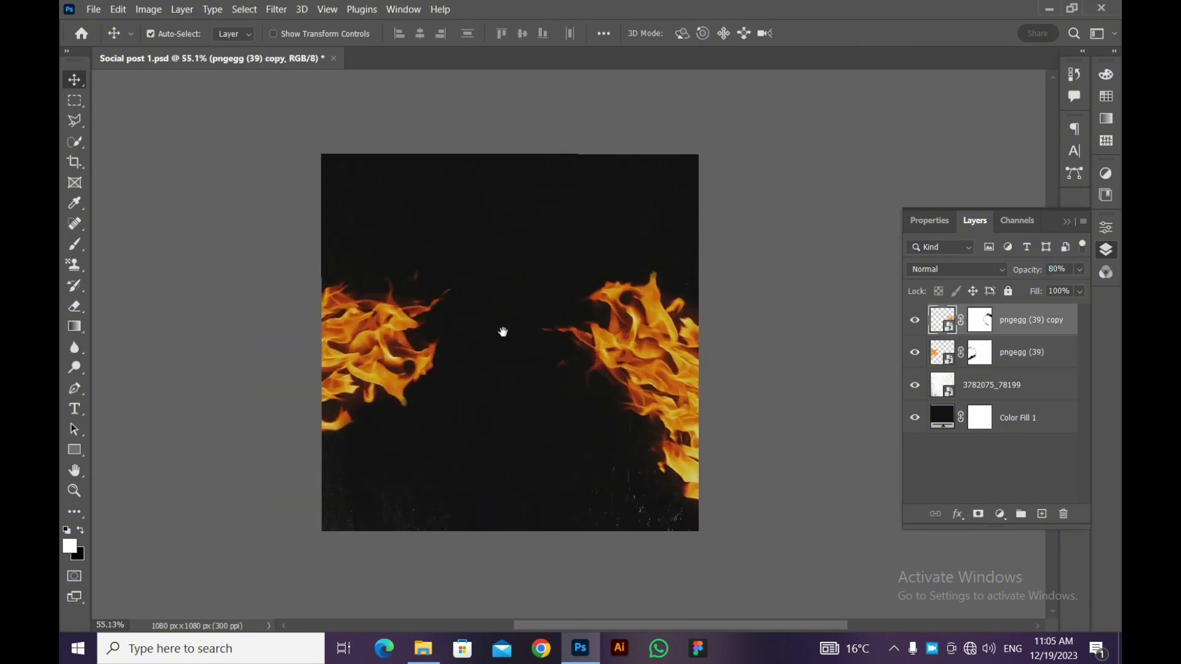
{"action": "left_click", "coordinate": [423, 648]}
Place the pngegg (40) smoke image over the left flames.
{"action": "left_click_drag", "start_coordinate": [429, 403], "coordinate": [521, 298]}
{"action": "scroll", "coordinate": [454, 337], "scroll_direction": "up", "scroll_amount": 3}
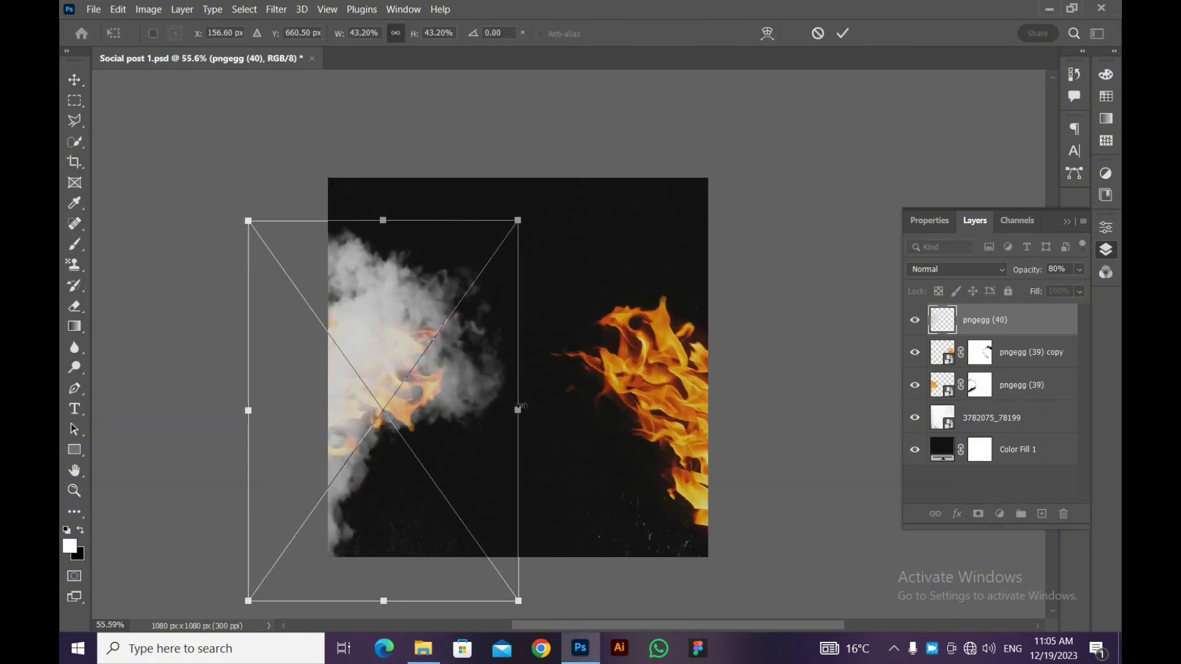
{"action": "left_click_drag", "start_coordinate": [458, 354], "coordinate": [490, 434]}
{"action": "key", "text": "Return"}
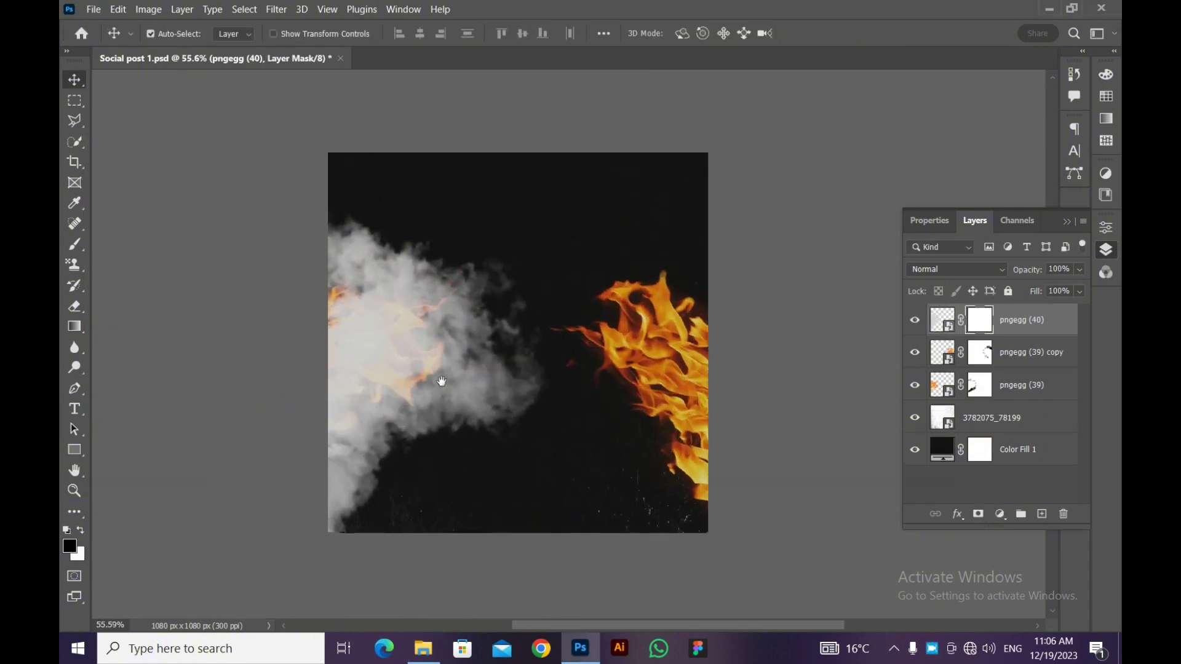
Give the smoke an inverted mask and paint it in with a soft 32% flow brush.
{"action": "left_click", "coordinate": [977, 513], "text": "alt"}
{"action": "key", "text": "b"}
{"action": "right_click", "coordinate": [414, 344]}
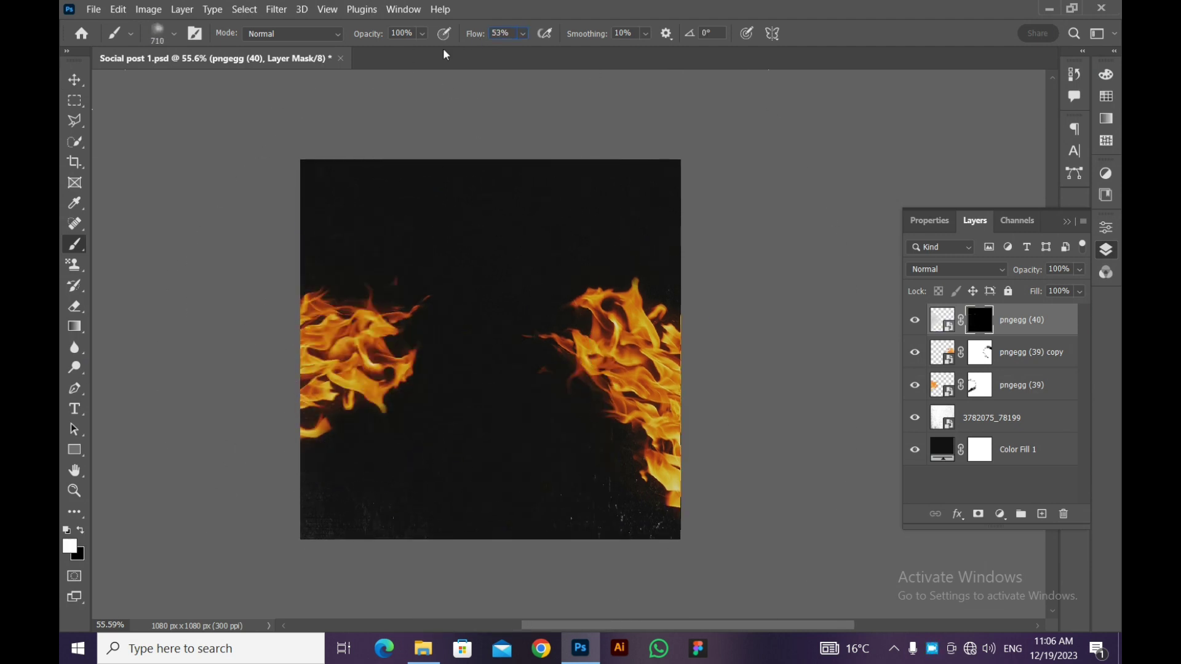
{"action": "key", "text": "x"}
{"action": "key", "text": "shift+3"}
{"action": "key", "text": "shift+2"}
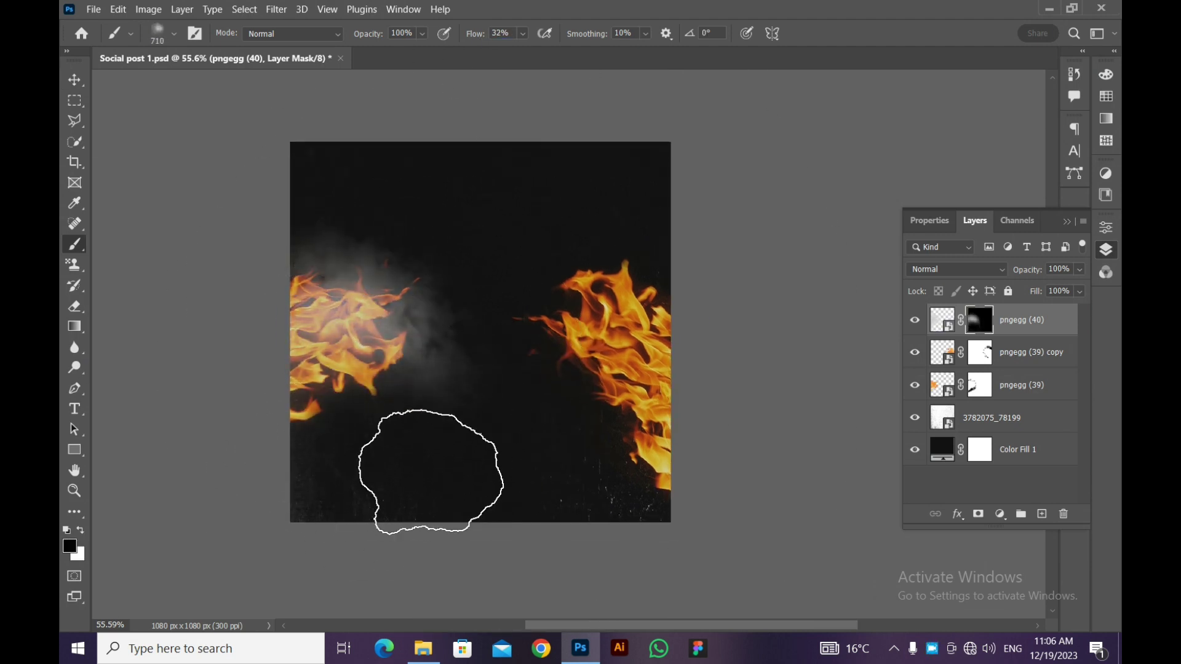
Duplicate the smoke and move the copy over the right flames.
{"action": "key", "text": "ctrl+j"}
{"action": "key", "text": "ctrl+minus"}
{"action": "key", "text": "ctrl+t"}
{"action": "left_click_drag", "start_coordinate": [595, 381], "coordinate": [563, 427]}
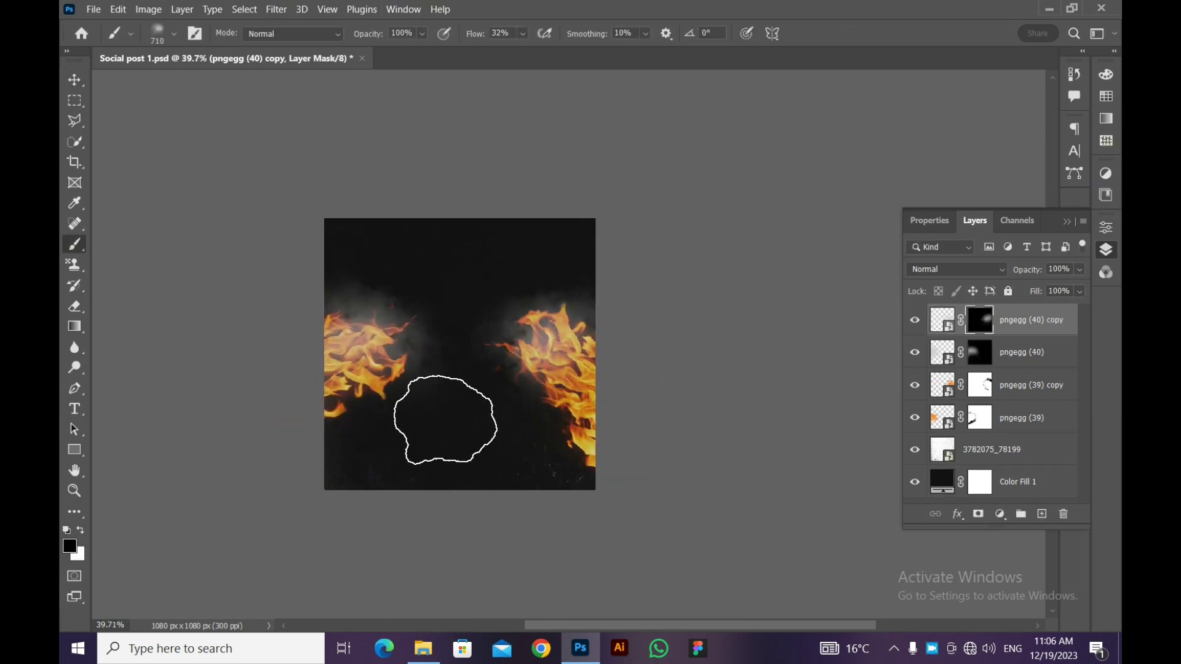
{"action": "key", "text": "v"}
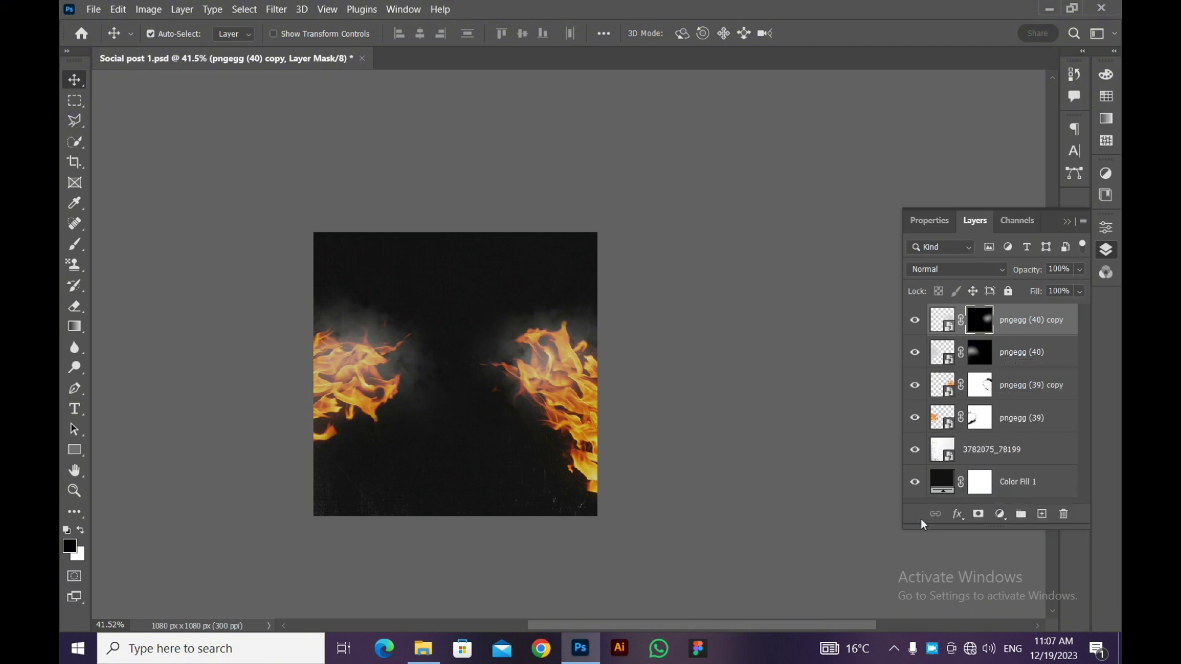
Add an orange Solid Color fill in Linear Dodge (Add) at 59% opacity with a painted mask.
{"action": "left_click", "coordinate": [1000, 514]}
{"action": "left_click", "coordinate": [1059, 305]}
{"action": "left_click", "coordinate": [957, 269]}
{"action": "key", "text": "ctrl+i"}
{"action": "key", "text": "b"}
{"action": "right_click", "coordinate": [424, 316]}
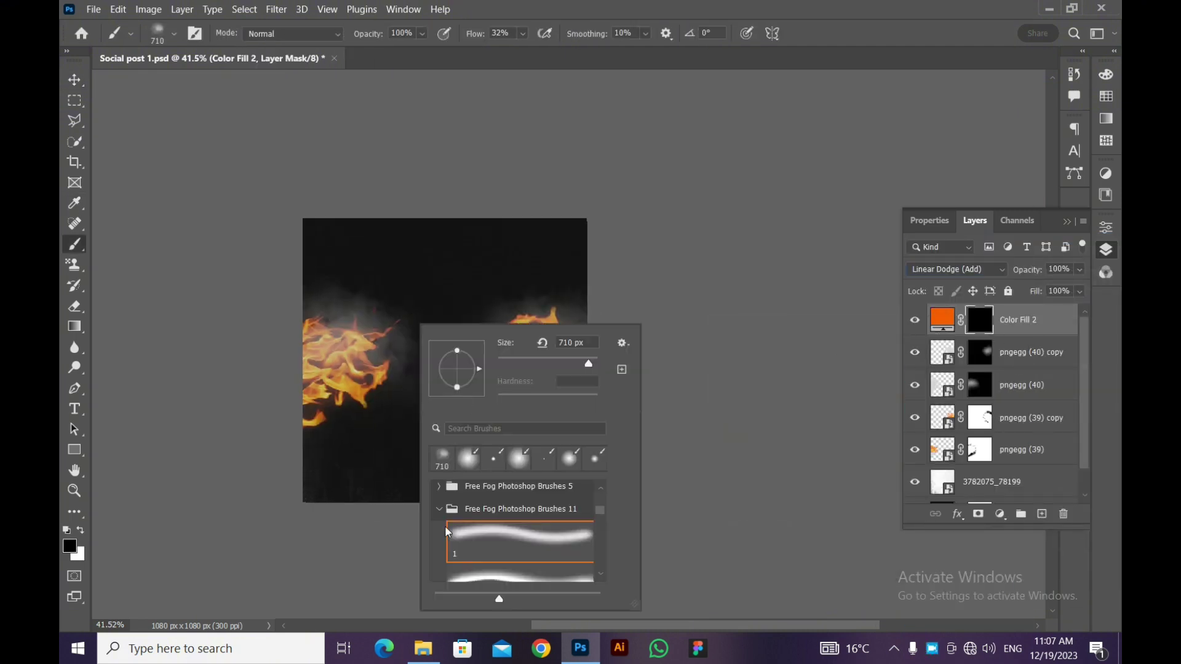
{"action": "scroll", "coordinate": [419, 332], "scroll_direction": "down", "scroll_amount": 2}
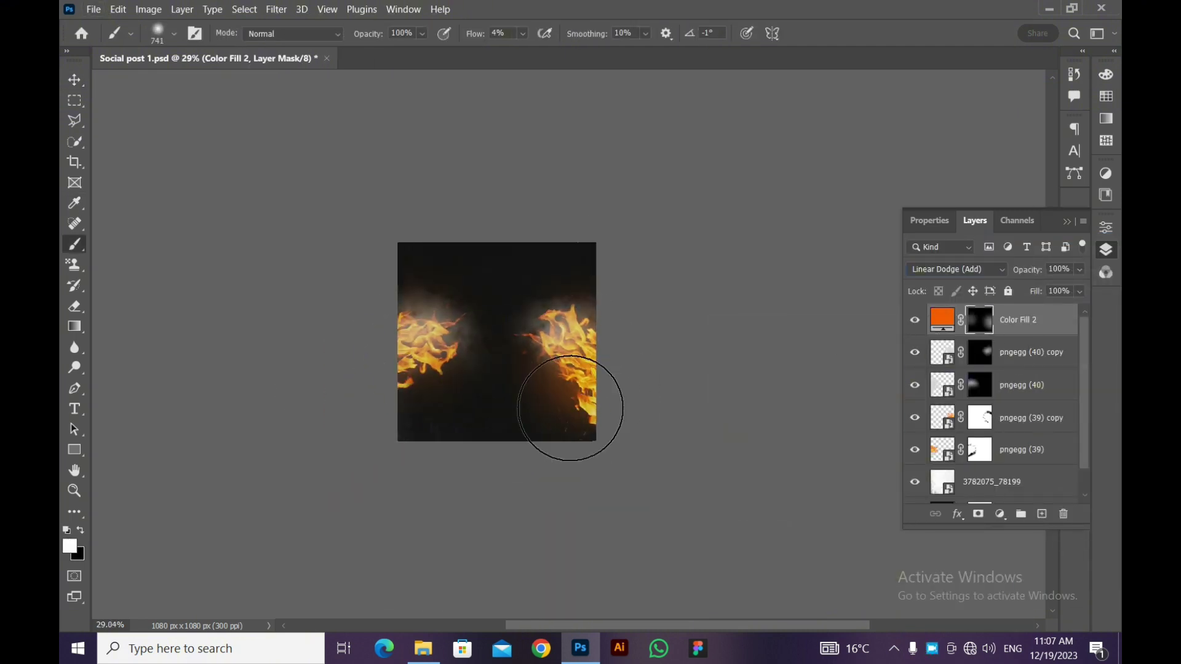
{"action": "scroll", "coordinate": [570, 408], "scroll_direction": "up", "scroll_amount": 2}
{"action": "double_click", "coordinate": [941, 319]}
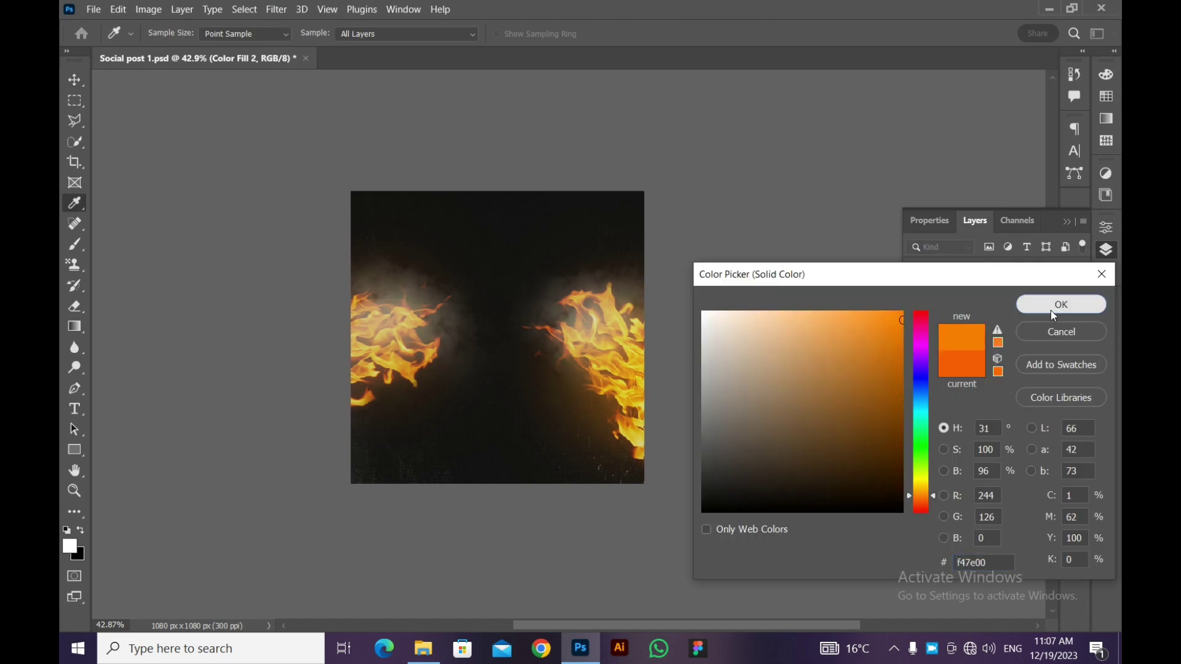
{"action": "left_click", "coordinate": [1061, 304]}
{"action": "scroll", "coordinate": [492, 337], "scroll_direction": "up", "scroll_amount": 2}
{"action": "scroll", "coordinate": [491, 337], "scroll_direction": "down", "scroll_amount": 2}
Place the sparks-and-flames photo from the D: drive fire folder into the post.
{"action": "left_click", "coordinate": [423, 649]}
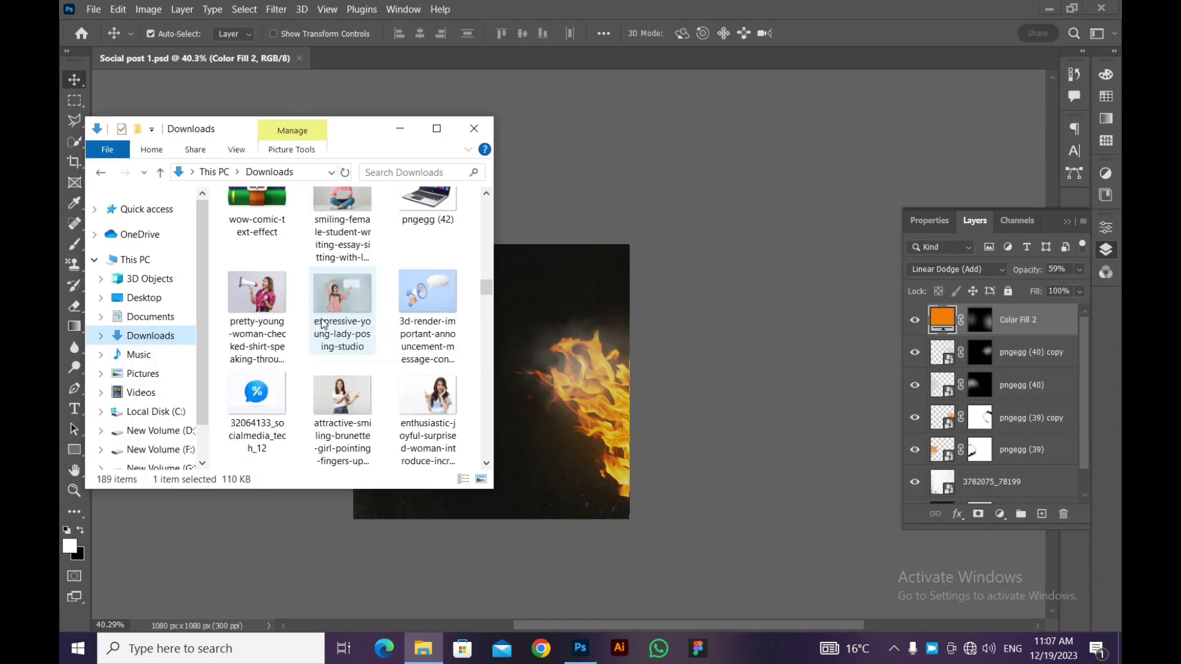
{"action": "left_click", "coordinate": [154, 431]}
{"action": "double_click", "coordinate": [307, 267]}
{"action": "left_click_drag", "start_coordinate": [354, 265], "coordinate": [471, 301]}
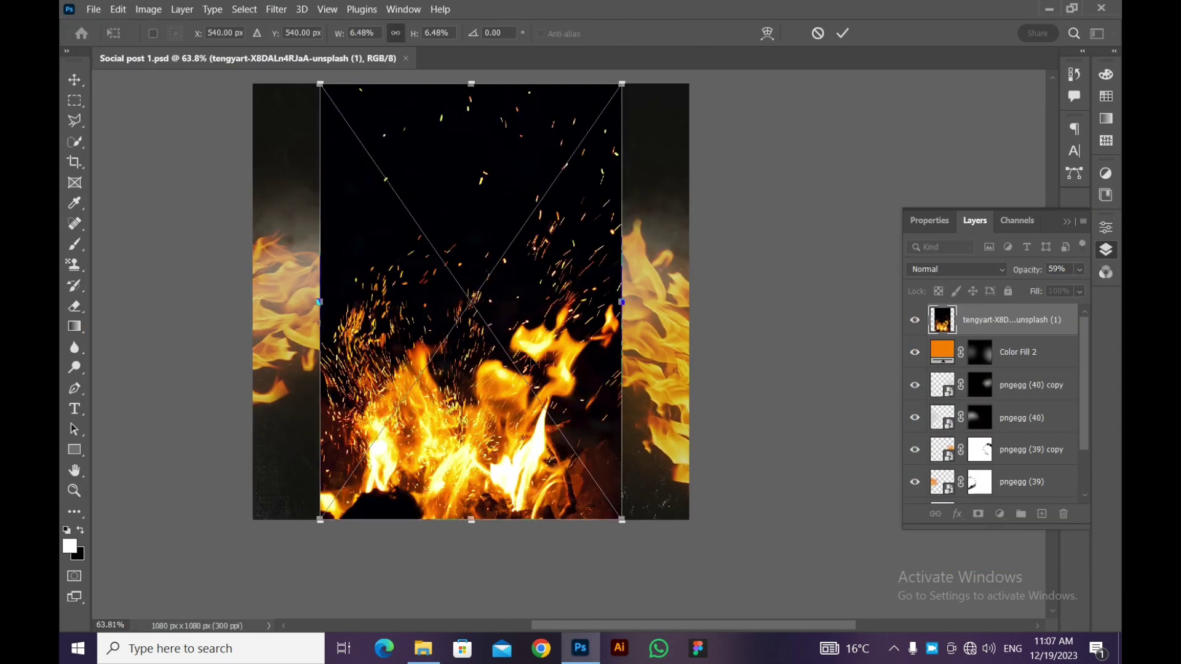
{"action": "key", "text": "Return"}
Delete the sparks photo's lower part, shift it left and blend it in Color Dodge with a masked edge.
{"action": "key", "text": "c"}
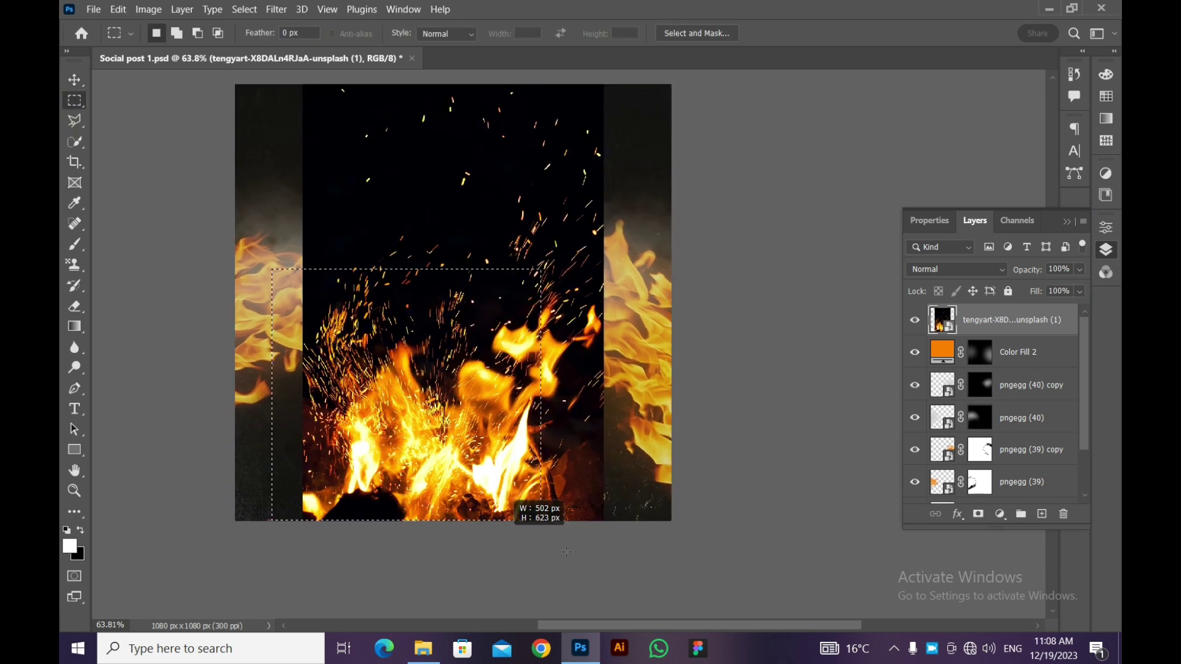
{"action": "key", "text": "Delete"}
{"action": "key", "text": "v"}
{"action": "mouse_move", "coordinate": [387, 351]}
{"action": "left_mouse_down"}
{"action": "mouse_move", "coordinate": [314, 362]}
{"action": "mouse_move", "coordinate": [316, 350]}
{"action": "left_mouse_up"}
{"action": "scroll", "coordinate": [301, 434], "scroll_direction": "down", "scroll_amount": 2}
{"action": "left_click", "coordinate": [956, 269]}
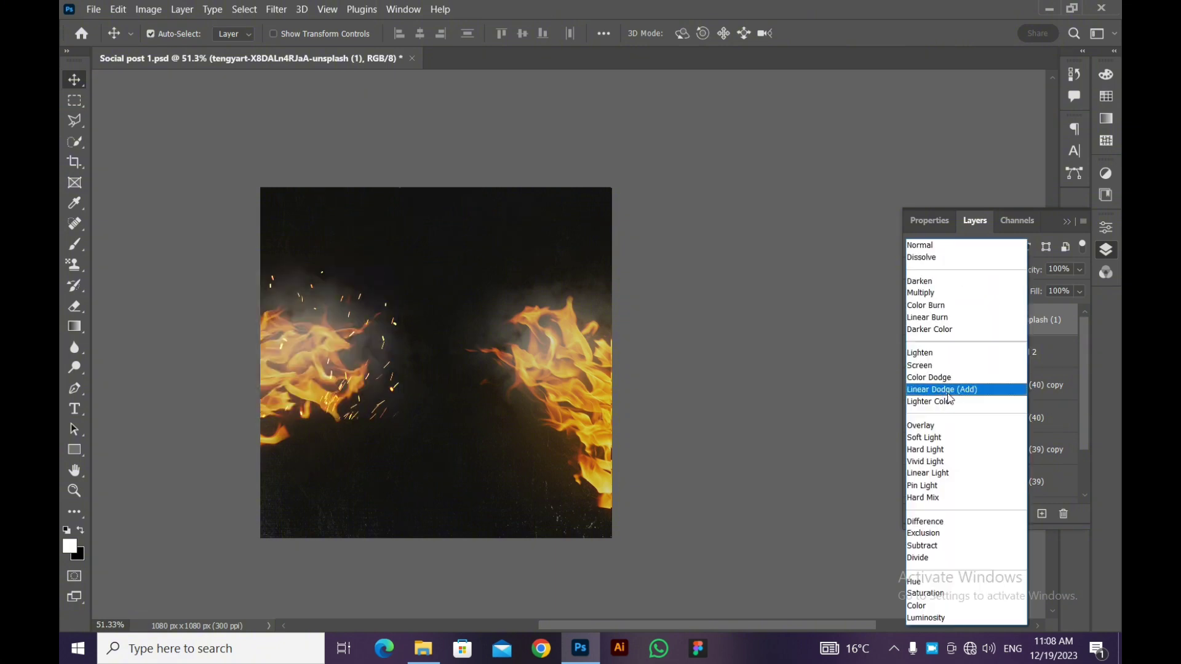
{"action": "left_click", "coordinate": [929, 377]}
{"action": "key", "text": "b"}
{"action": "scroll", "coordinate": [246, 424], "scroll_direction": "up", "scroll_amount": 2}
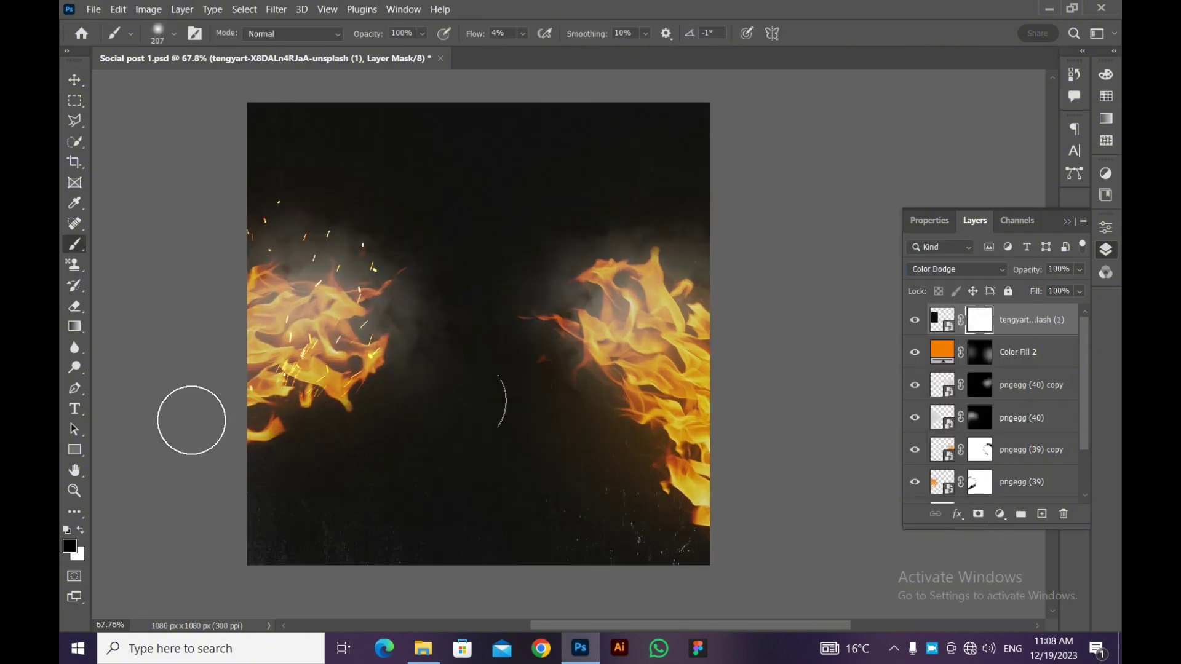
Add a rotated copy of the sparks and select all background layers for the BG group.
{"action": "key", "text": "v"}
{"action": "left_click_drag", "start_coordinate": [356, 407], "coordinate": [416, 321]}
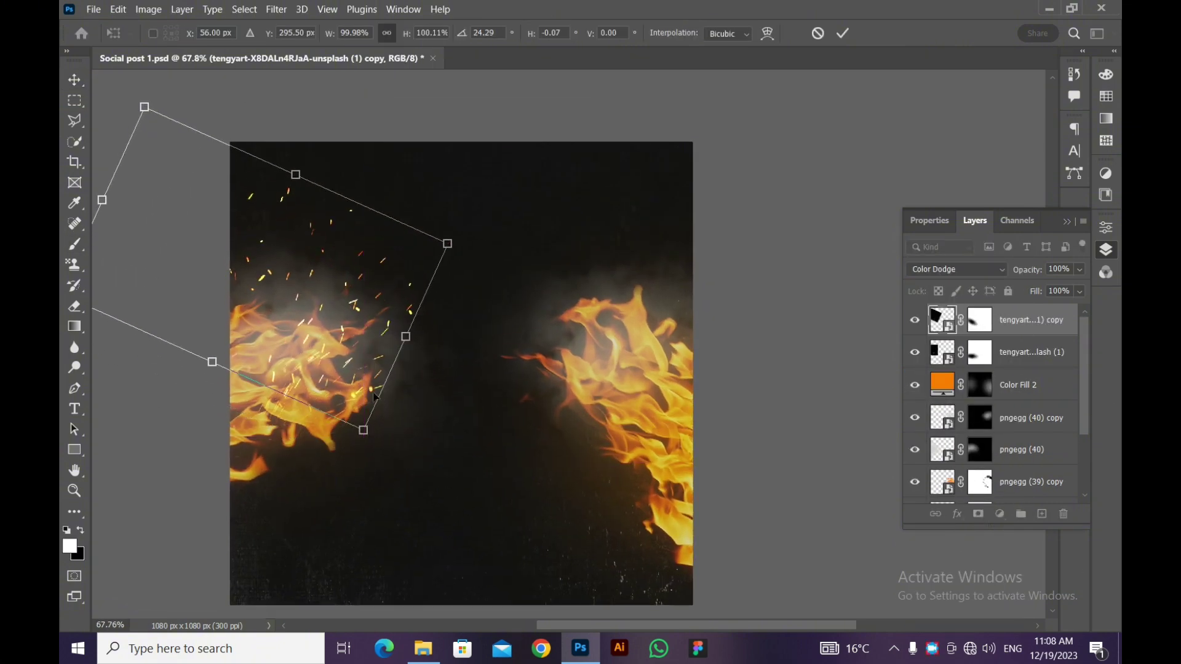
{"action": "key", "text": "Return"}
{"action": "scroll", "coordinate": [703, 403], "scroll_direction": "down", "scroll_amount": 2}
{"action": "left_click_drag", "start_coordinate": [552, 358], "coordinate": [546, 362]}
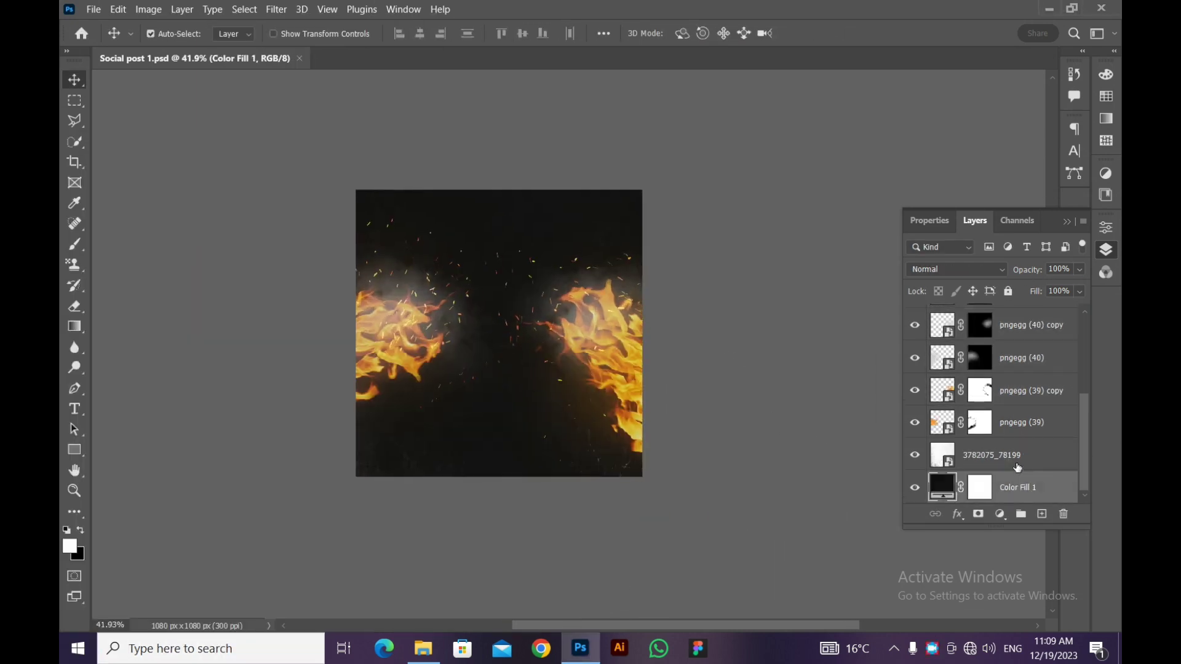
{"action": "key", "text": "ctrl+alt+a"}
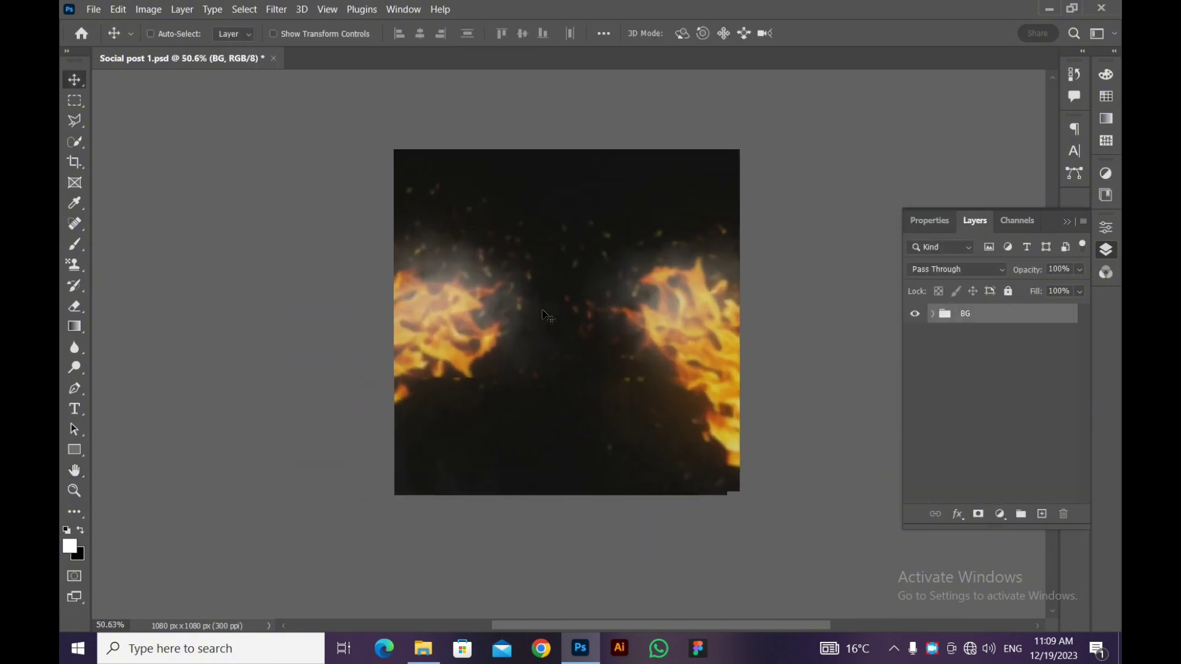
Place the living-room photo from Downloads into the post.
{"action": "left_click", "coordinate": [424, 649]}
{"action": "left_click", "coordinate": [151, 336]}
{"action": "scroll", "coordinate": [377, 366], "scroll_direction": "down", "scroll_amount": 5}
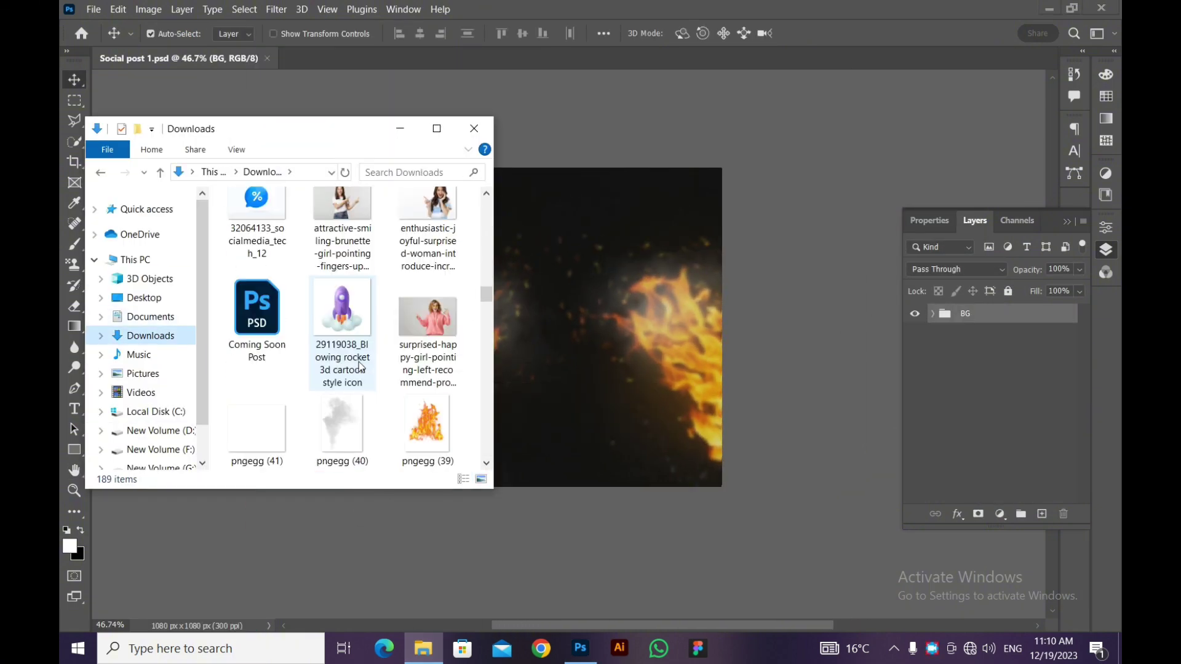
{"action": "scroll", "coordinate": [377, 365], "scroll_direction": "down", "scroll_amount": 3}
{"action": "scroll", "coordinate": [377, 365], "scroll_direction": "up", "scroll_amount": 2}
{"action": "left_click_drag", "start_coordinate": [257, 424], "coordinate": [551, 433]}
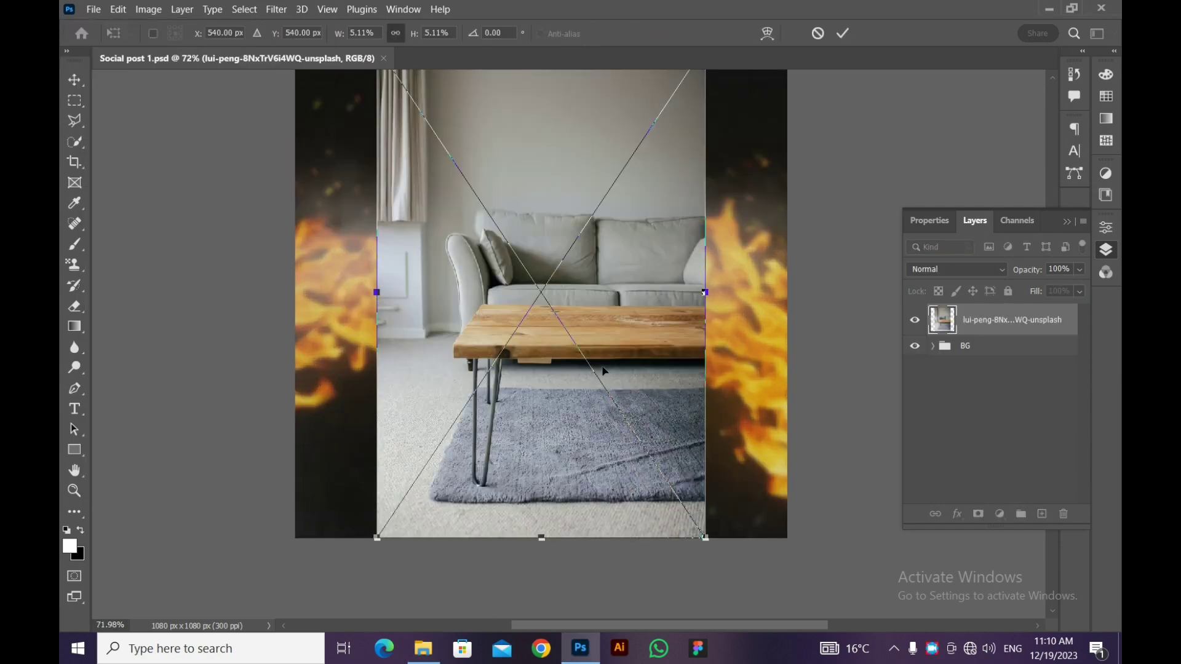
{"action": "key", "text": "Return"}
{"action": "scroll", "coordinate": [512, 313], "scroll_direction": "up", "scroll_amount": 5}
Trace the wooden tabletop outline with the Pen tool.
{"action": "key", "text": "p"}
{"action": "key", "text": "v"}
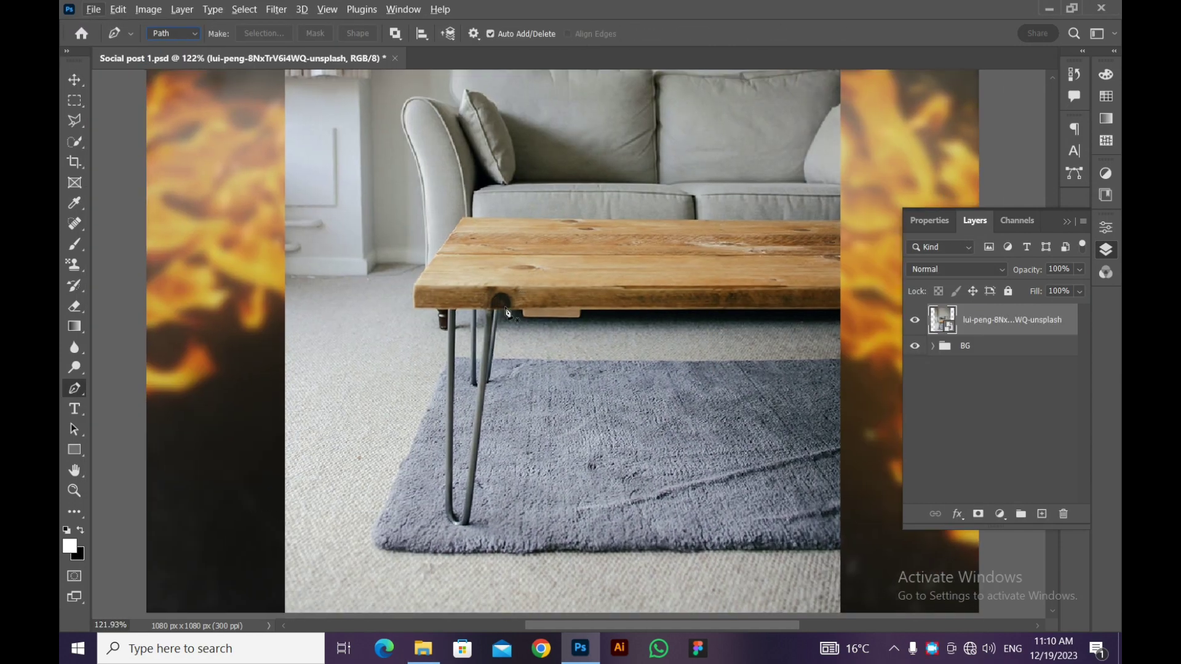
{"action": "scroll", "coordinate": [464, 252], "scroll_direction": "down", "scroll_amount": 3}
{"action": "key", "text": "p"}
{"action": "scroll", "coordinate": [464, 252], "scroll_direction": "up", "scroll_amount": 5}
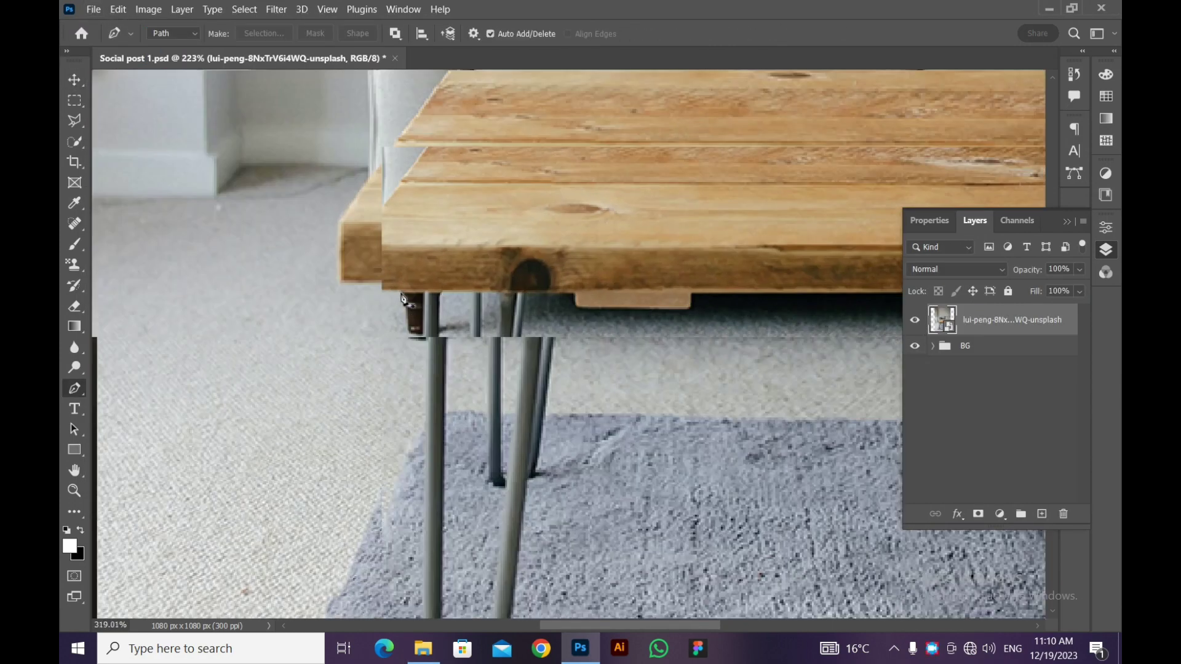
{"action": "scroll", "coordinate": [527, 303], "scroll_direction": "up", "scroll_amount": 3}
{"action": "left_click", "coordinate": [590, 273]}
{"action": "left_click", "coordinate": [640, 143]}
{"action": "left_click_drag", "start_coordinate": [640, 143], "coordinate": [863, 168]}
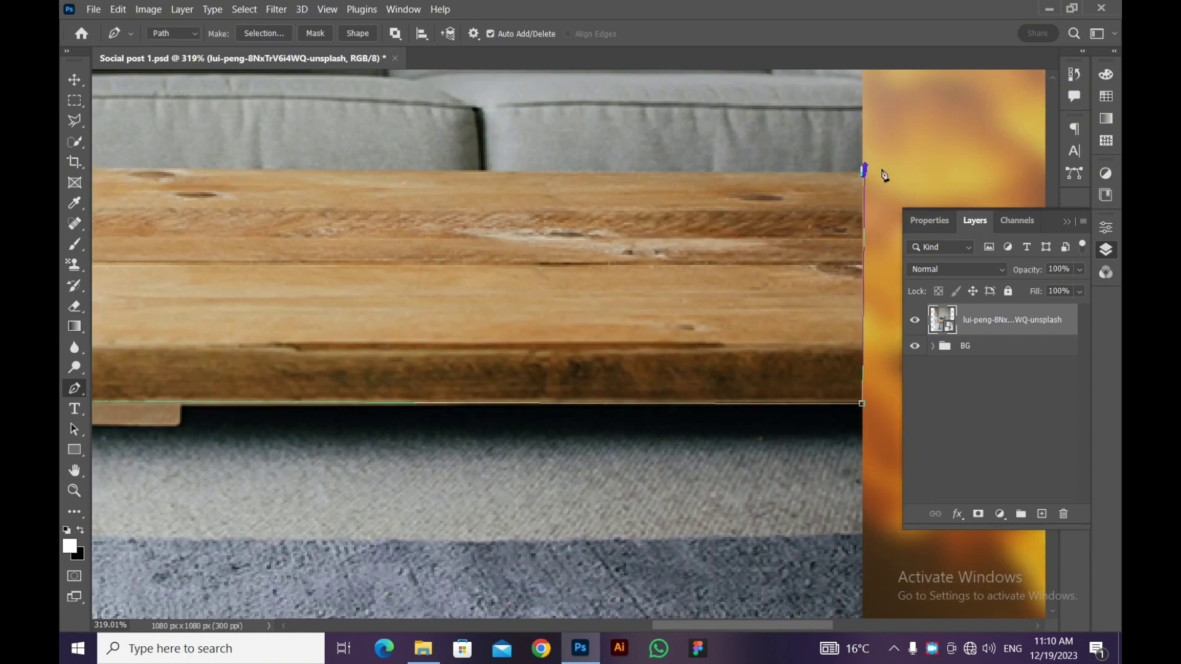
{"action": "scroll", "coordinate": [865, 175], "scroll_direction": "down", "scroll_amount": 3}
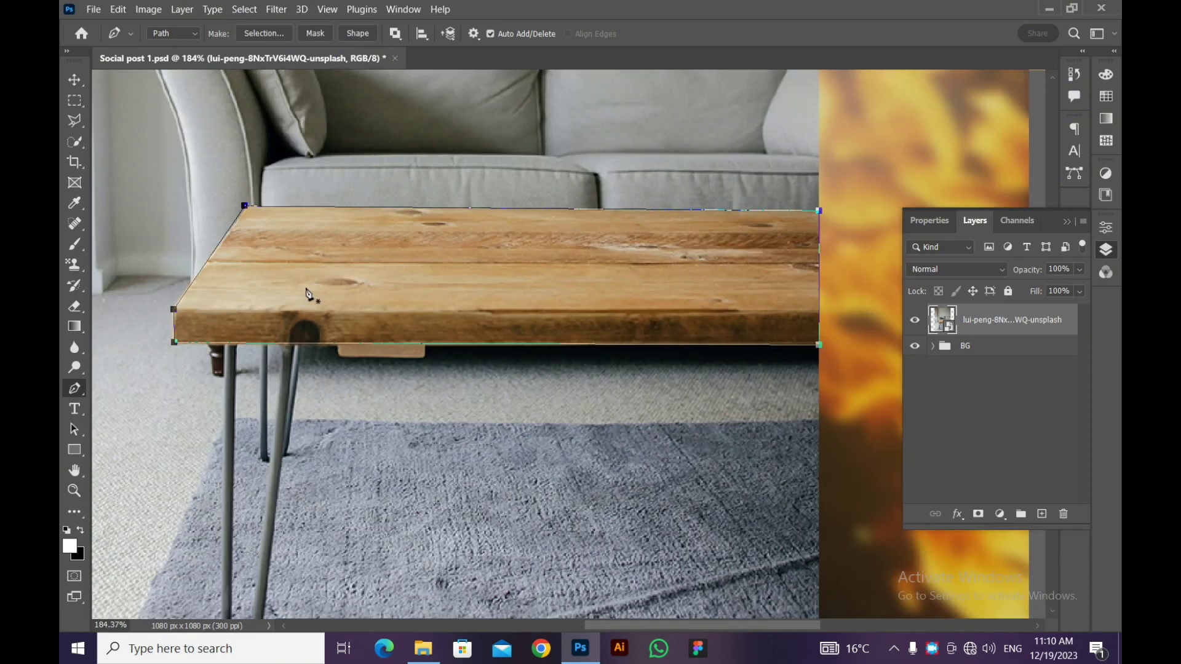
Mask out everything but the tabletop and refine the mask edges with the Brush.
{"action": "left_click", "coordinate": [978, 513]}
{"action": "key", "text": "b"}
{"action": "scroll", "coordinate": [295, 271], "scroll_direction": "up", "scroll_amount": 2}
{"action": "scroll", "coordinate": [461, 264], "scroll_direction": "up", "scroll_amount": 5}
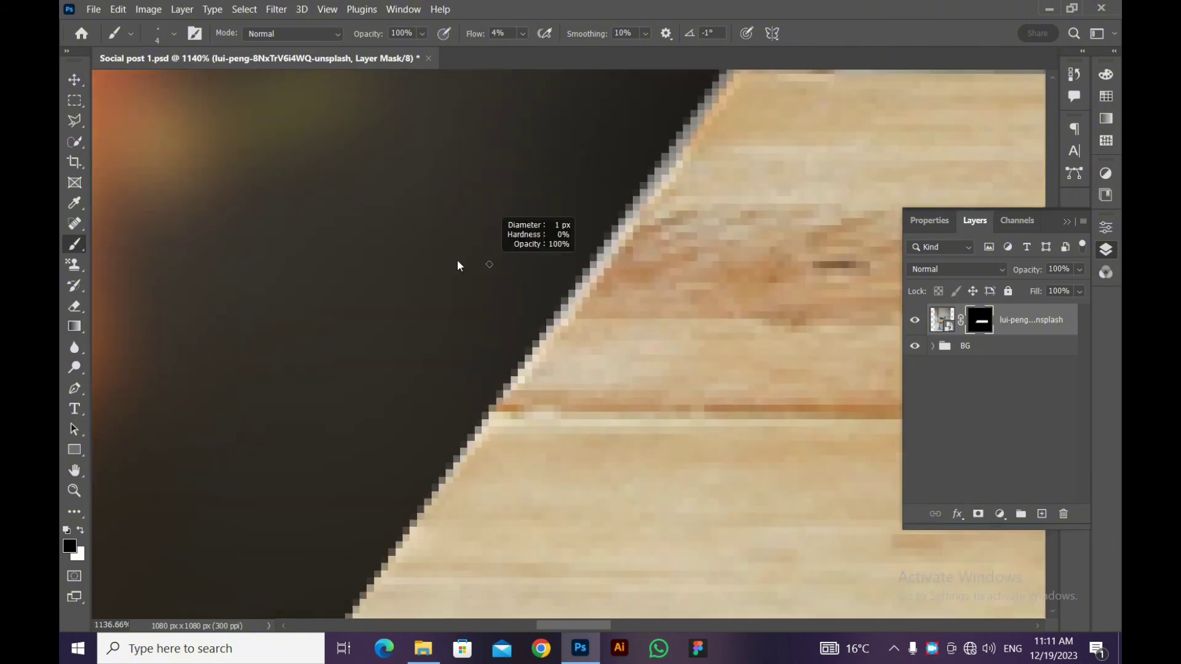
{"action": "scroll", "coordinate": [596, 173], "scroll_direction": "up", "scroll_amount": 2}
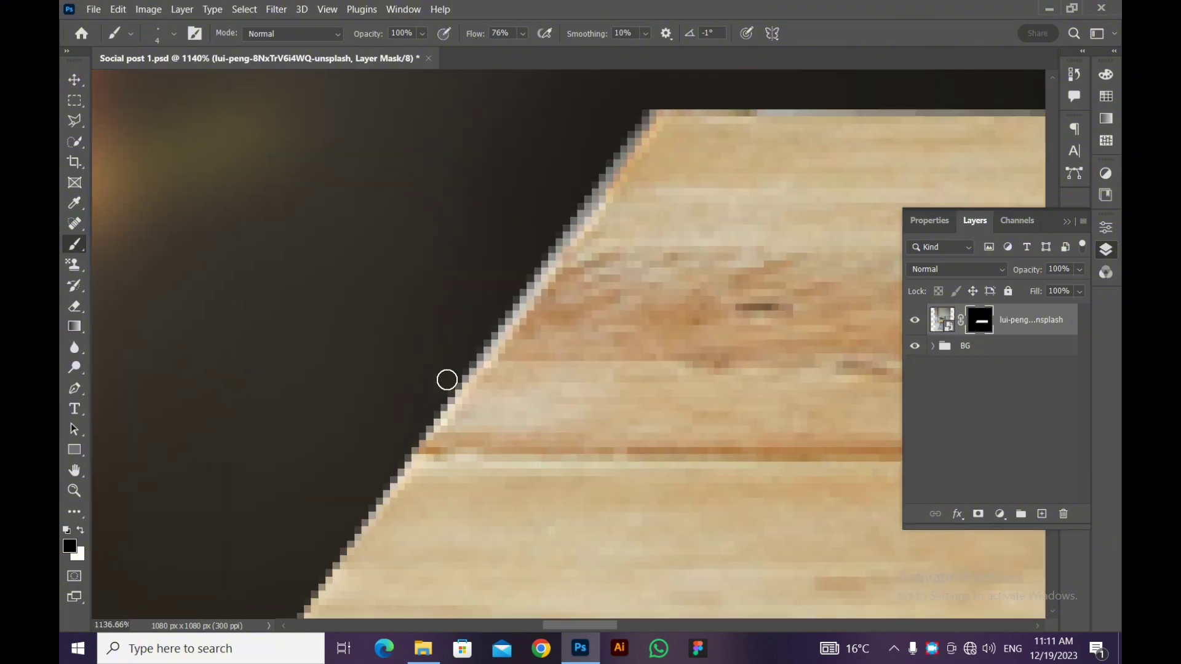
{"action": "scroll", "coordinate": [541, 190], "scroll_direction": "down", "scroll_amount": 3}
{"action": "scroll", "coordinate": [427, 337], "scroll_direction": "down", "scroll_amount": 3}
{"action": "key", "text": "v"}
{"action": "scroll", "coordinate": [571, 329], "scroll_direction": "down", "scroll_amount": 2}
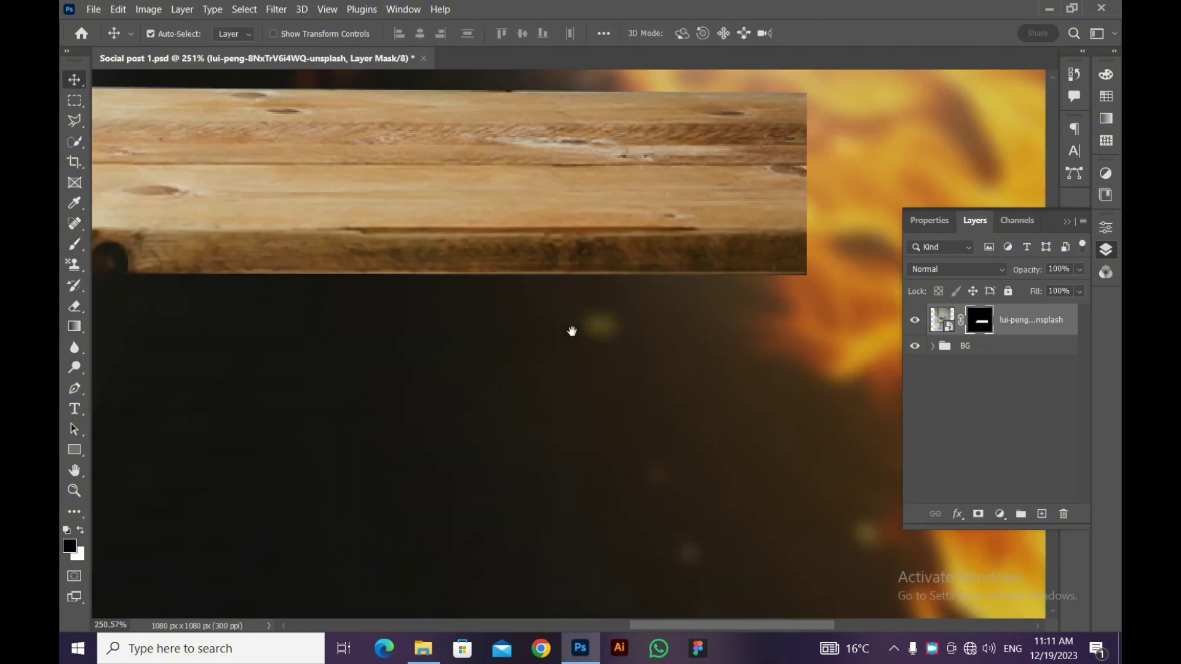
{"action": "left_click_drag", "start_coordinate": [483, 36], "coordinate": [436, 37]}
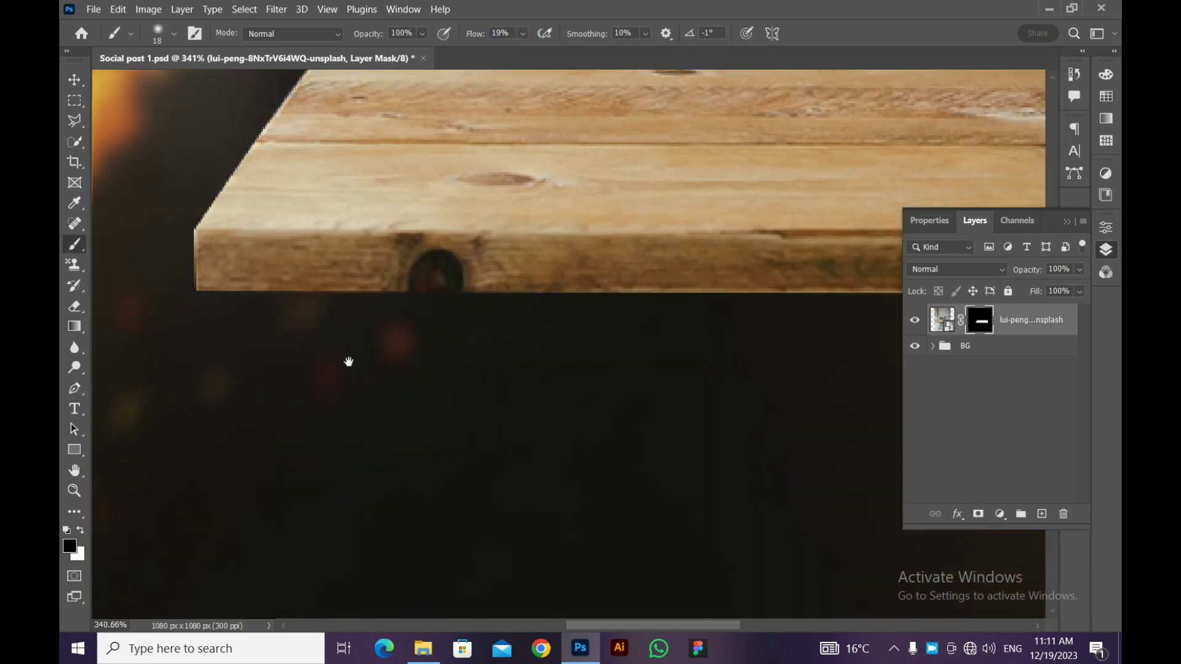
{"action": "scroll", "coordinate": [345, 361], "scroll_direction": "up", "scroll_amount": 3}
{"action": "scroll", "coordinate": [497, 393], "scroll_direction": "down", "scroll_amount": 4}
{"action": "scroll", "coordinate": [439, 382], "scroll_direction": "up", "scroll_amount": 1}
{"action": "scroll", "coordinate": [561, 337], "scroll_direction": "up", "scroll_amount": 3}
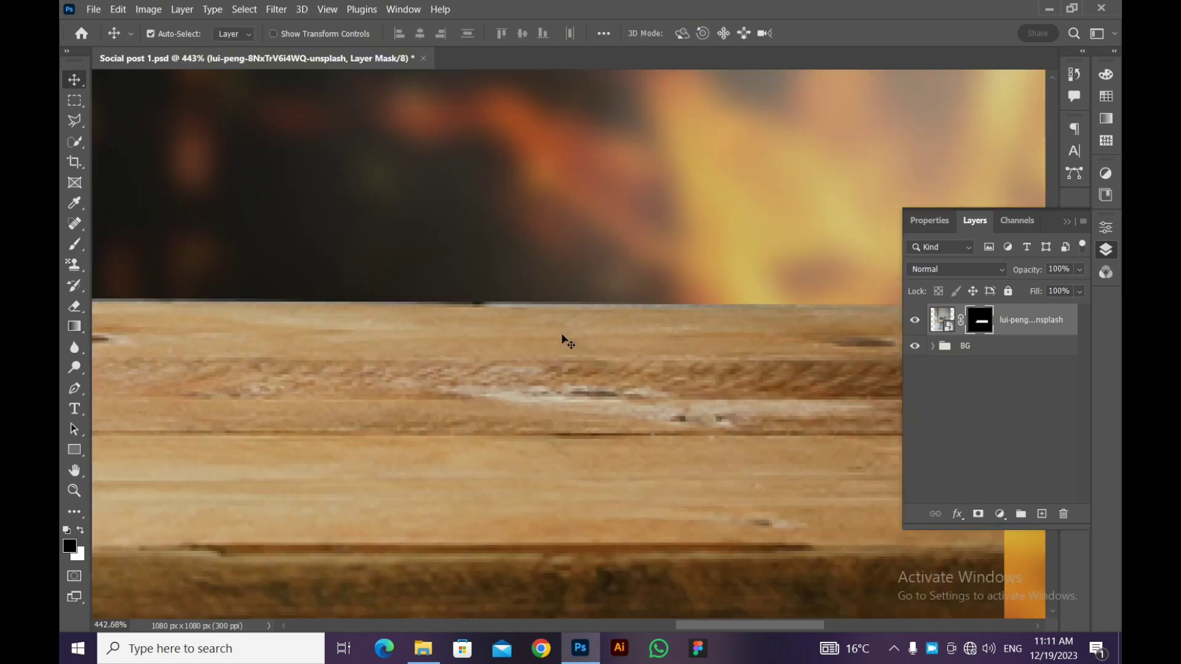
{"action": "scroll", "coordinate": [687, 282], "scroll_direction": "down", "scroll_amount": 1}
{"action": "scroll", "coordinate": [254, 286], "scroll_direction": "up", "scroll_amount": 1}
{"action": "scroll", "coordinate": [814, 290], "scroll_direction": "down", "scroll_amount": 5}
Merge the mask into the table layer, stretch the tabletop wider and distort it into perspective.
{"action": "key", "text": "v"}
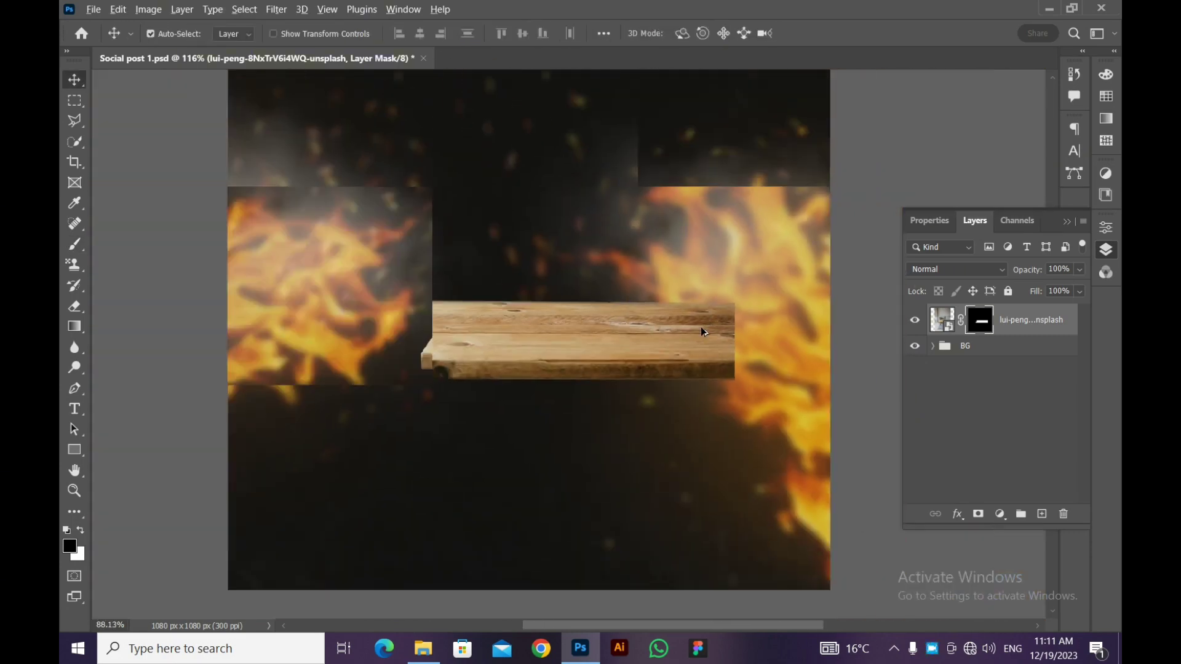
{"action": "right_click", "coordinate": [1045, 320]}
{"action": "left_click", "coordinate": [849, 326]}
{"action": "key", "text": "ctrl+t"}
{"action": "left_click_drag", "start_coordinate": [456, 351], "coordinate": [482, 371]}
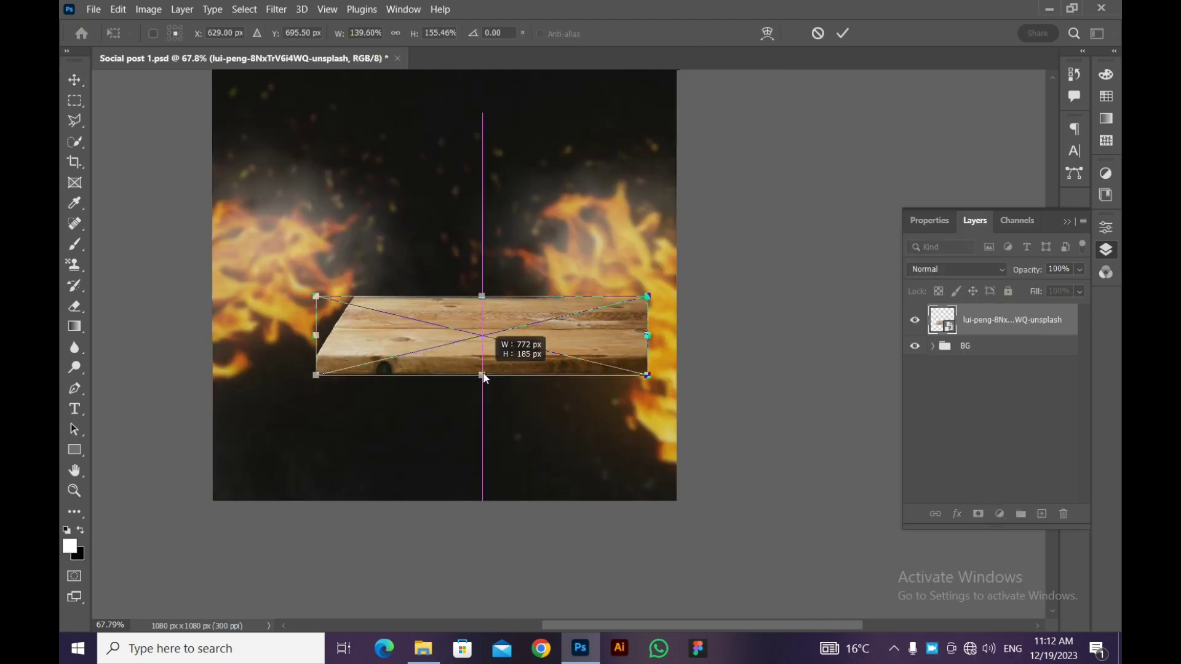
{"action": "right_click", "coordinate": [506, 362]}
{"action": "left_click", "coordinate": [534, 150]}
{"action": "left_click_drag", "start_coordinate": [496, 332], "coordinate": [501, 349]}
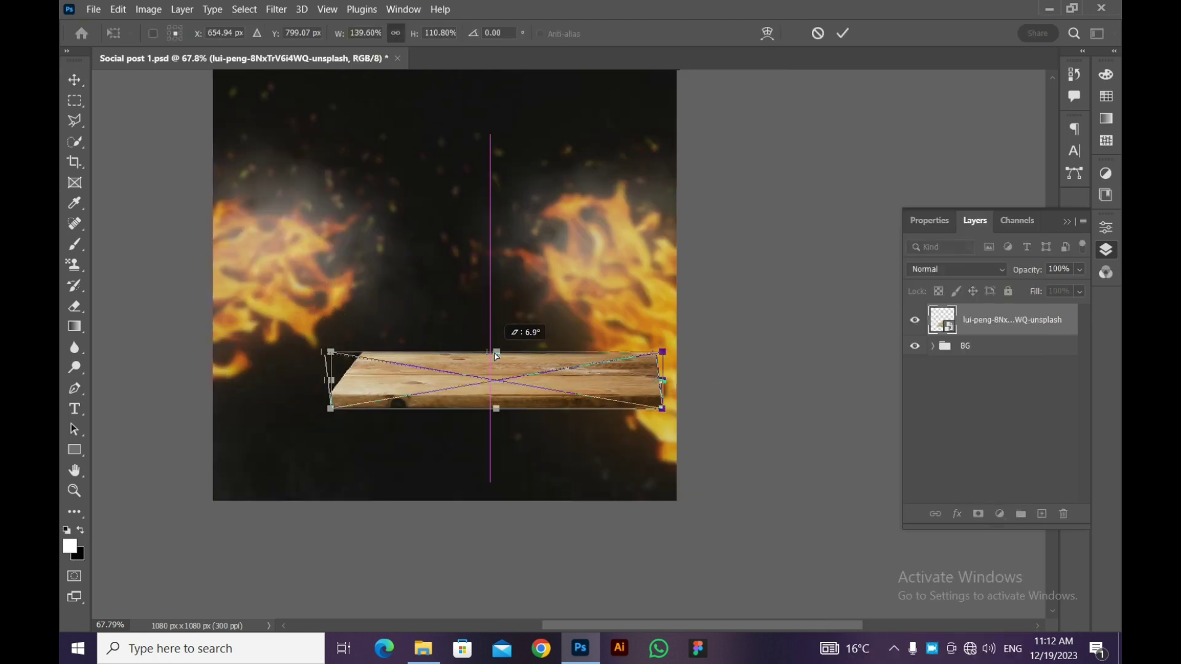
{"action": "key", "text": "Return"}
Make the tabletop taller, settle its final size and position, and save the document.
{"action": "key", "text": "ctrl+t"}
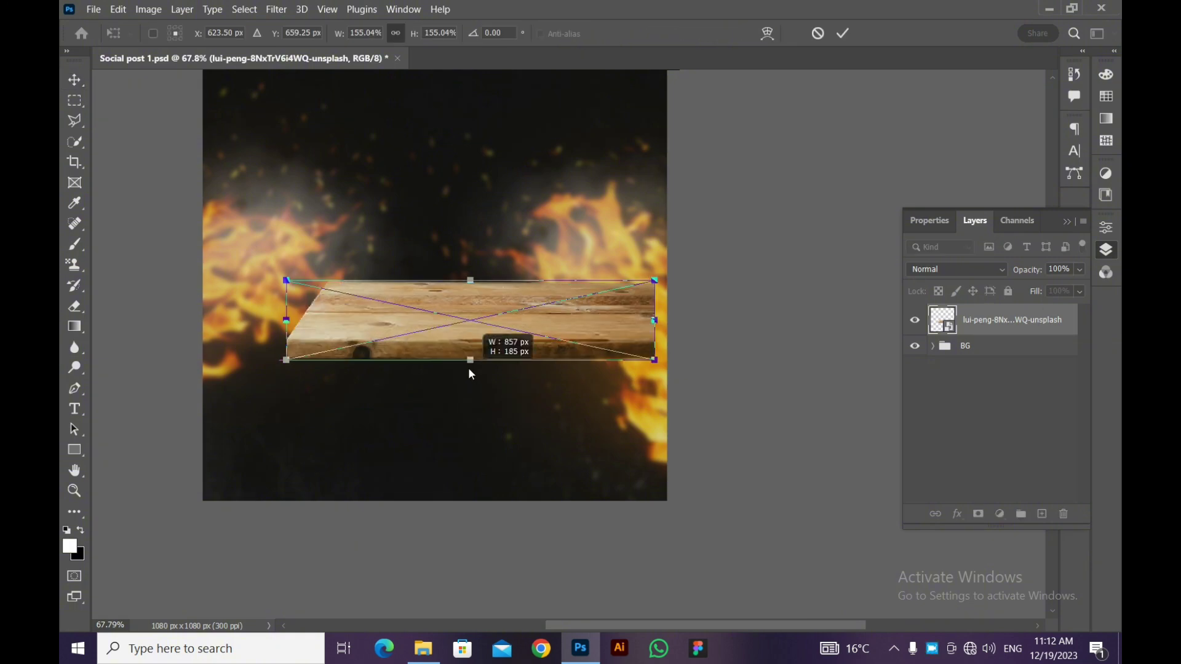
{"action": "left_click_drag", "start_coordinate": [471, 330], "coordinate": [471, 382]}
{"action": "key", "text": "Return"}
{"action": "scroll", "coordinate": [468, 316], "scroll_direction": "down", "scroll_amount": 2}
{"action": "key", "text": "ctrl+t"}
{"action": "key", "text": "Return"}
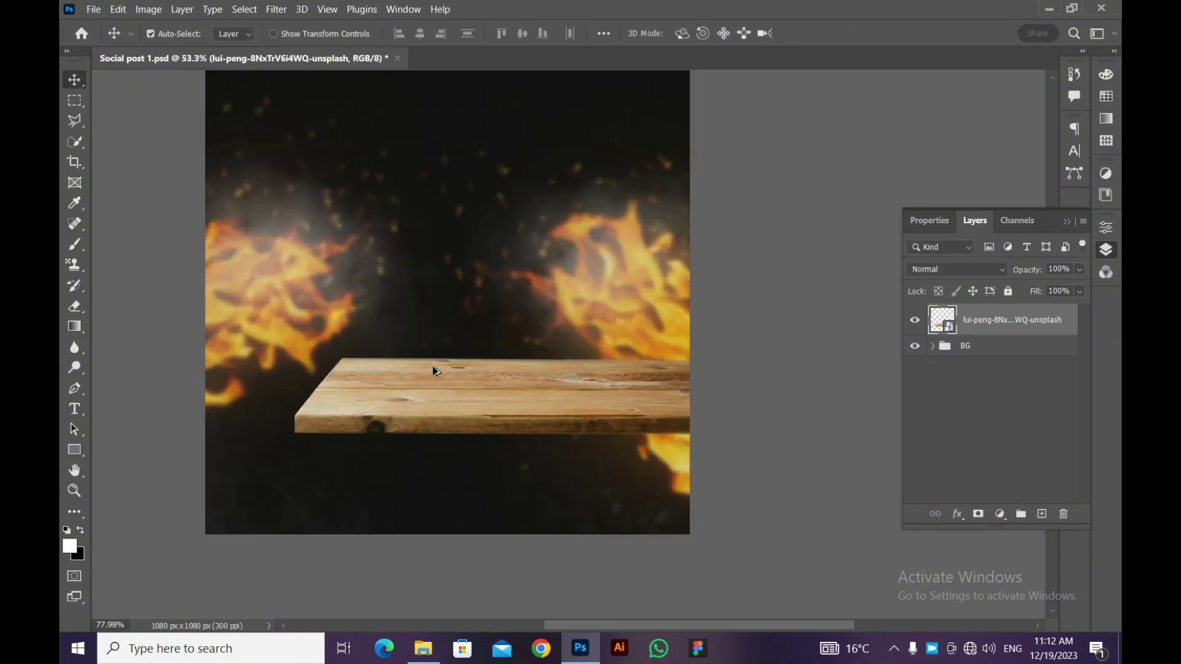
{"action": "key", "text": "ctrl+s"}
Add a Hue/Saturation layer toning down the table, plus a duplicate boosting saturation to warm it.
{"action": "left_click", "coordinate": [1000, 514]}
{"action": "left_click", "coordinate": [1014, 367]}
{"action": "left_click_drag", "start_coordinate": [971, 365], "coordinate": [939, 367]}
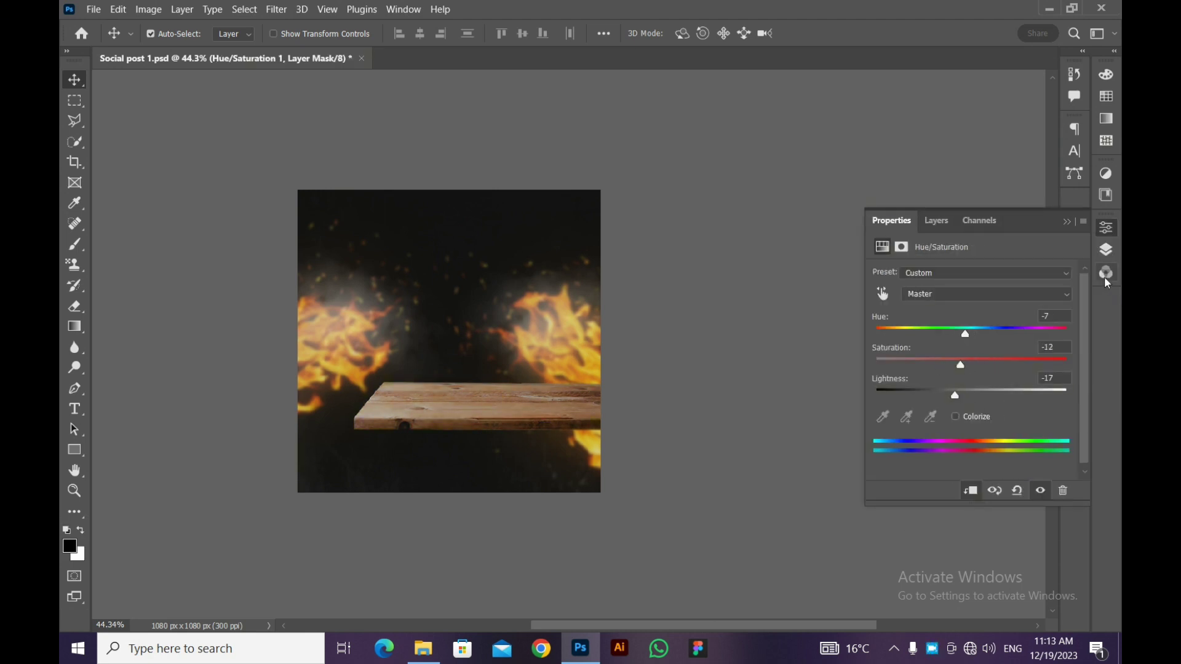
{"action": "left_click", "coordinate": [1106, 249]}
{"action": "key", "text": "ctrl+j"}
{"action": "left_click", "coordinate": [1105, 227]}
{"action": "left_click_drag", "start_coordinate": [960, 364], "coordinate": [992, 365]}
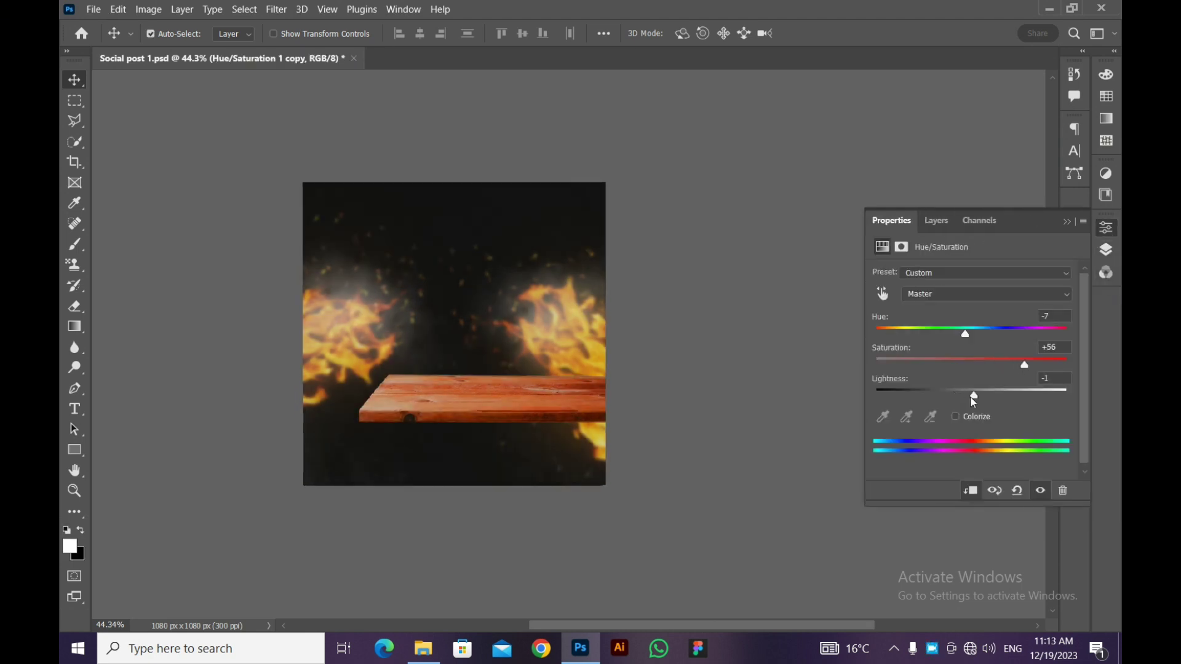
Open Blending Options for the duplicated Hue/Saturation layer.
{"action": "left_click", "coordinate": [1106, 249]}
{"action": "left_click", "coordinate": [954, 514]}
{"action": "left_click", "coordinate": [988, 353]}
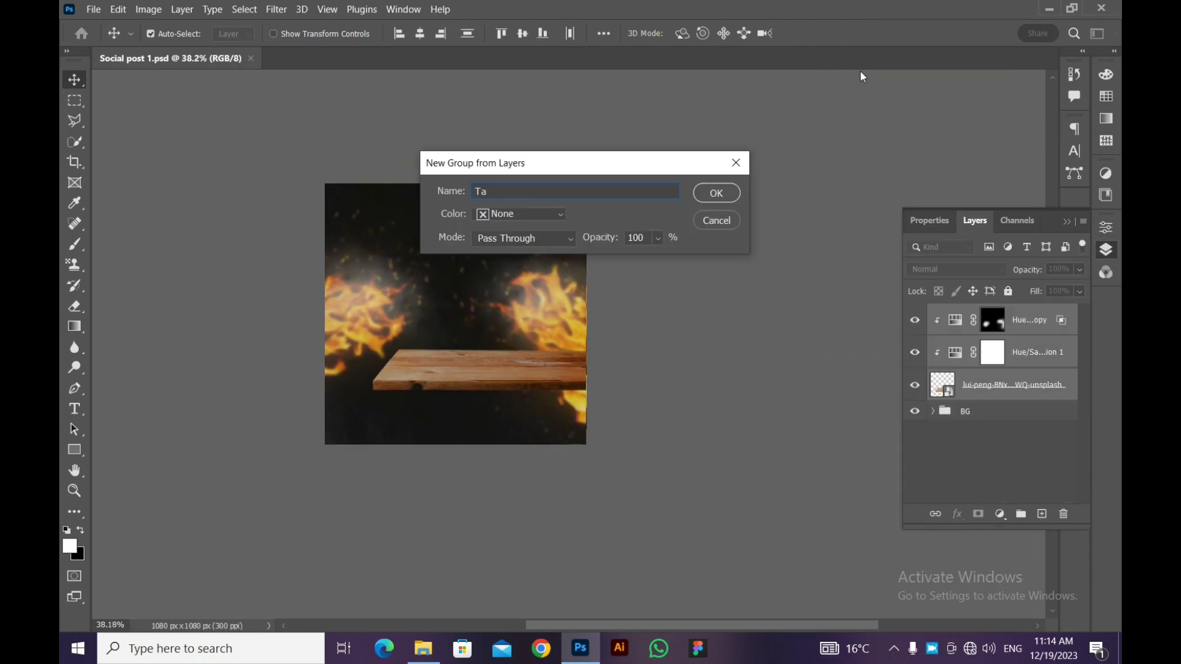
Place the burger image from the Food poster items folder onto the table.
{"action": "double_click", "coordinate": [367, 372]}
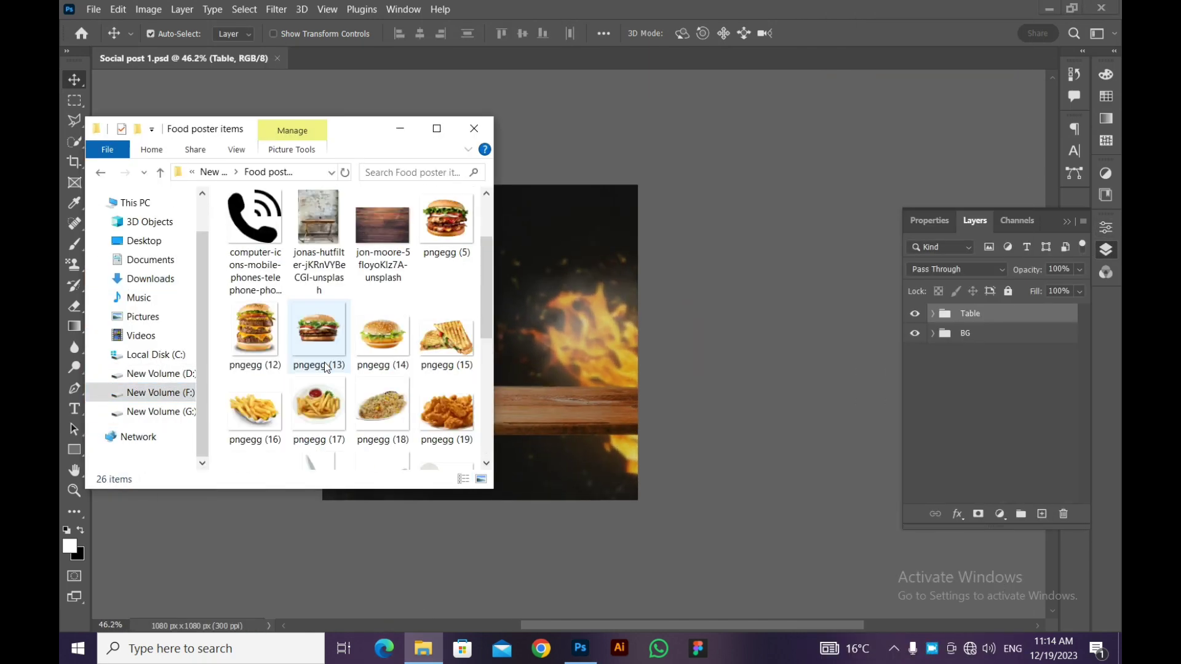
{"action": "mouse_move", "coordinate": [585, 342]}
{"action": "left_mouse_down"}
{"action": "mouse_move", "coordinate": [600, 377]}
{"action": "mouse_move", "coordinate": [517, 378]}
{"action": "left_mouse_up"}
{"action": "key", "text": "Return"}
{"action": "scroll", "coordinate": [492, 280], "scroll_direction": "up", "scroll_amount": 5}
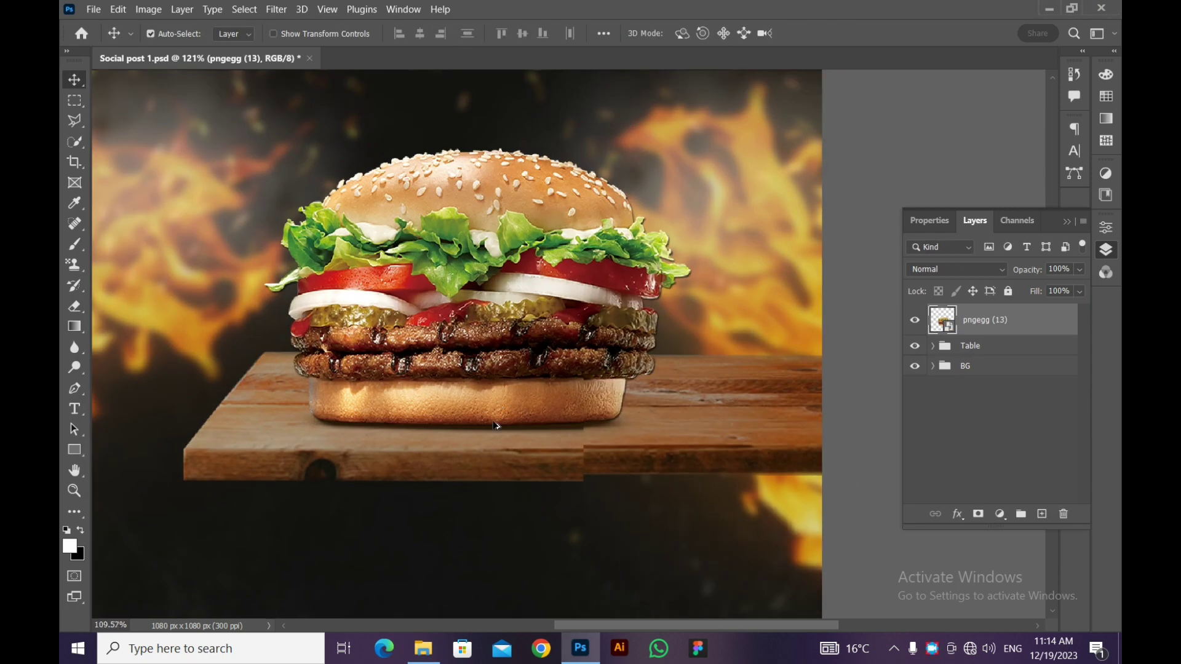
{"action": "scroll", "coordinate": [486, 409], "scroll_direction": "down", "scroll_amount": 3}
Add a darkening Exposure adjustment clipped to the table group and paint a shadow on its inverted mask.
{"action": "left_click_drag", "start_coordinate": [970, 303], "coordinate": [935, 310]}
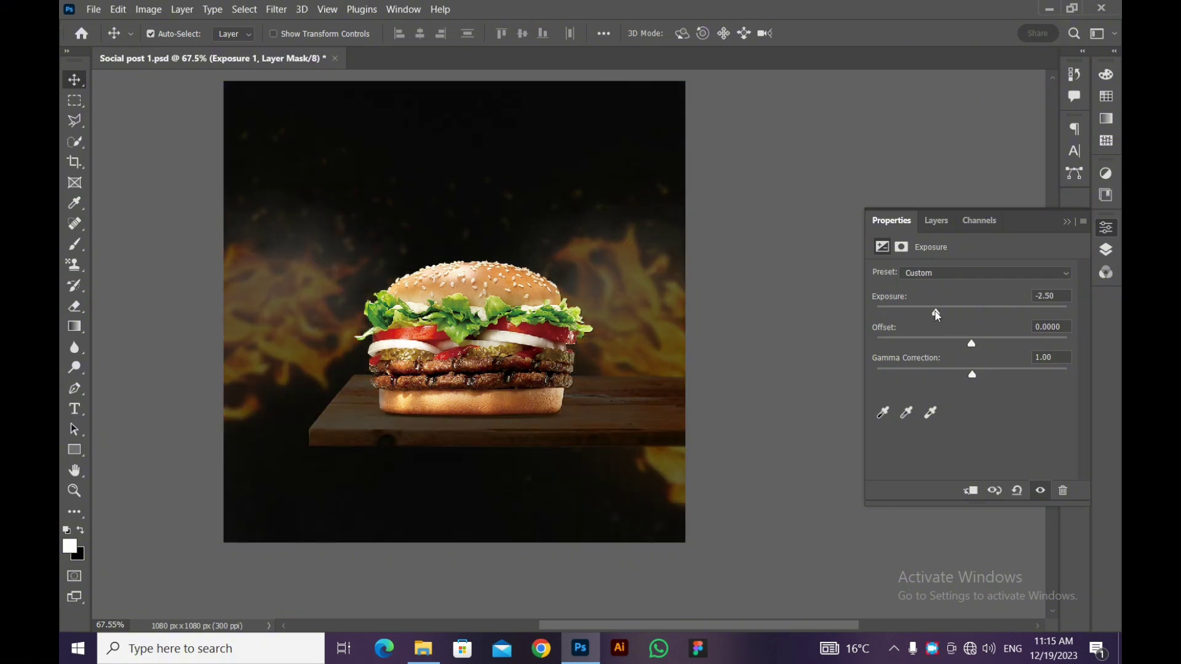
{"action": "left_click", "coordinate": [950, 384], "text": "alt"}
{"action": "key", "text": "ctrl+i"}
{"action": "key", "text": "b"}
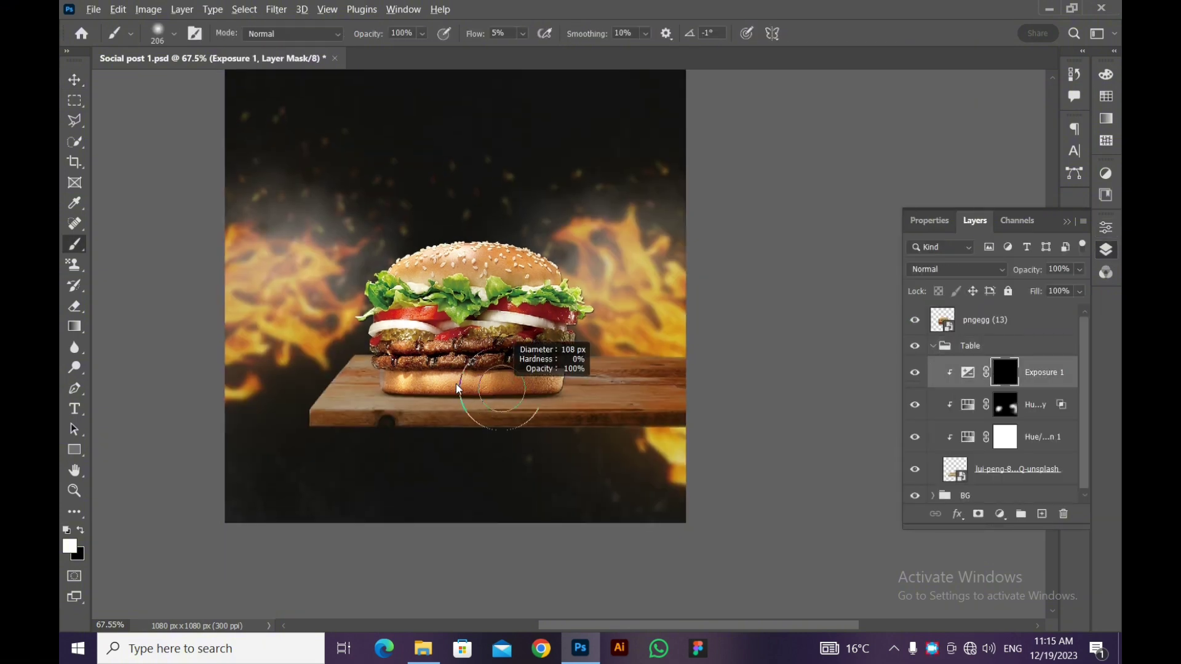
{"action": "scroll", "coordinate": [393, 393], "scroll_direction": "up", "scroll_amount": 5}
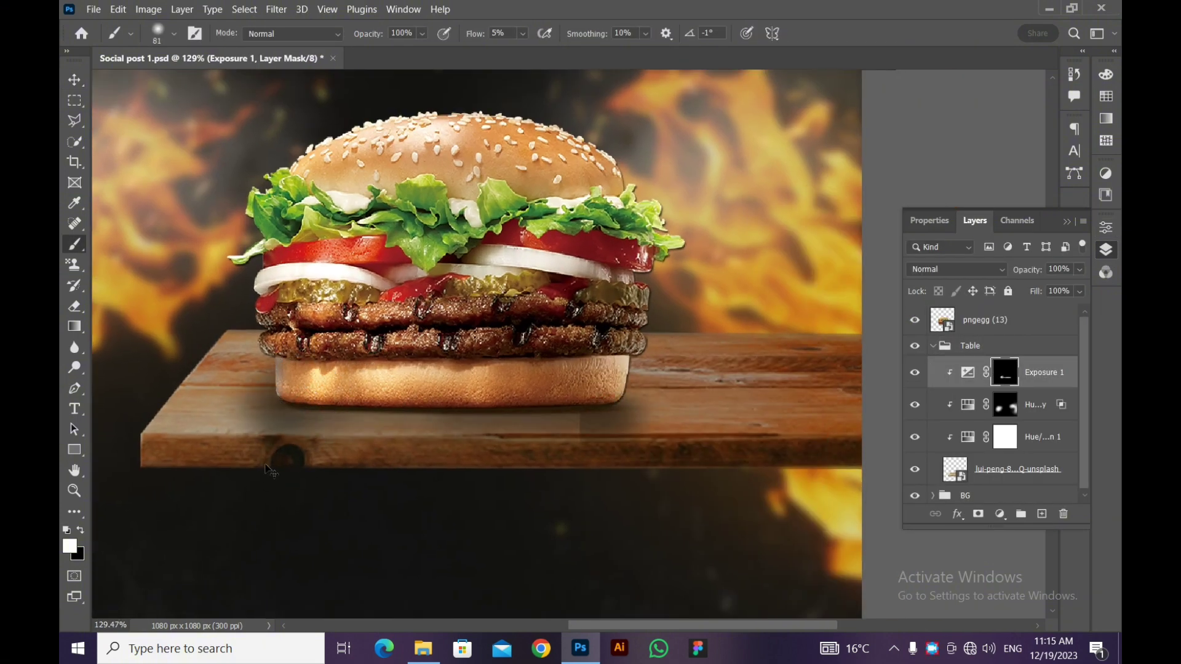
{"action": "key", "text": "x"}
{"action": "scroll", "coordinate": [177, 416], "scroll_direction": "right", "scroll_amount": 2}
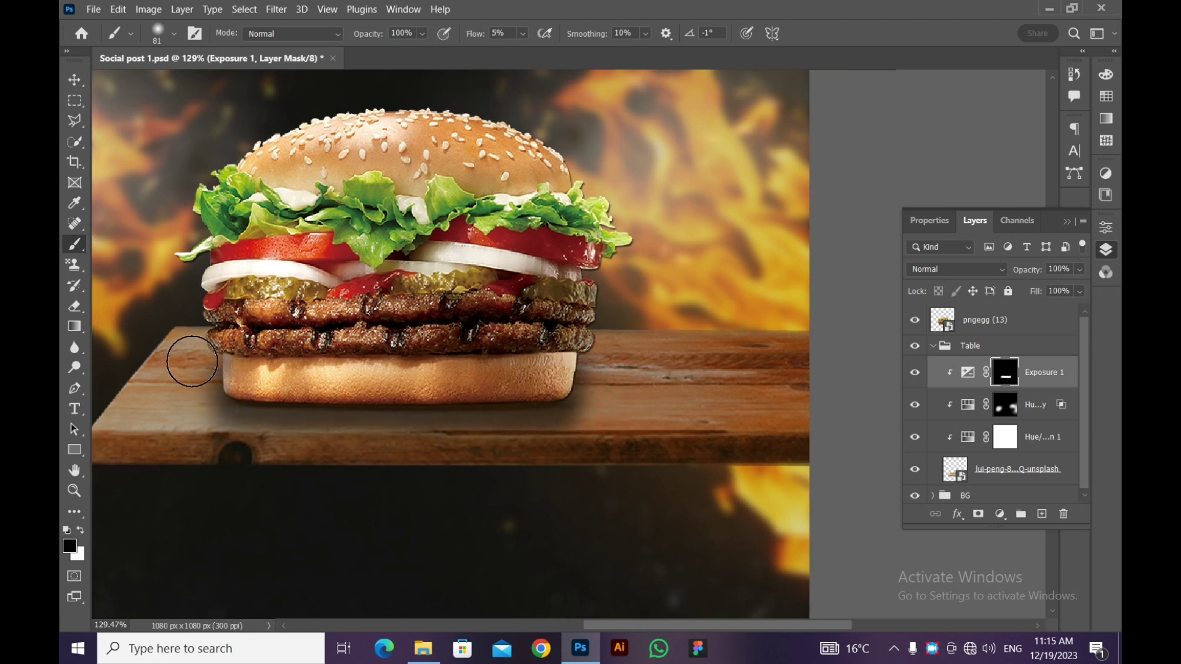
{"action": "scroll", "coordinate": [596, 399], "scroll_direction": "down", "scroll_amount": 2}
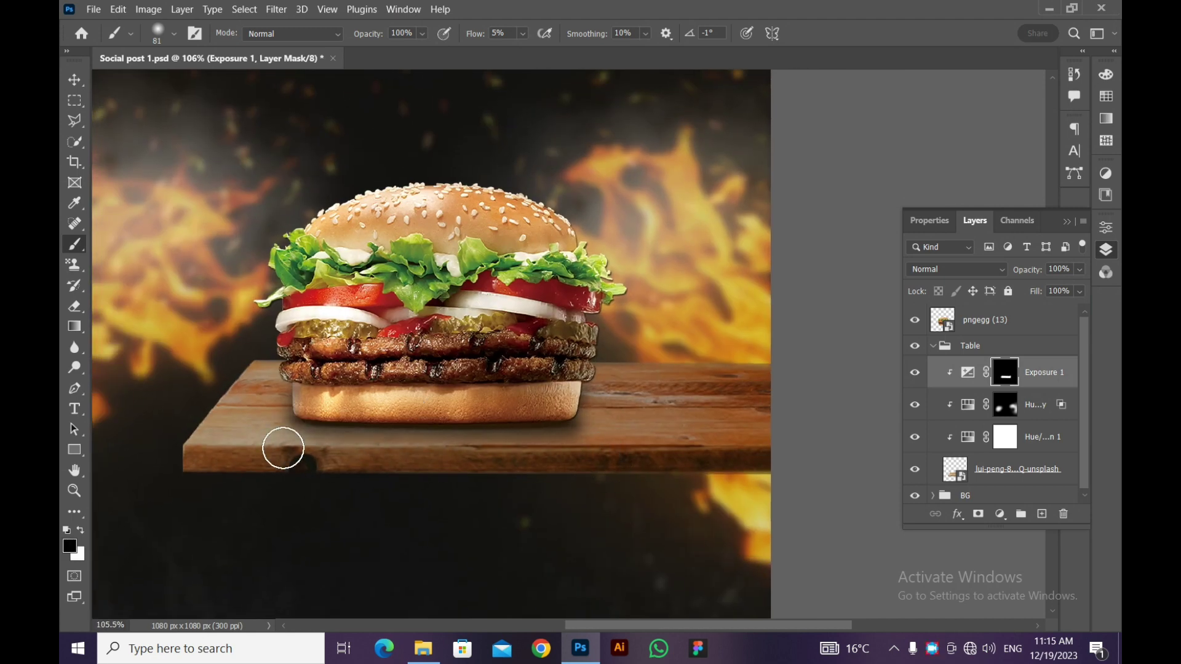
{"action": "scroll", "coordinate": [283, 447], "scroll_direction": "down", "scroll_amount": 2}
{"action": "key", "text": "v"}
{"action": "key", "text": "x"}
Check the Exposure 1 settings, then select the burger image layer for its own adjustment.
{"action": "left_click", "coordinate": [968, 372]}
{"action": "left_click", "coordinate": [936, 221]}
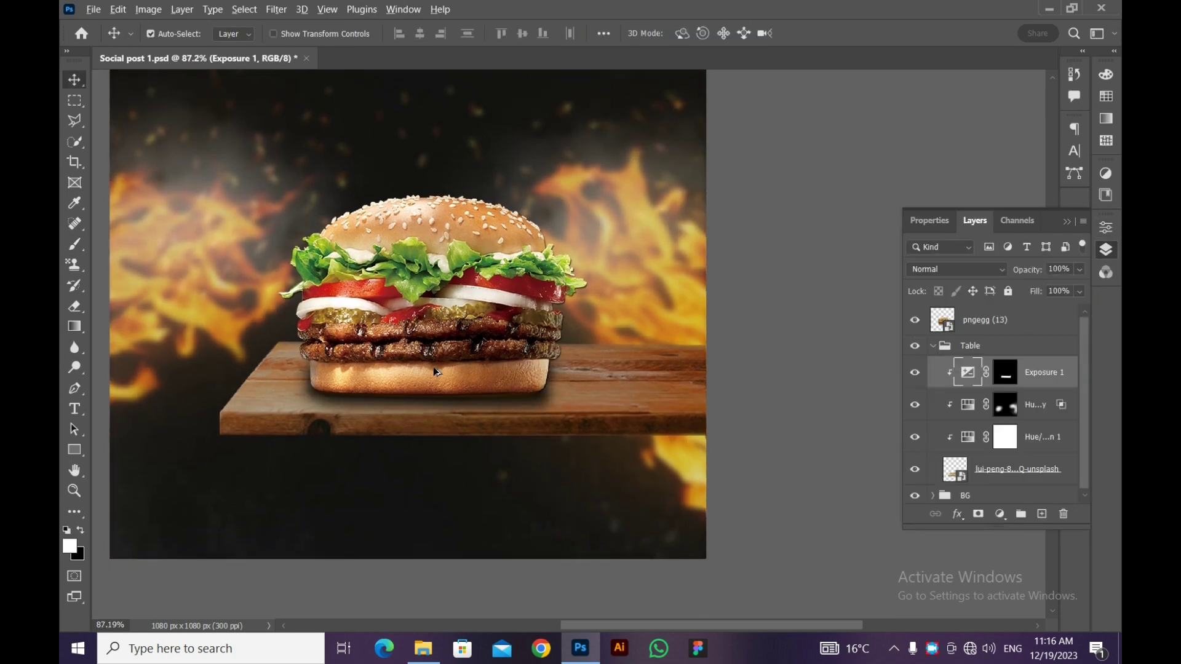
{"action": "scroll", "coordinate": [439, 329], "scroll_direction": "up", "scroll_amount": 2}
{"action": "left_click", "coordinate": [978, 319]}
{"action": "left_click", "coordinate": [1000, 515]}
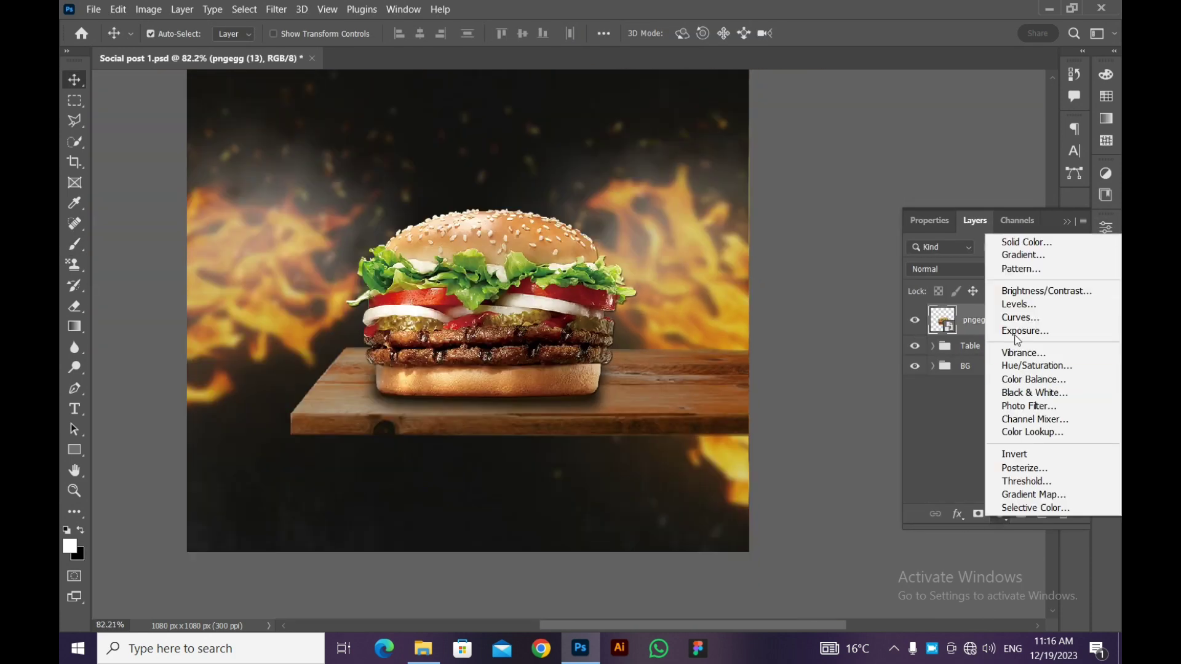
Add an Exposure layer clipped to the burger and paint white on its mask with a larger brush.
{"action": "left_click", "coordinate": [1025, 325]}
{"action": "key", "text": "ctrl+i"}
{"action": "key", "text": "b"}
{"action": "scroll", "coordinate": [431, 403], "scroll_direction": "up", "scroll_amount": 1}
{"action": "key", "text": "x"}
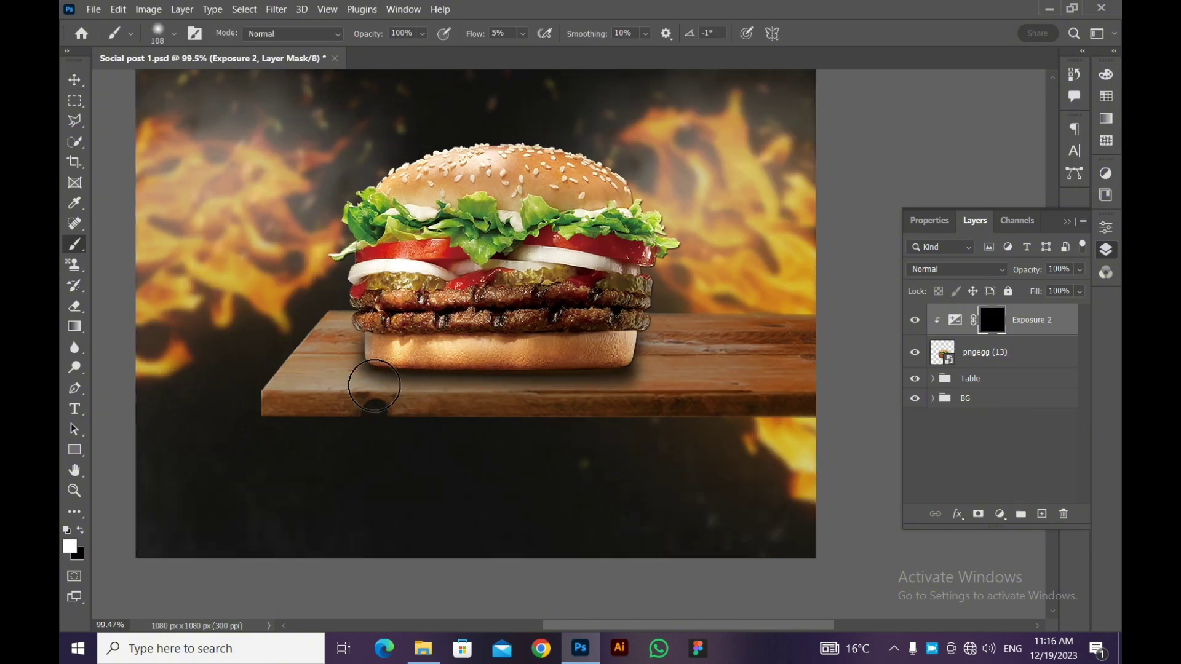
{"action": "left_click_drag", "start_coordinate": [390, 409], "coordinate": [586, 388]}
{"action": "key", "text": "bracketright"}
{"action": "key", "text": "bracketright"}
{"action": "key", "text": "bracketright"}
{"action": "scroll", "coordinate": [421, 356], "scroll_direction": "down", "scroll_amount": 3}
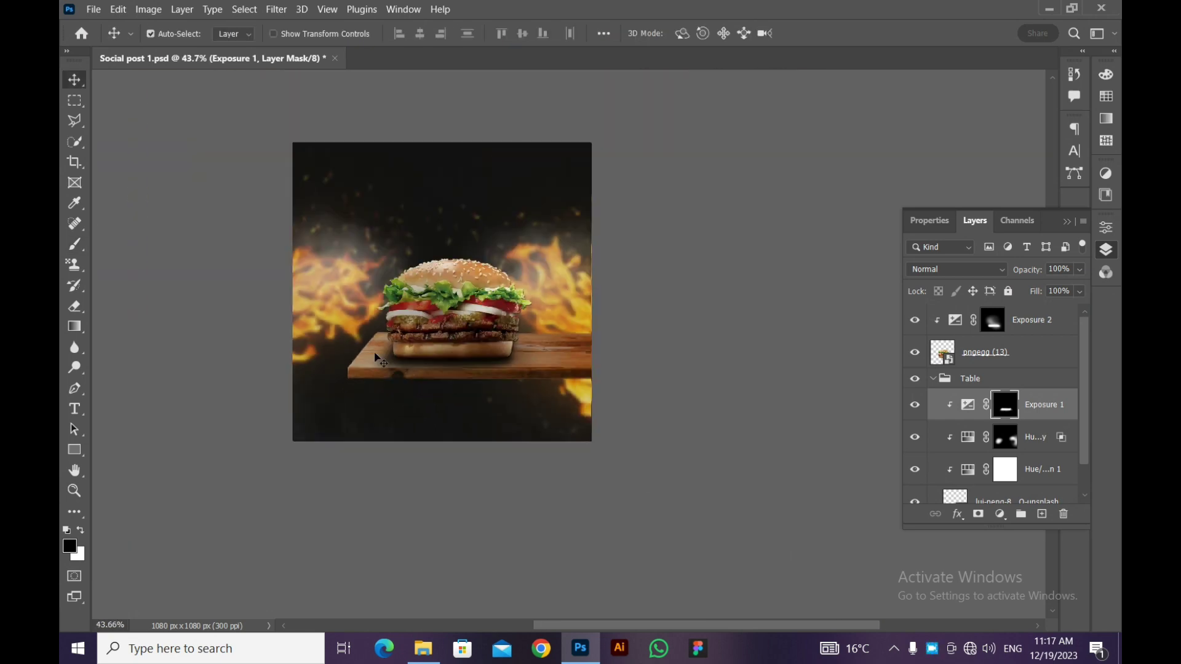
{"action": "left_click_drag", "start_coordinate": [377, 358], "coordinate": [621, 462]}
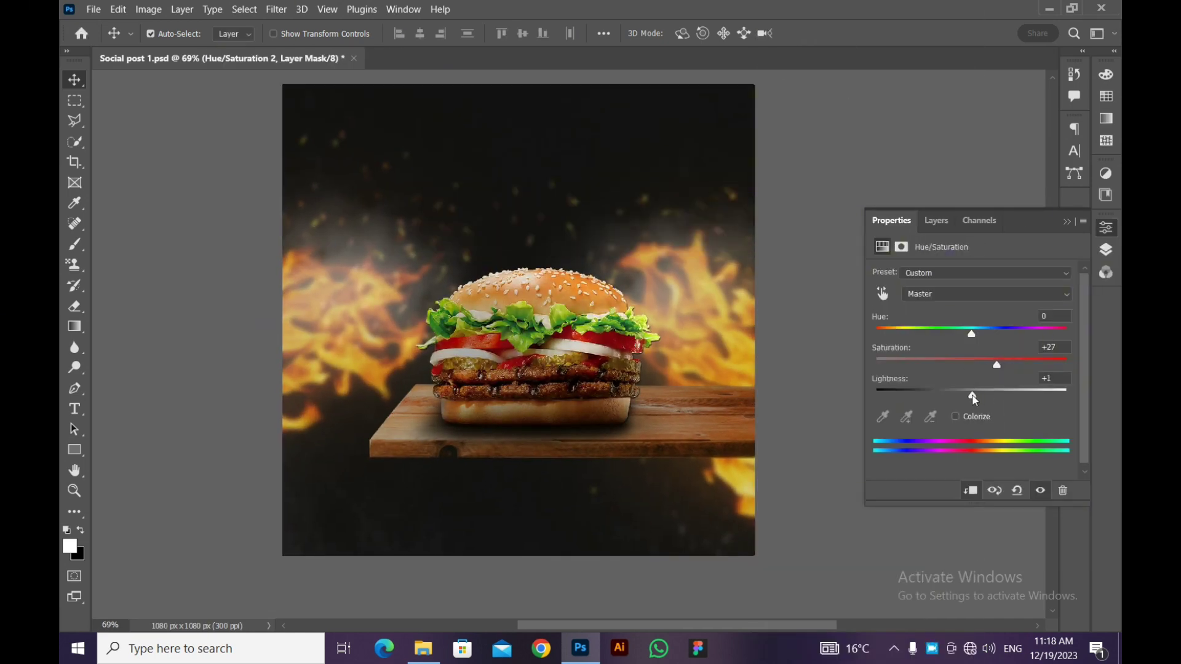
{"action": "left_click", "coordinate": [1105, 249]}
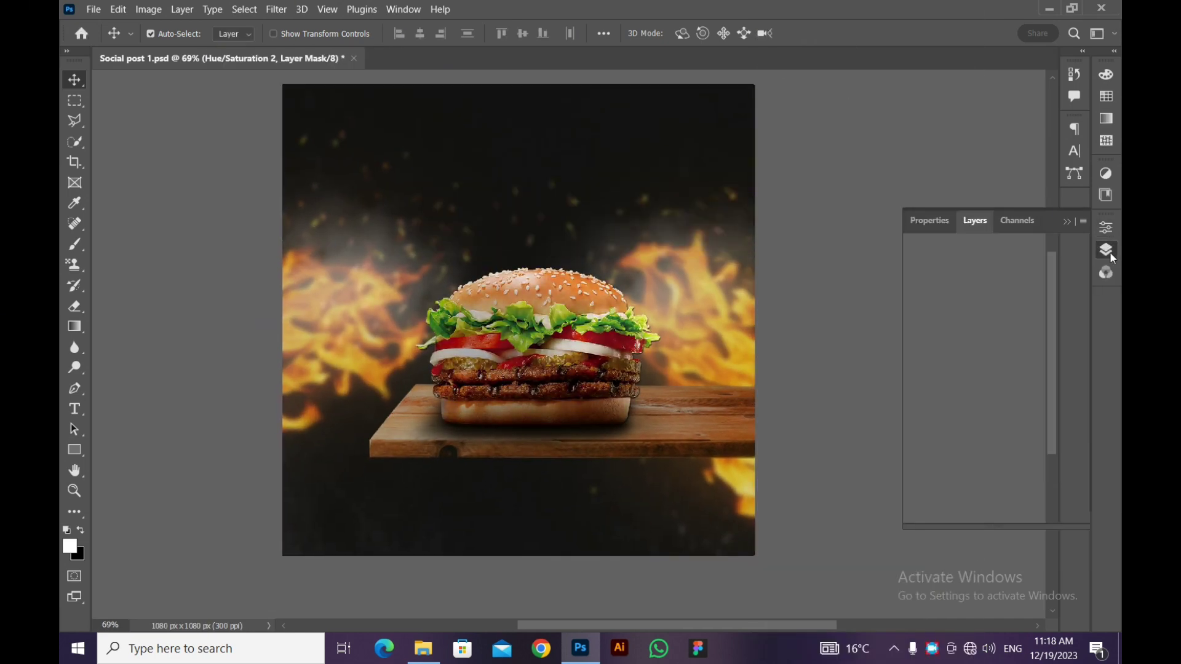
{"action": "scroll", "coordinate": [577, 330], "scroll_direction": "down", "scroll_amount": 3, "text": "alt"}
{"action": "scroll", "coordinate": [577, 330], "scroll_direction": "up", "scroll_amount": 2, "text": "alt"}
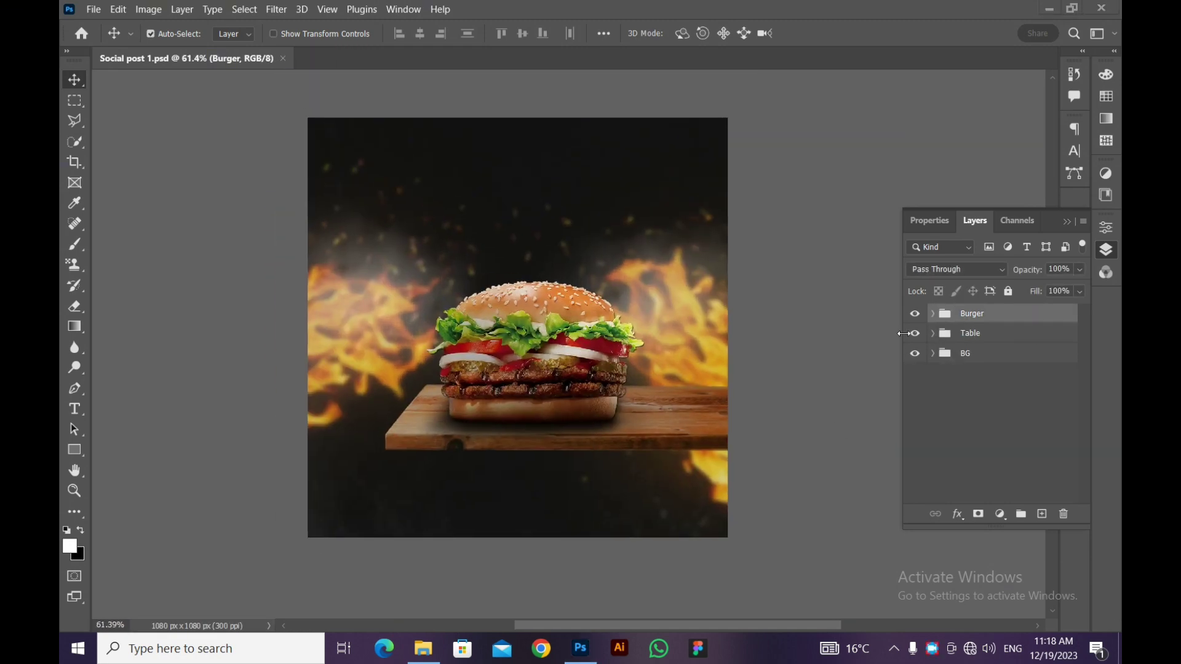
Add the headline 'Super Burger' and set its font to Retro Team.
{"action": "scroll", "coordinate": [707, 222], "scroll_direction": "up", "scroll_amount": 1, "text": "alt"}
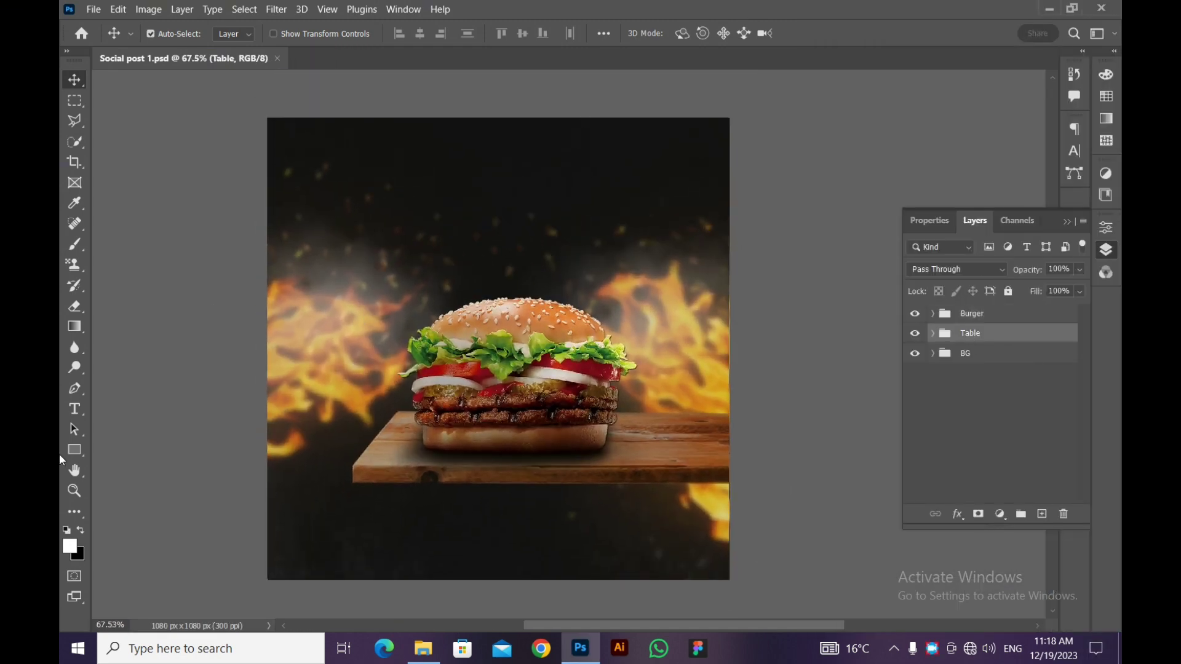
{"action": "key", "text": "t"}
{"action": "type", "text": "Super Burger"}
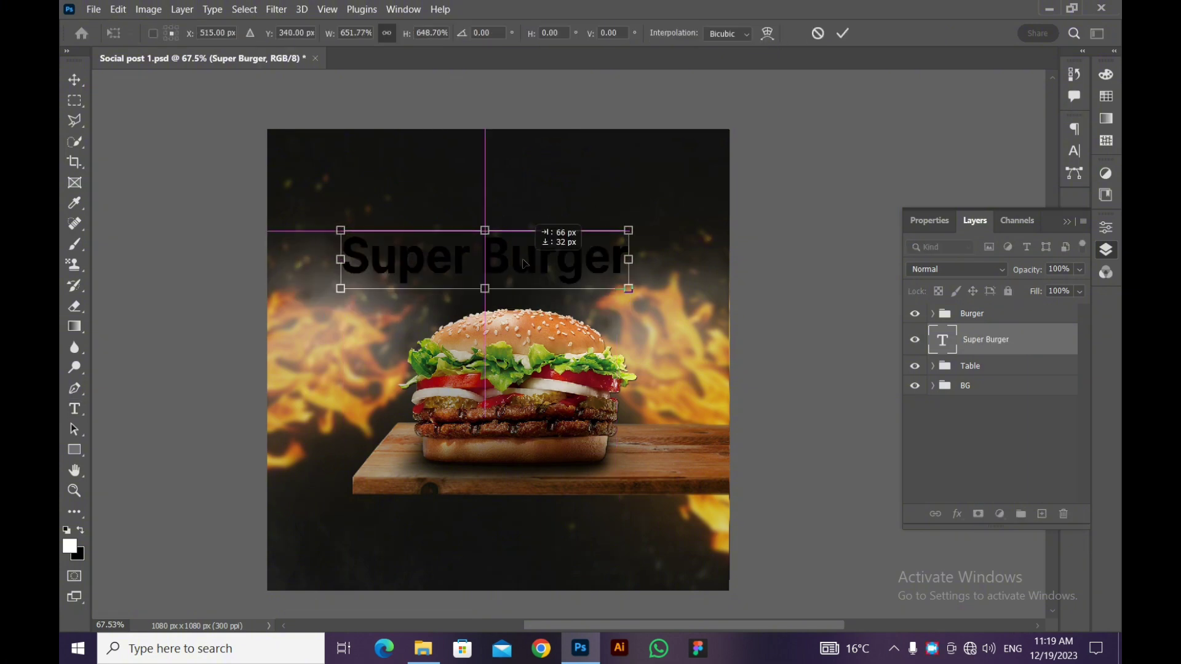
{"action": "key", "text": "Return"}
{"action": "left_click", "coordinate": [1074, 151]}
{"action": "left_click", "coordinate": [981, 151]}
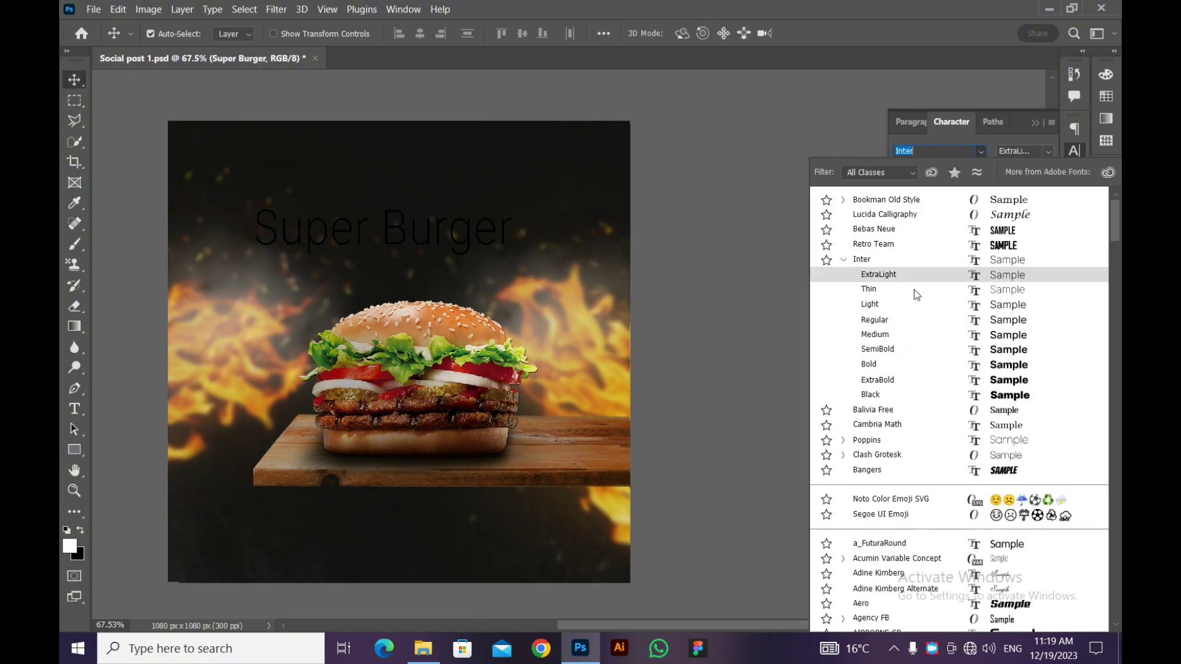
{"action": "left_click", "coordinate": [878, 243]}
{"action": "left_click", "coordinate": [981, 150]}
{"action": "left_click", "coordinate": [993, 158]}
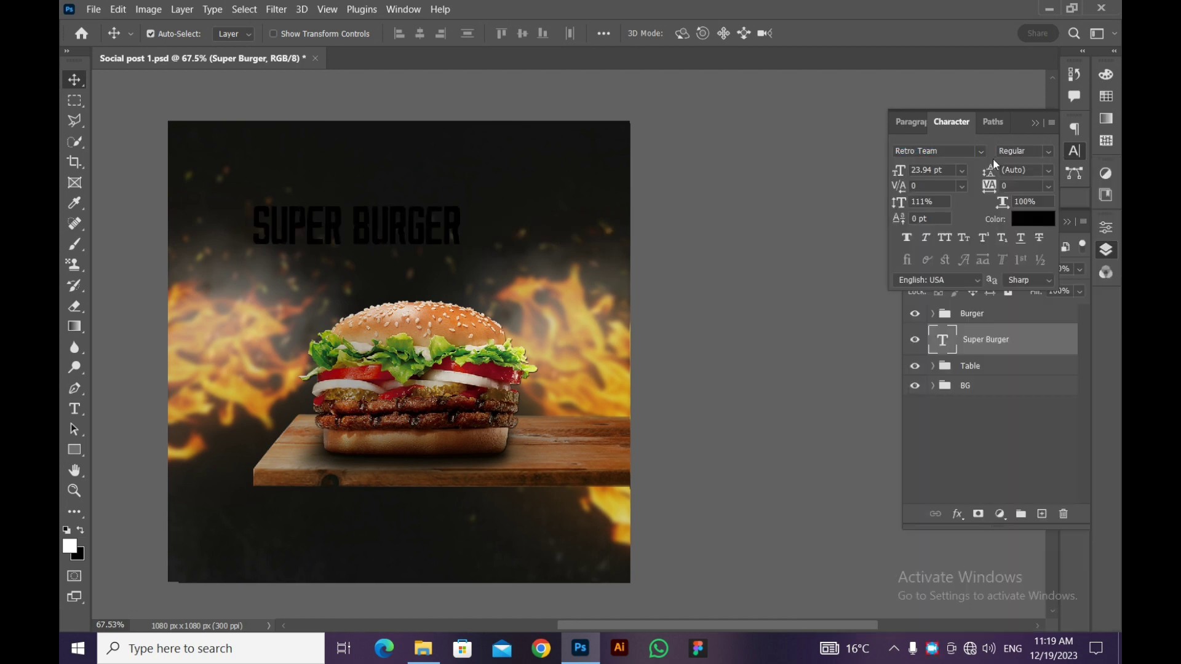
Colour the headline a saturated orange.
{"action": "left_click", "coordinate": [1033, 219]}
{"action": "left_click", "coordinate": [901, 325]}
{"action": "left_click_drag", "start_coordinate": [920, 486], "coordinate": [935, 493]}
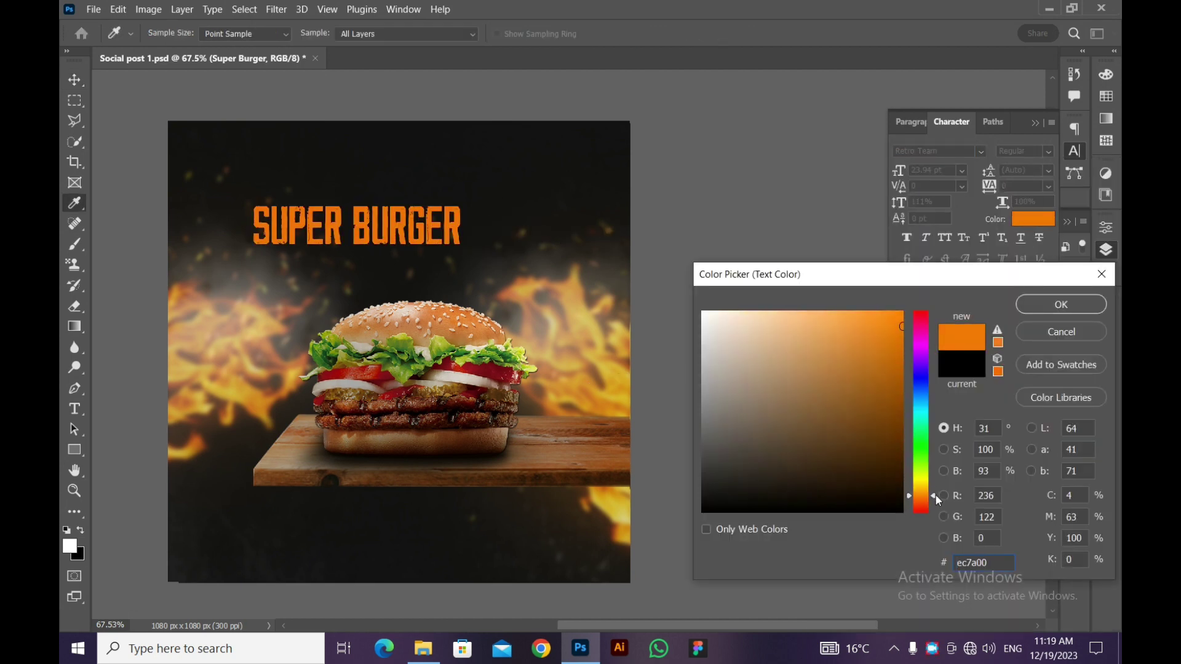
Enlarge the orange headline and move it up, centred over the burger.
{"action": "key", "text": "Return"}
{"action": "key", "text": "ctrl+t"}
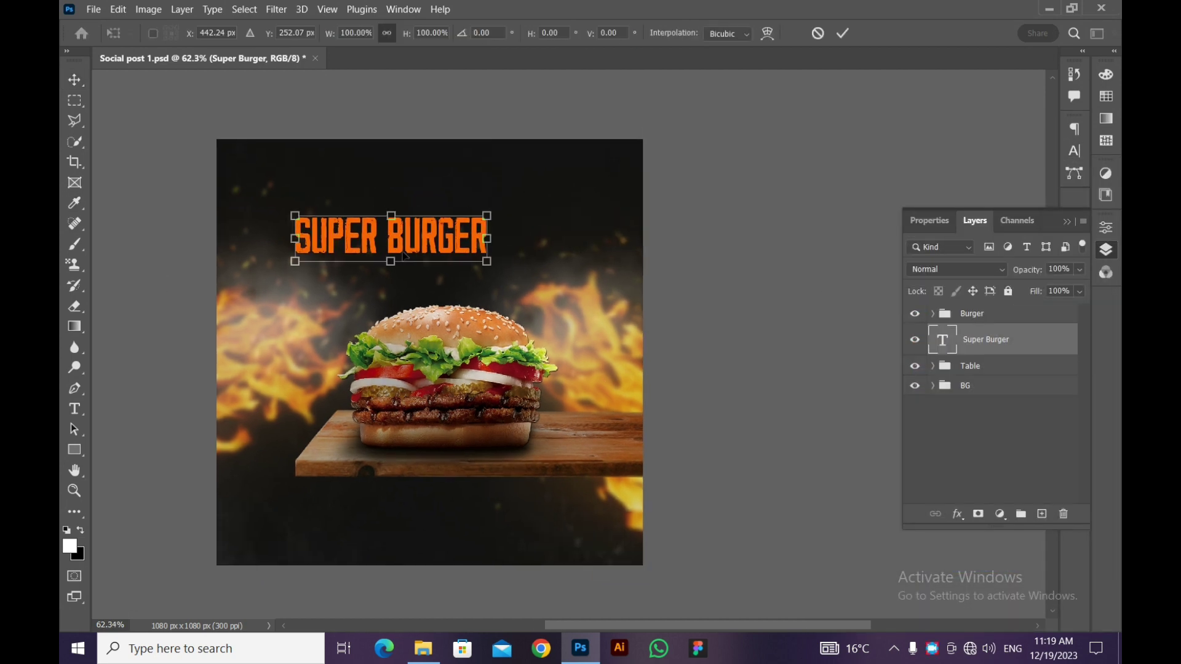
{"action": "mouse_move", "coordinate": [490, 264]}
{"action": "left_mouse_down"}
{"action": "mouse_move", "coordinate": [571, 316]}
{"action": "mouse_move", "coordinate": [575, 277]}
{"action": "left_mouse_up"}
{"action": "key", "text": "Return"}
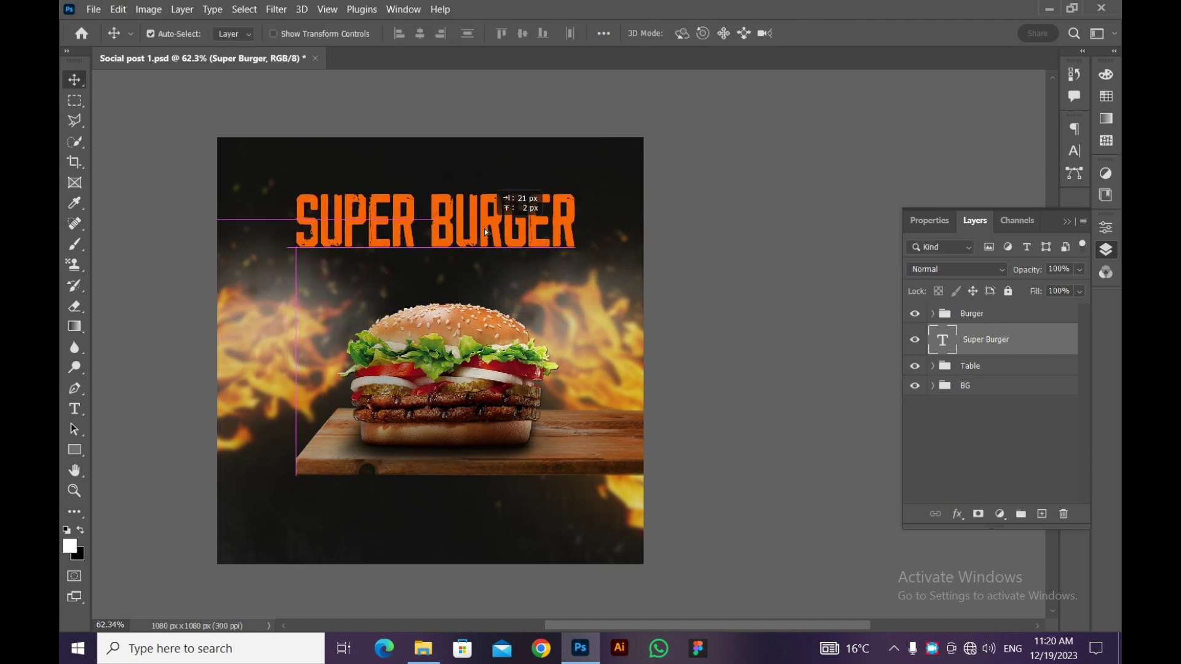
{"action": "mouse_move", "coordinate": [467, 240]}
{"action": "left_mouse_down"}
{"action": "mouse_move", "coordinate": [481, 232]}
{"action": "mouse_move", "coordinate": [526, 283]}
{"action": "left_mouse_up"}
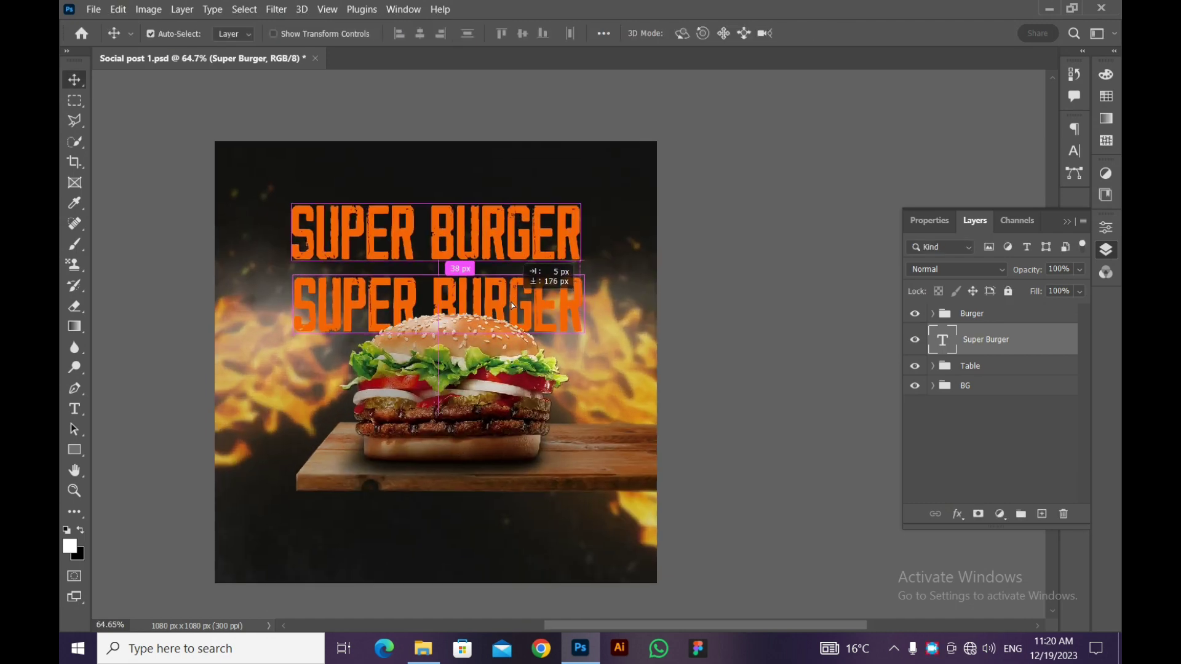
Create an IN THE TOWN text line at a smaller 16 pt size.
{"action": "type", "text": "tIN T"}
{"action": "key", "text": "ctrl+Return"}
{"action": "key", "text": "v"}
{"action": "left_click", "coordinate": [1074, 150]}
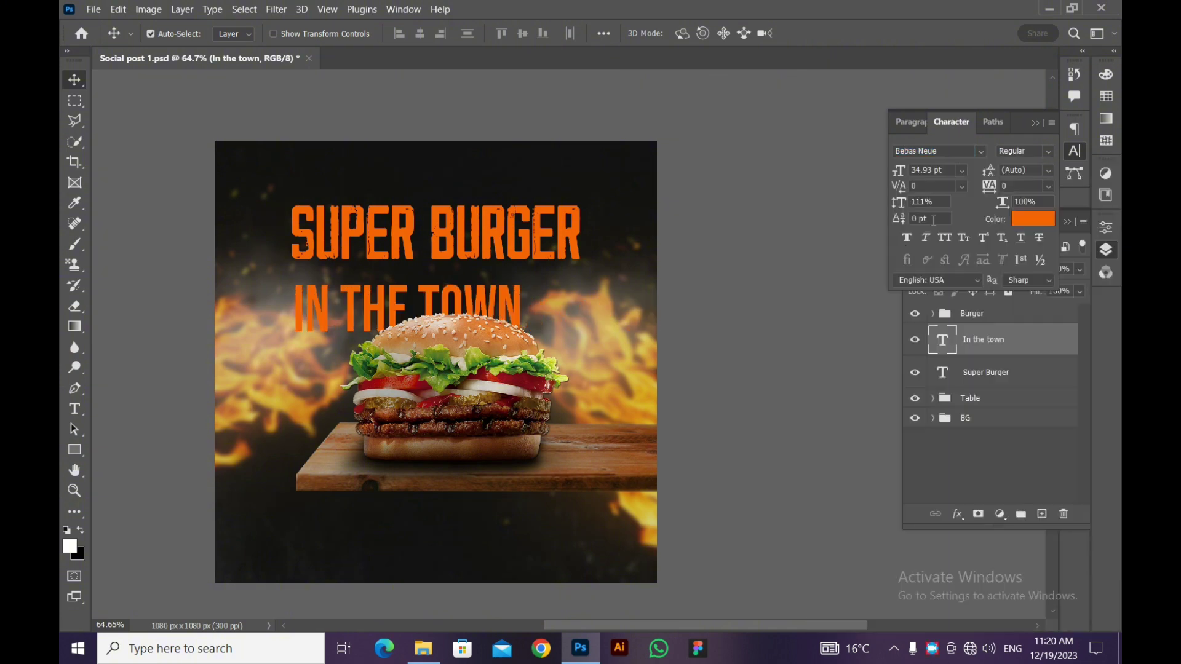
{"action": "left_click", "coordinate": [962, 169]}
Colour IN THE TOWN white and position it just under the headline.
{"action": "left_click", "coordinate": [928, 272]}
{"action": "left_click_drag", "start_coordinate": [524, 289], "coordinate": [532, 289]}
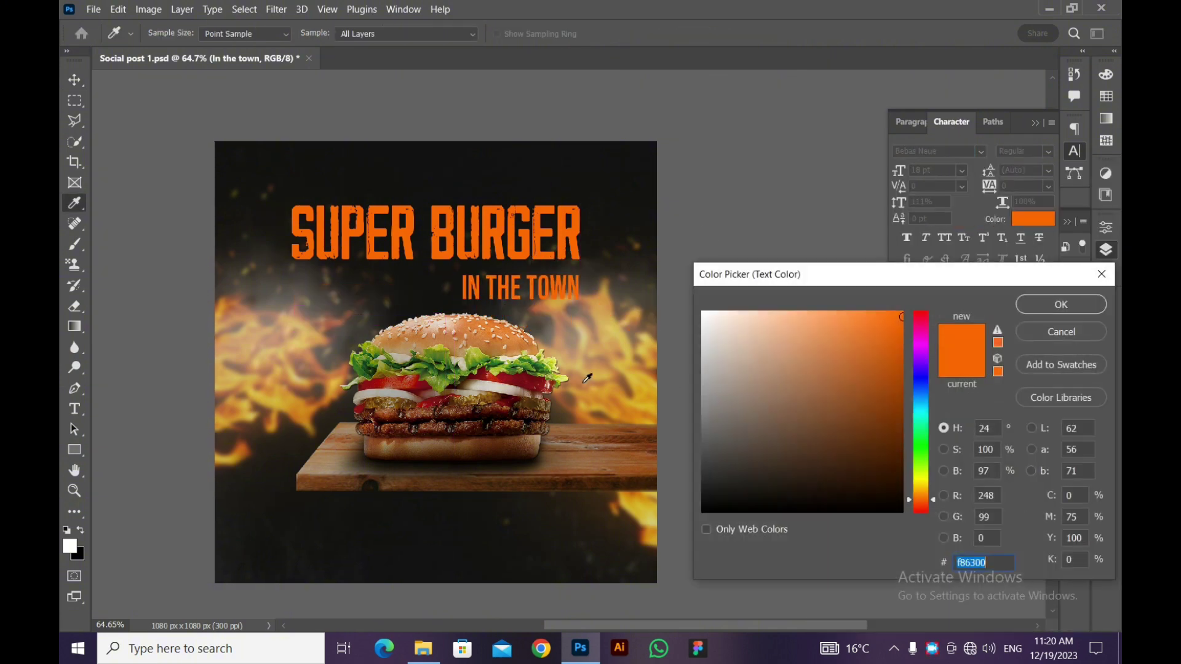
{"action": "left_click", "coordinate": [1060, 304]}
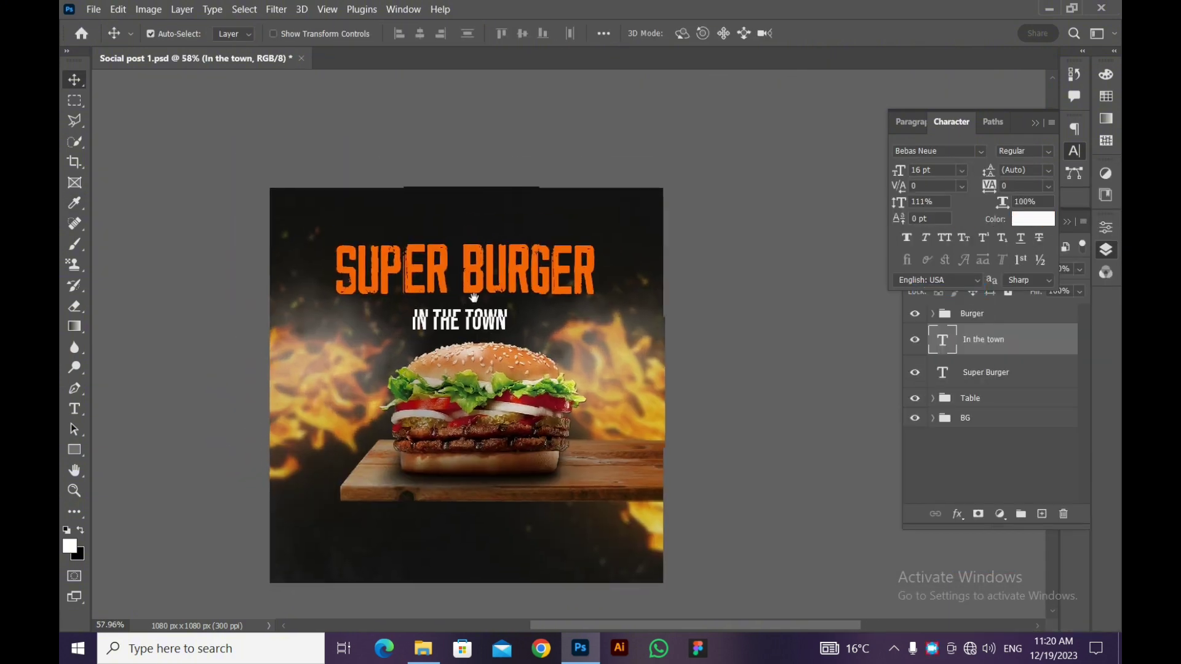
{"action": "scroll", "coordinate": [483, 327], "scroll_direction": "up", "scroll_amount": 2}
{"action": "left_click_drag", "start_coordinate": [483, 327], "coordinate": [545, 326]}
{"action": "scroll", "coordinate": [492, 329], "scroll_direction": "down", "scroll_amount": 2}
{"action": "left_click", "coordinate": [1074, 150]}
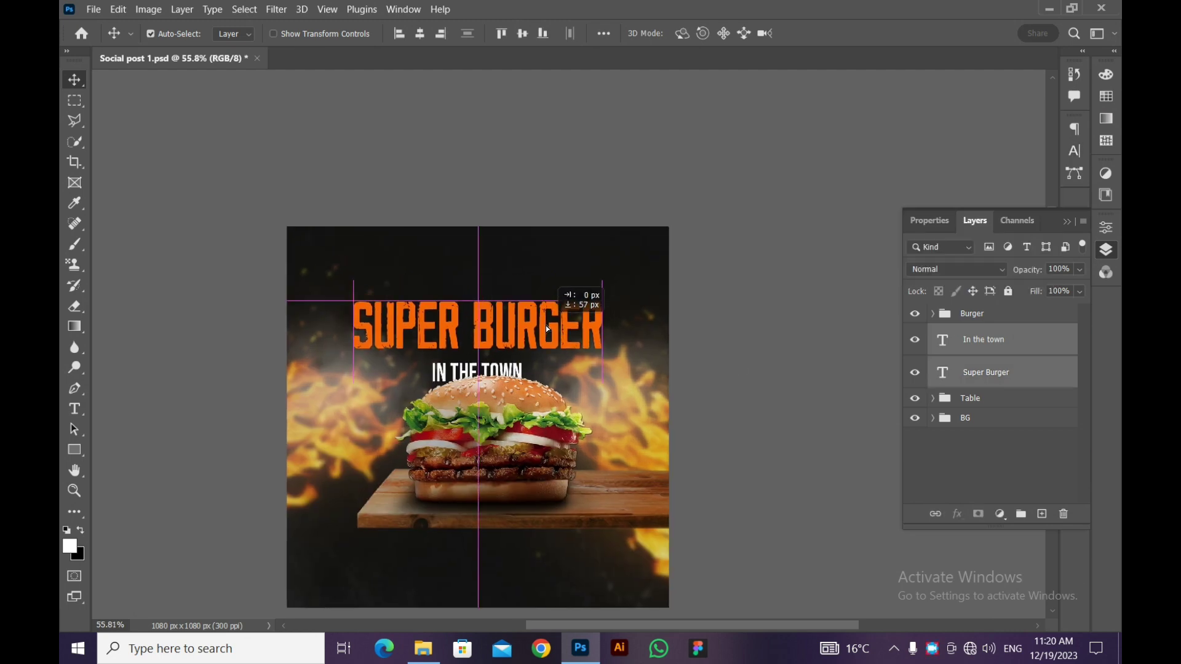
Draw an orange-filled ellipse and move it down beside the burger's top.
{"action": "left_click", "coordinate": [135, 467]}
{"action": "left_click_drag", "start_coordinate": [570, 274], "coordinate": [674, 343]}
{"action": "left_click", "coordinate": [898, 357]}
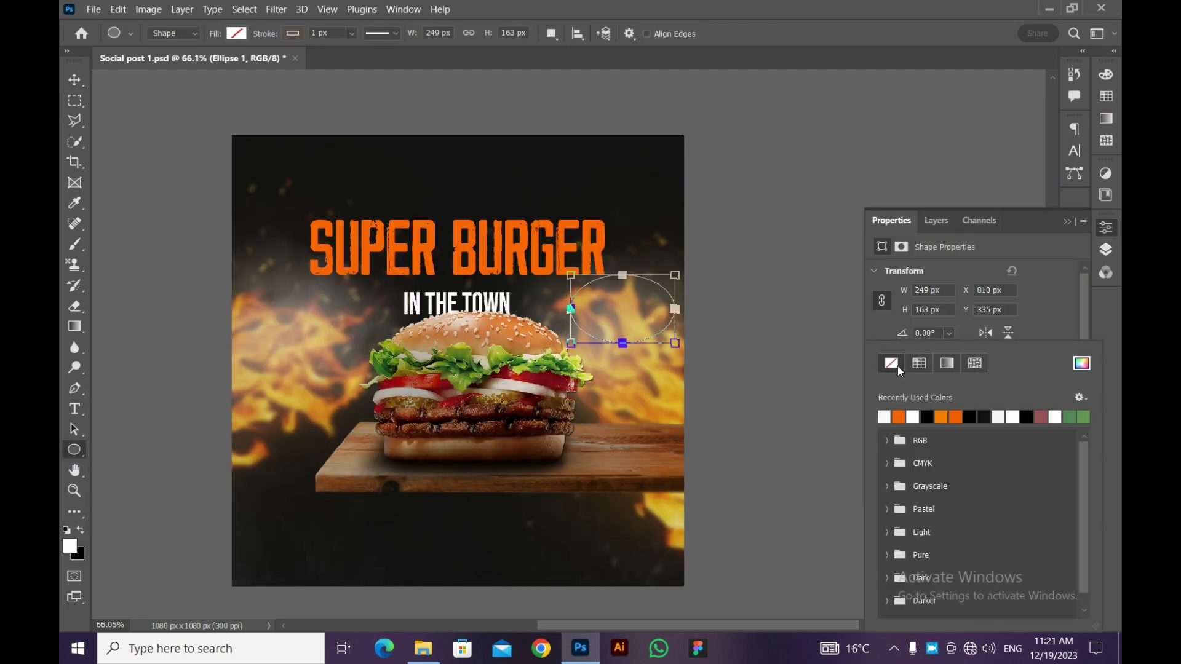
{"action": "left_click", "coordinate": [1106, 249]}
{"action": "scroll", "coordinate": [676, 350], "scroll_direction": "up", "scroll_amount": 3}
{"action": "key", "text": "ctrl+t"}
{"action": "left_click_drag", "start_coordinate": [615, 270], "coordinate": [577, 332]}
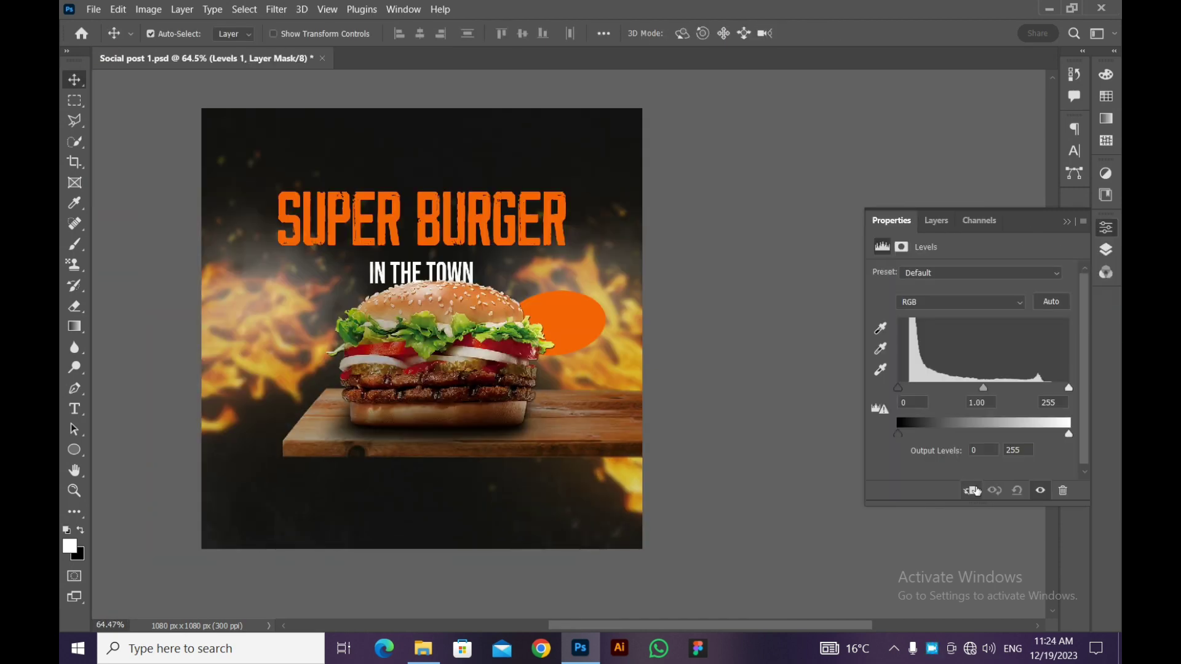
Set the BG Levels adjustment to black input 9 and output white 230.
{"action": "left_click_drag", "start_coordinate": [898, 388], "coordinate": [904, 387]}
{"action": "left_click_drag", "start_coordinate": [1069, 433], "coordinate": [1054, 433]}
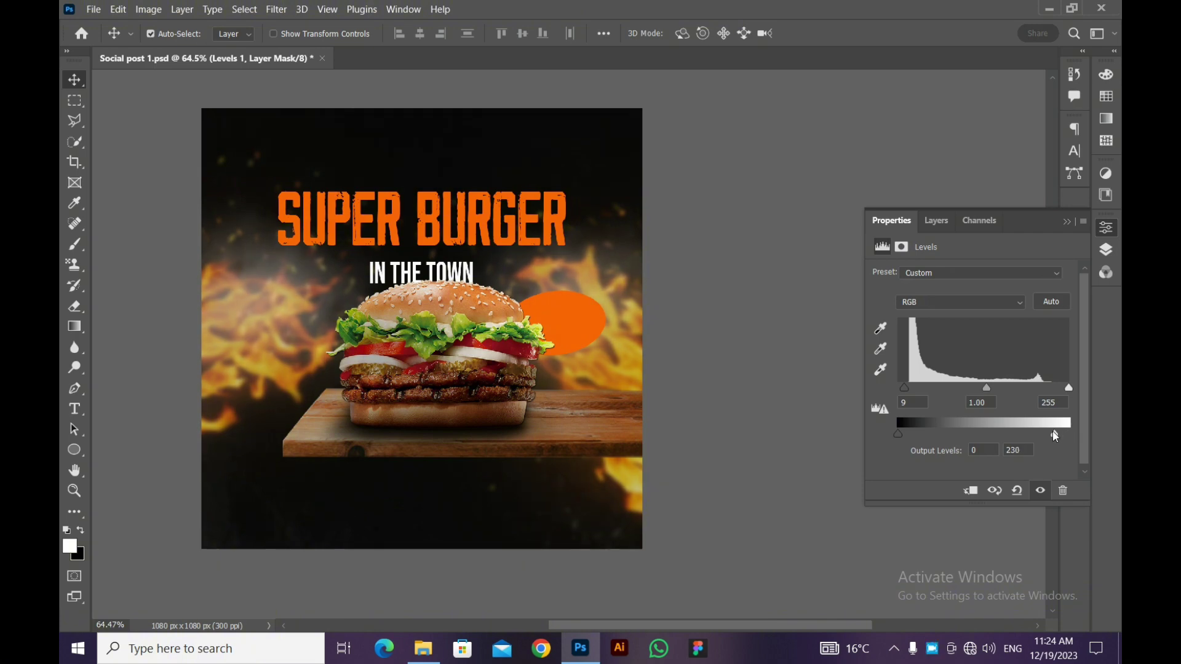
{"action": "left_click", "coordinate": [1106, 249]}
Duplicate the IN THE TOWN text onto the orange oval and reword it as FOR JUST.
{"action": "scroll", "coordinate": [729, 343], "scroll_direction": "down", "scroll_amount": 1}
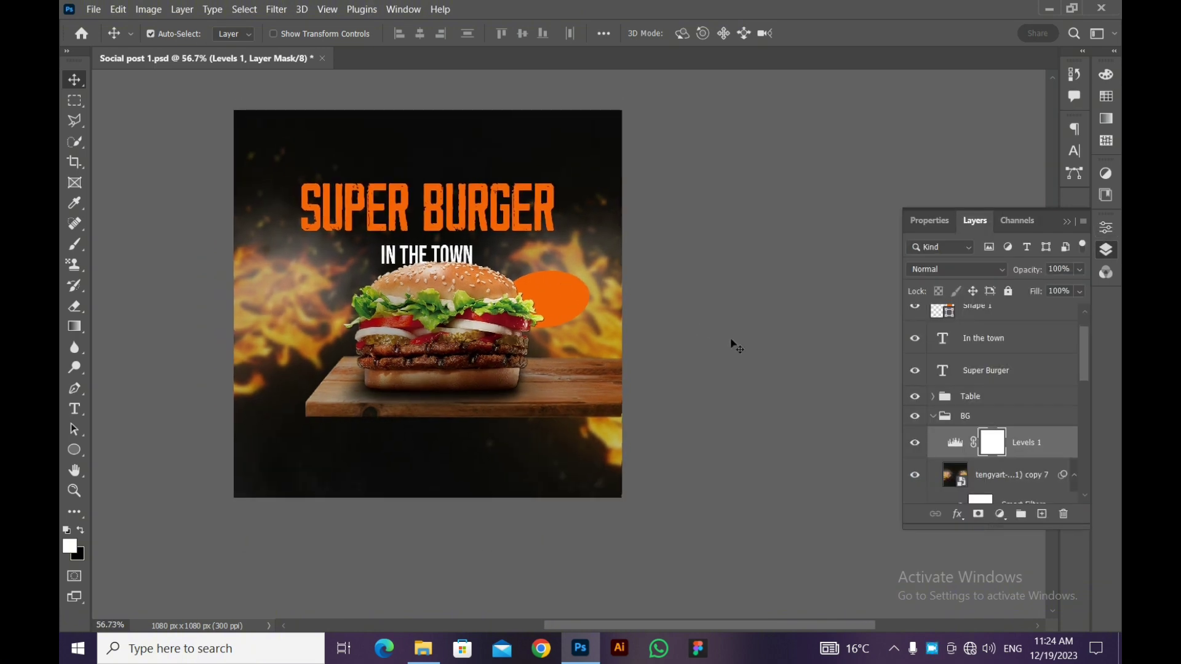
{"action": "left_click", "coordinate": [984, 443]}
{"action": "scroll", "coordinate": [1029, 458], "scroll_direction": "down", "scroll_amount": 3}
{"action": "left_click", "coordinate": [550, 298]}
{"action": "scroll", "coordinate": [430, 295], "scroll_direction": "down", "scroll_amount": 2}
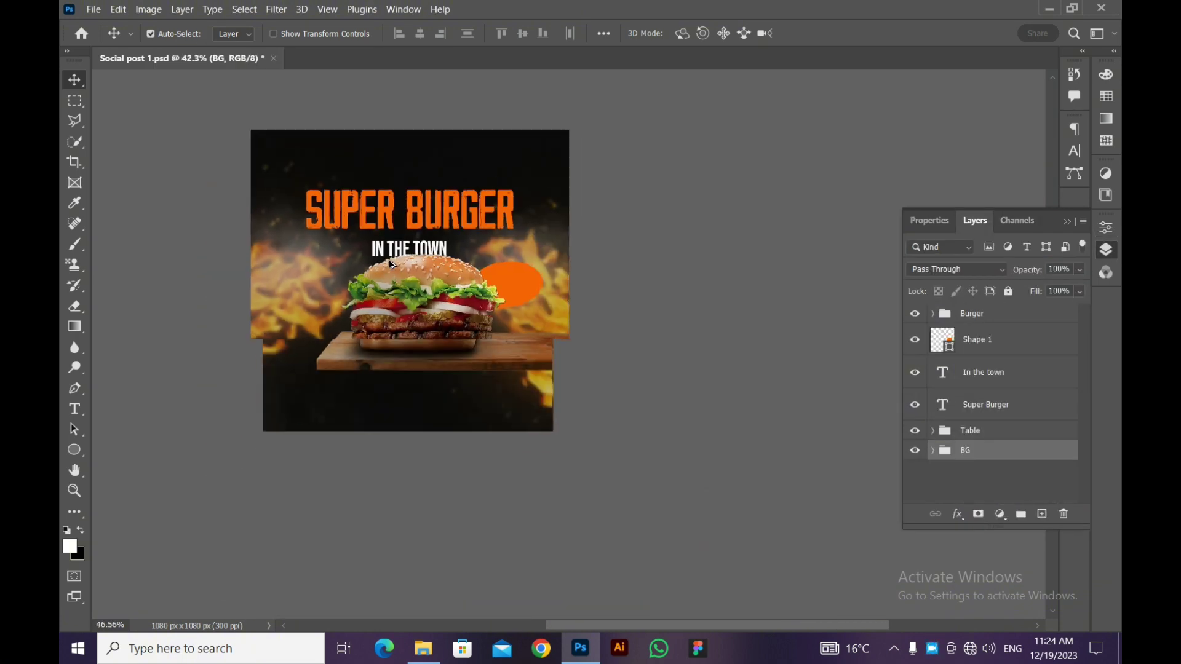
{"action": "scroll", "coordinate": [430, 295], "scroll_direction": "up", "scroll_amount": 2}
{"action": "scroll", "coordinate": [564, 332], "scroll_direction": "up", "scroll_amount": 2}
{"action": "left_click_drag", "start_coordinate": [433, 254], "coordinate": [574, 272]}
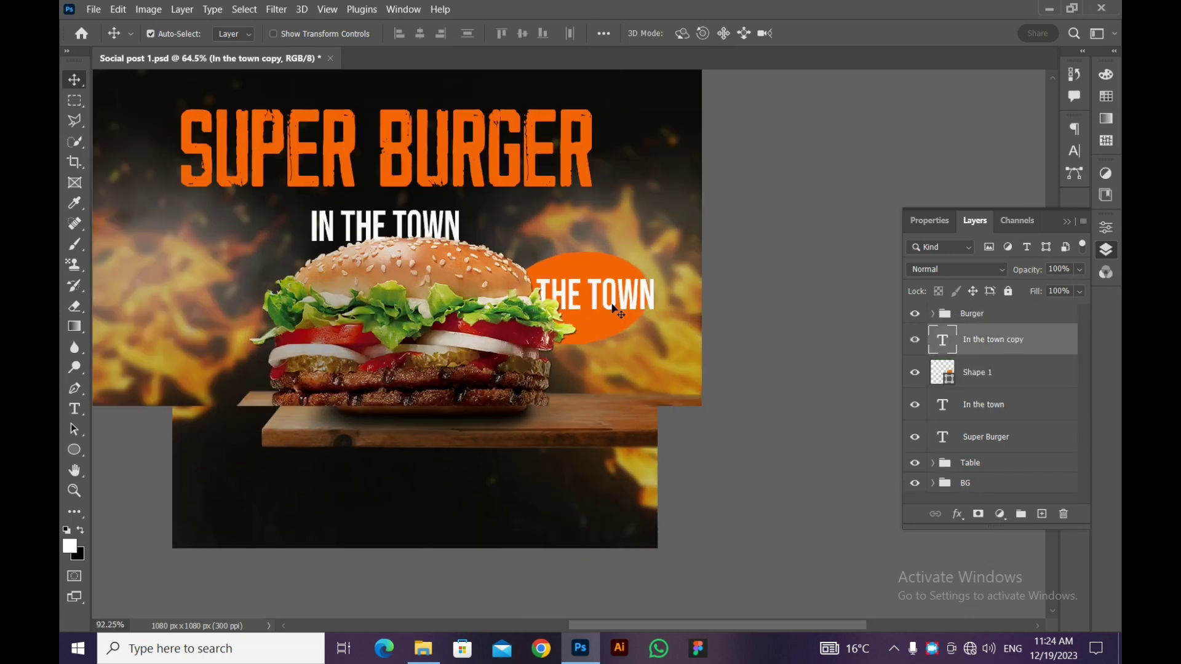
{"action": "scroll", "coordinate": [573, 272], "scroll_direction": "up", "scroll_amount": 3}
{"action": "double_click", "coordinate": [550, 275]}
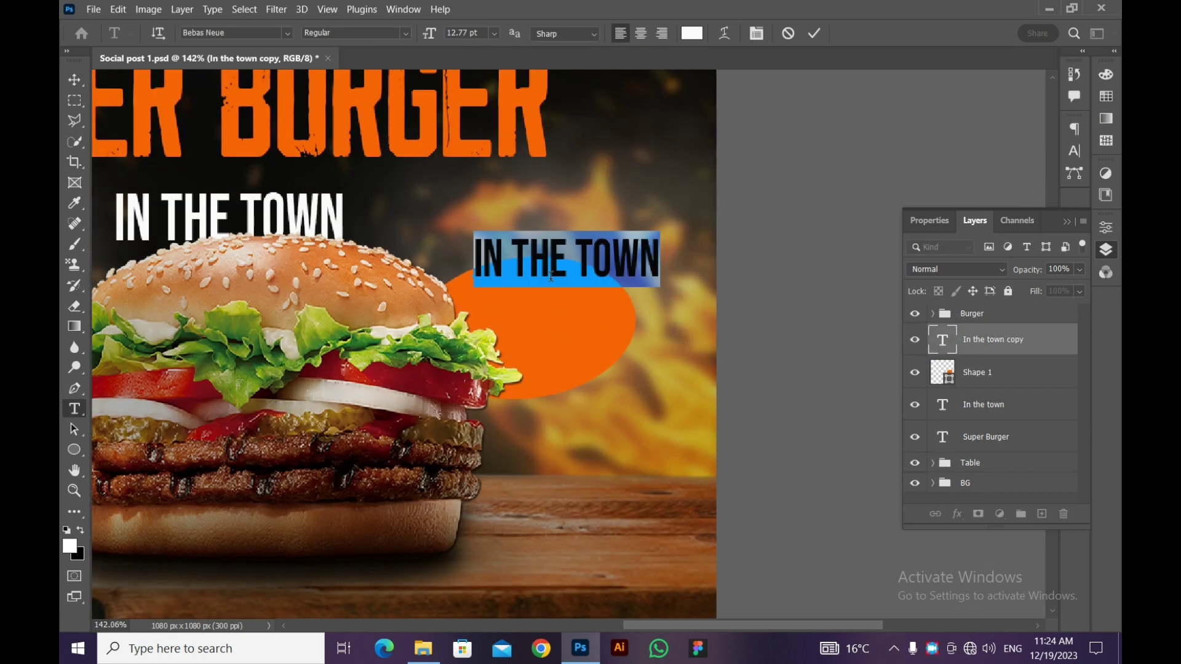
{"action": "type", "text": "FOR JUST"}
Copy FOR JUST below itself, change it to $15, and scale it up.
{"action": "left_click", "coordinate": [813, 34]}
{"action": "key", "text": "v"}
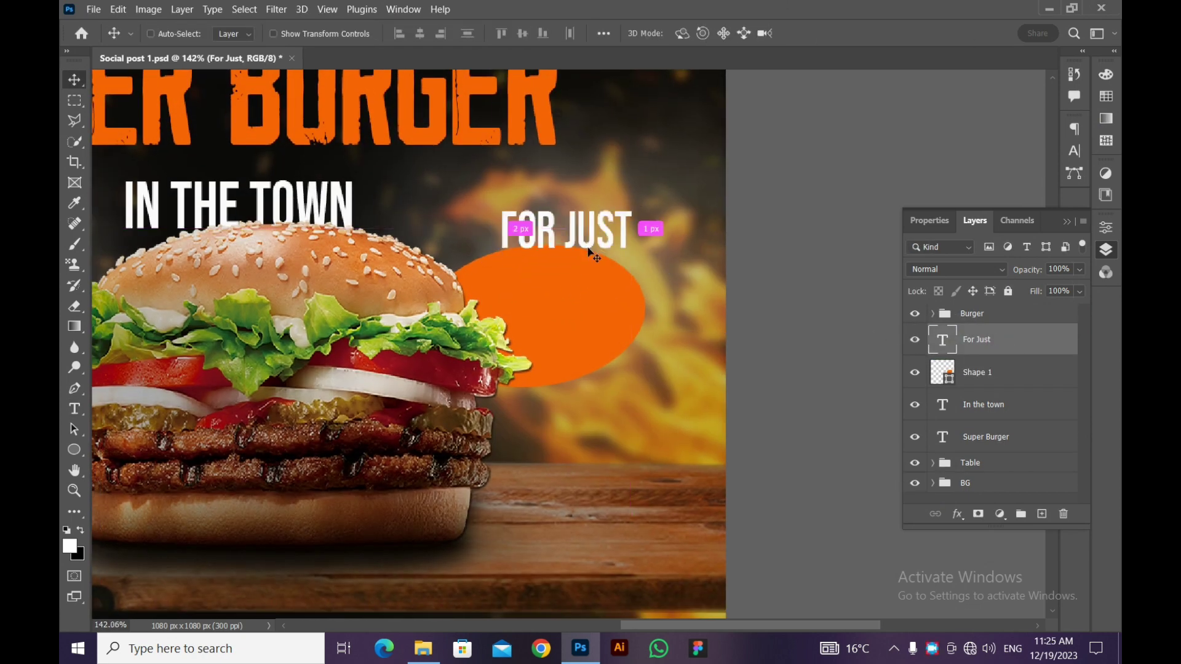
{"action": "mouse_move", "coordinate": [541, 258]}
{"action": "left_mouse_down"}
{"action": "mouse_move", "coordinate": [529, 236]}
{"action": "mouse_move", "coordinate": [579, 276]}
{"action": "left_mouse_up"}
{"action": "type", "text": "$1"}
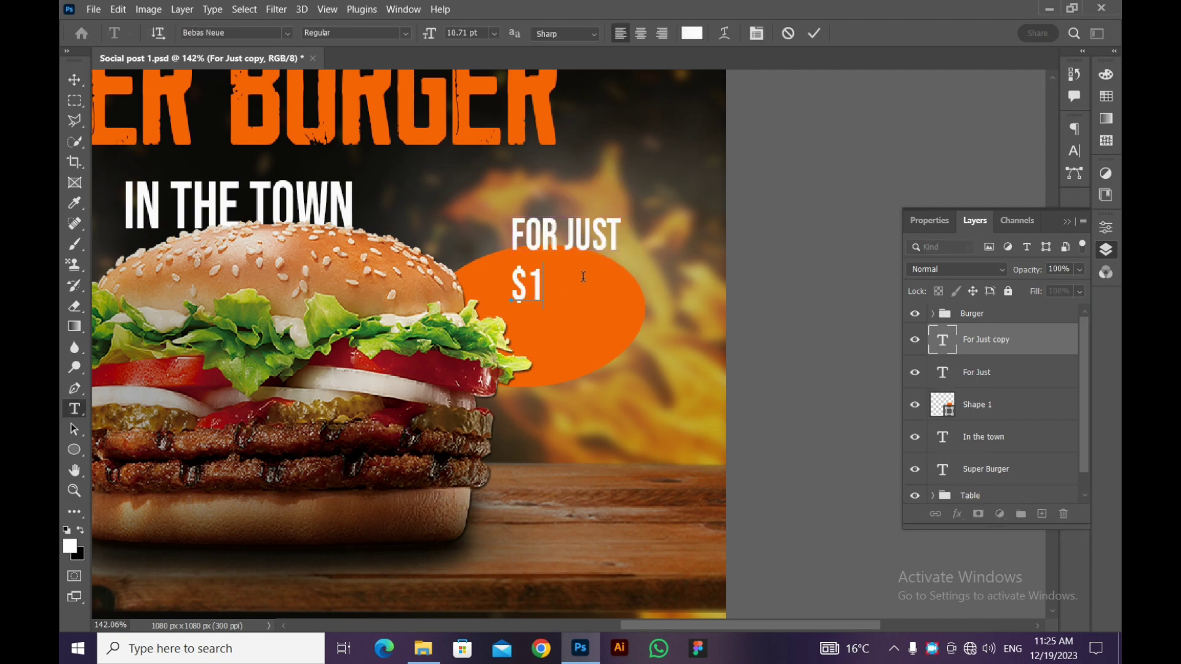
{"action": "type", "text": "5"}
{"action": "key", "text": "ctrl+t"}
{"action": "left_click_drag", "start_coordinate": [560, 294], "coordinate": [591, 294]}
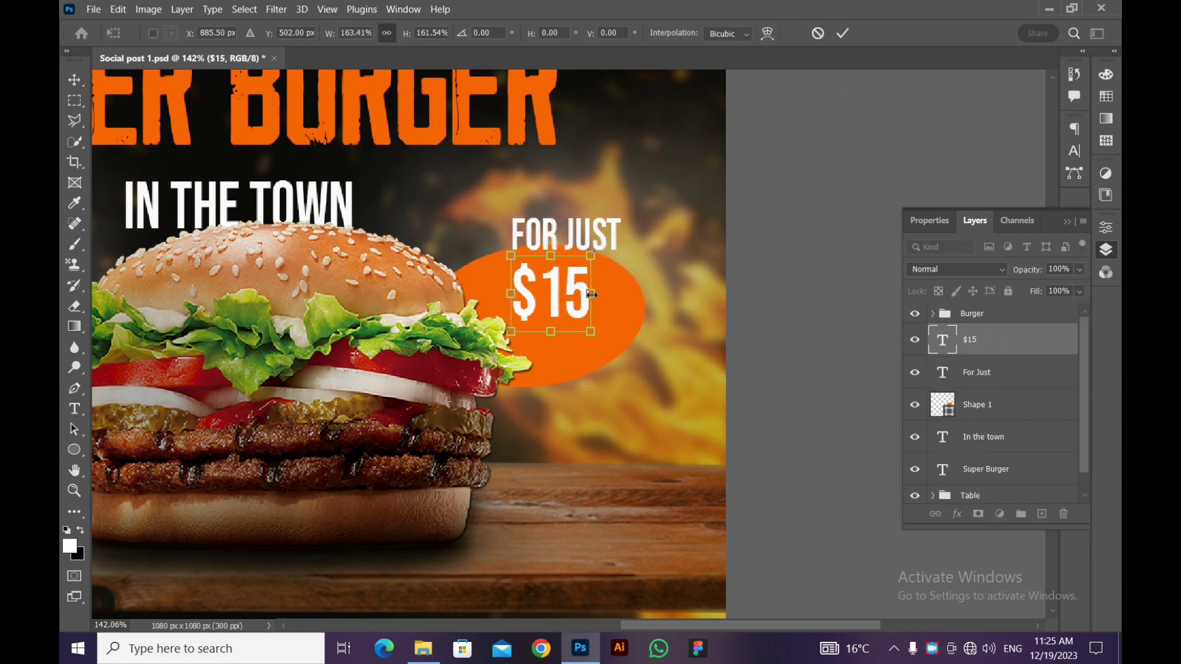
{"action": "key", "text": "Return"}
Tilt the For Just and $15 texts together at a slight angle.
{"action": "left_click", "coordinate": [984, 372], "text": "shift"}
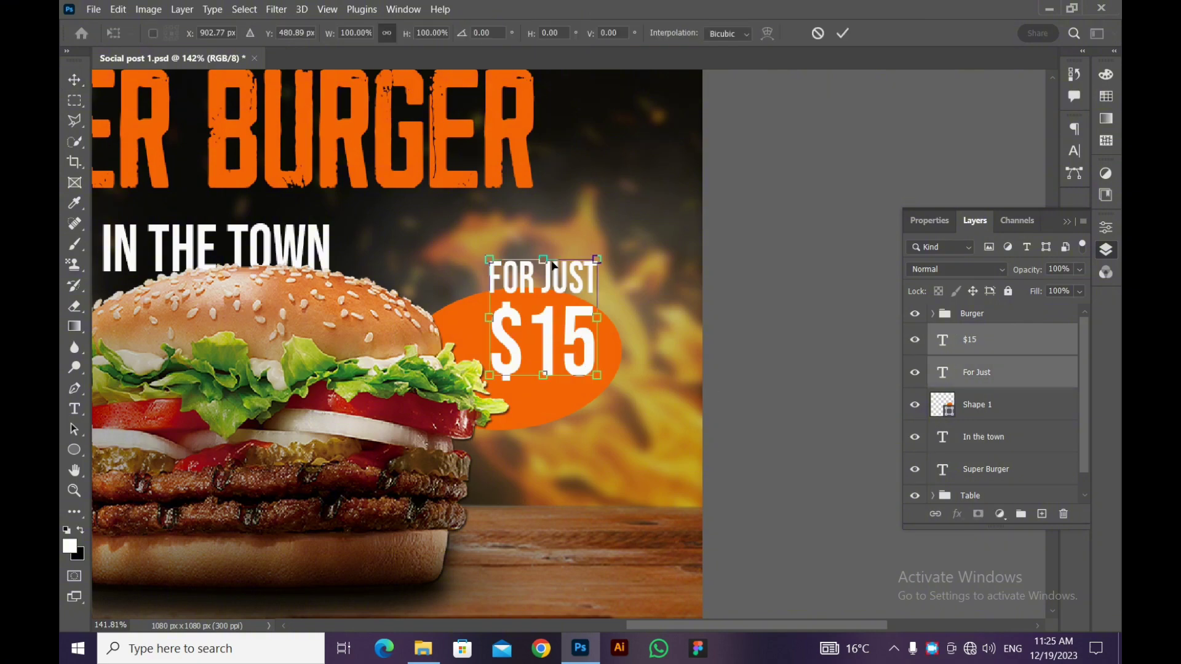
{"action": "key", "text": "ctrl+t"}
{"action": "left_click_drag", "start_coordinate": [523, 345], "coordinate": [538, 351]}
{"action": "key", "text": "Return"}
Reselect both price texts and bring up the Character panel's font list.
{"action": "key", "text": "t"}
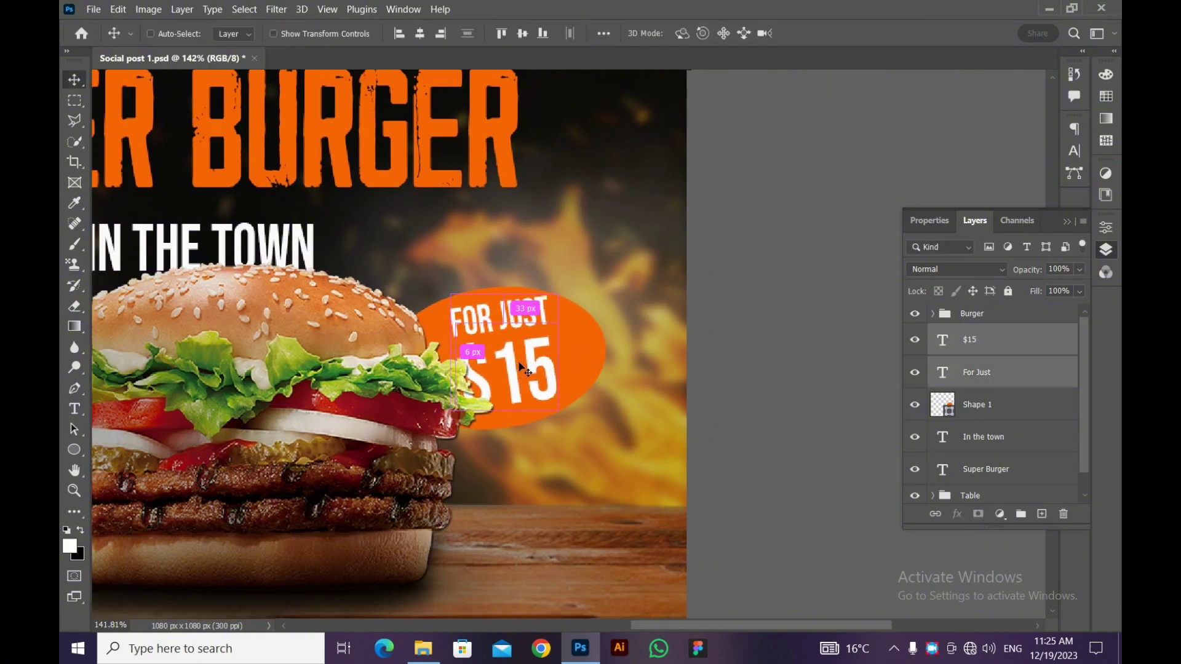
{"action": "left_click", "coordinate": [499, 379]}
{"action": "key", "text": "Escape"}
{"action": "key", "text": "v"}
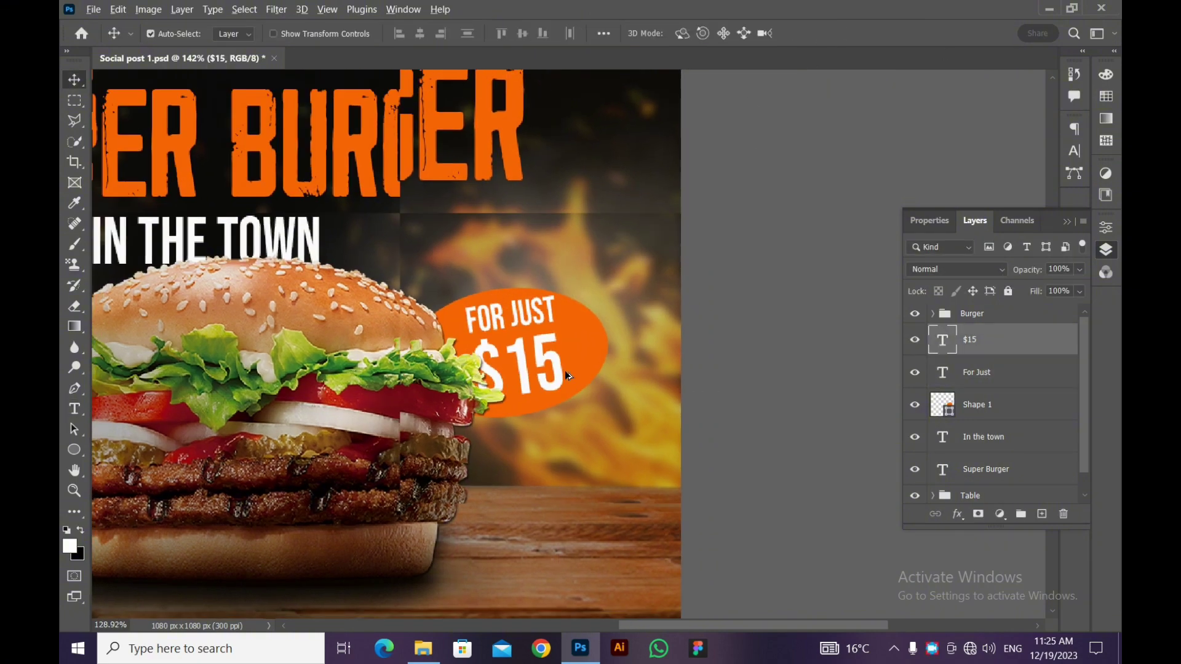
{"action": "left_click", "coordinate": [984, 372], "text": "shift"}
{"action": "left_click", "coordinate": [1074, 150]}
{"action": "left_click", "coordinate": [980, 151]}
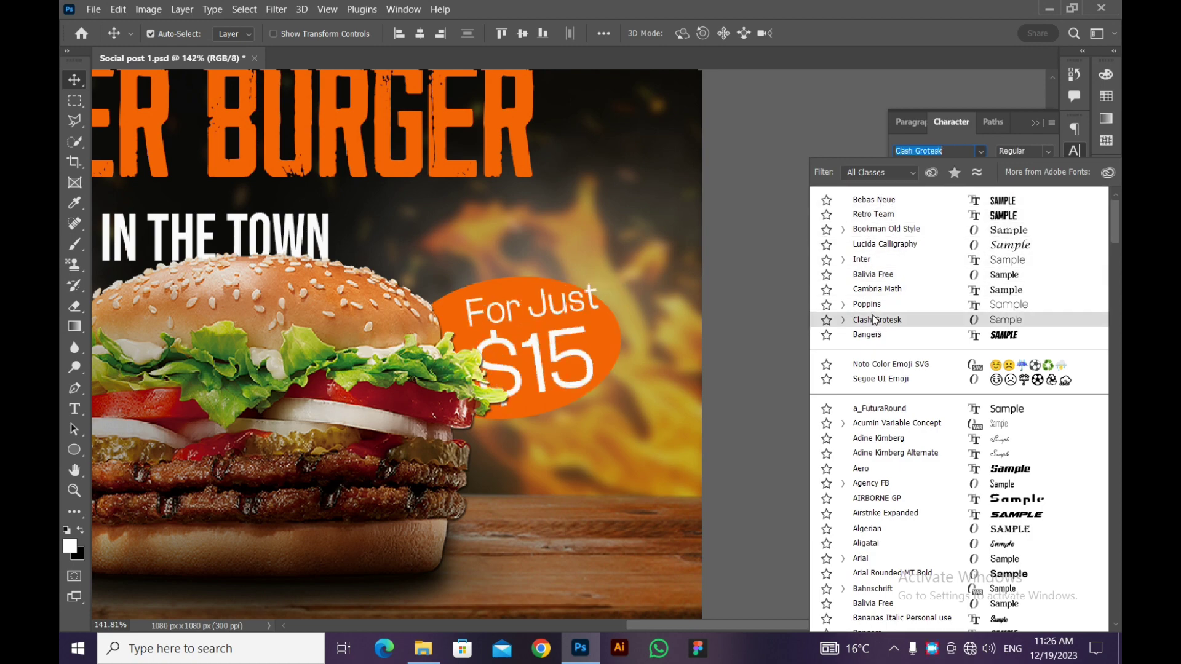
Switch the price text to Poppins Bold and shrink the $15 slightly.
{"action": "left_click", "coordinate": [843, 320]}
{"action": "type", "text": "Montserrat"}
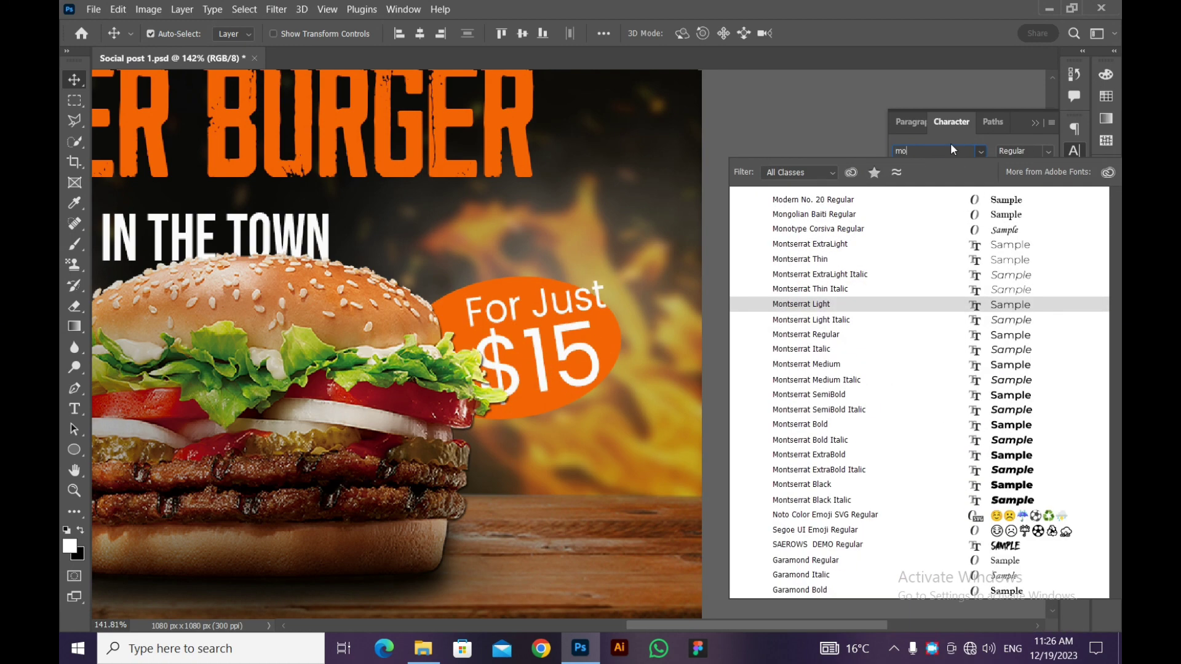
{"action": "type", "text": "Poppins"}
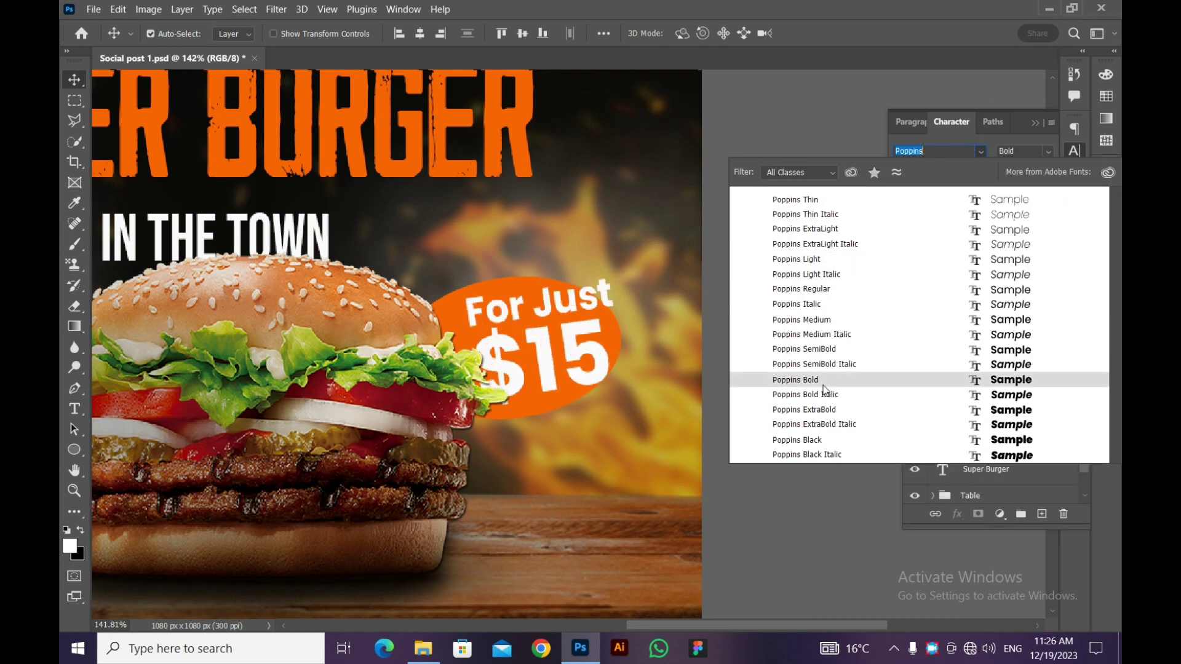
{"action": "left_click", "coordinate": [830, 382]}
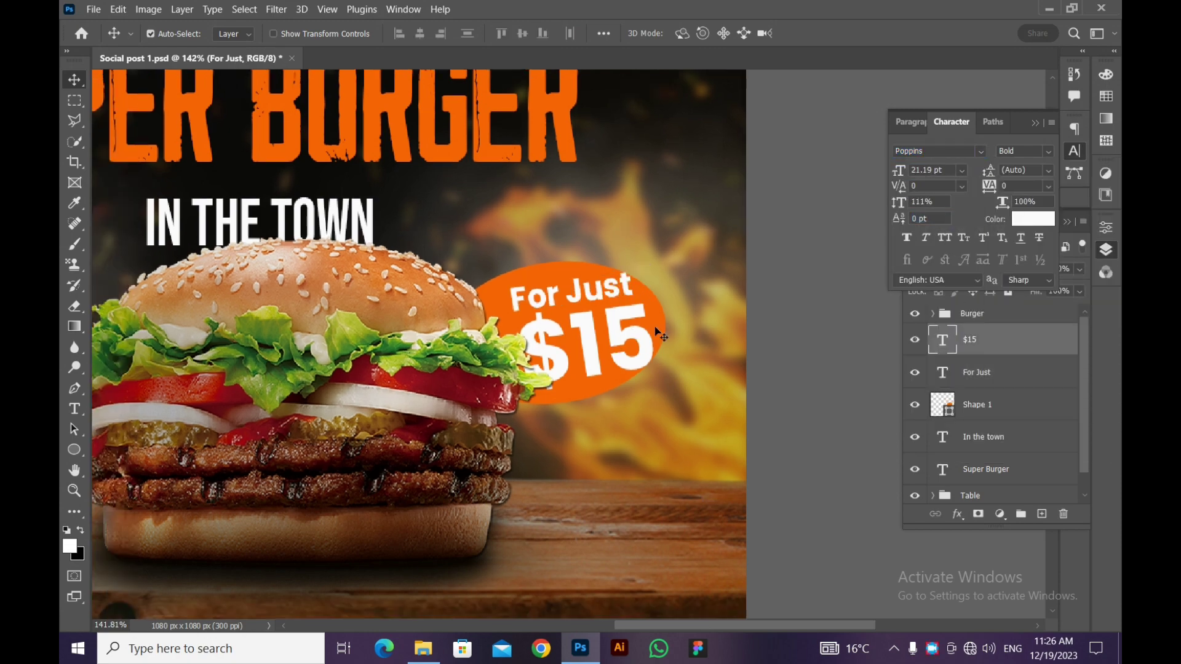
{"action": "left_click_drag", "start_coordinate": [617, 307], "coordinate": [620, 313]}
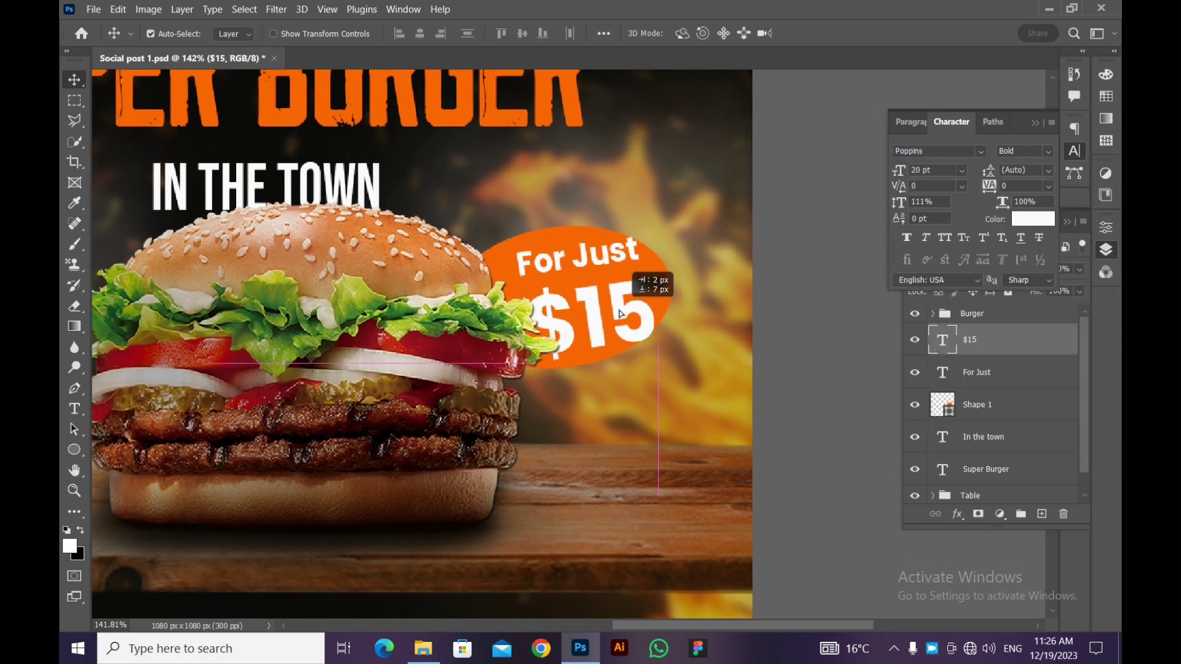
Scale the For Just and $15 texts down a little together.
{"action": "left_click", "coordinate": [603, 265]}
{"action": "scroll", "coordinate": [682, 277], "scroll_direction": "up", "scroll_amount": 3}
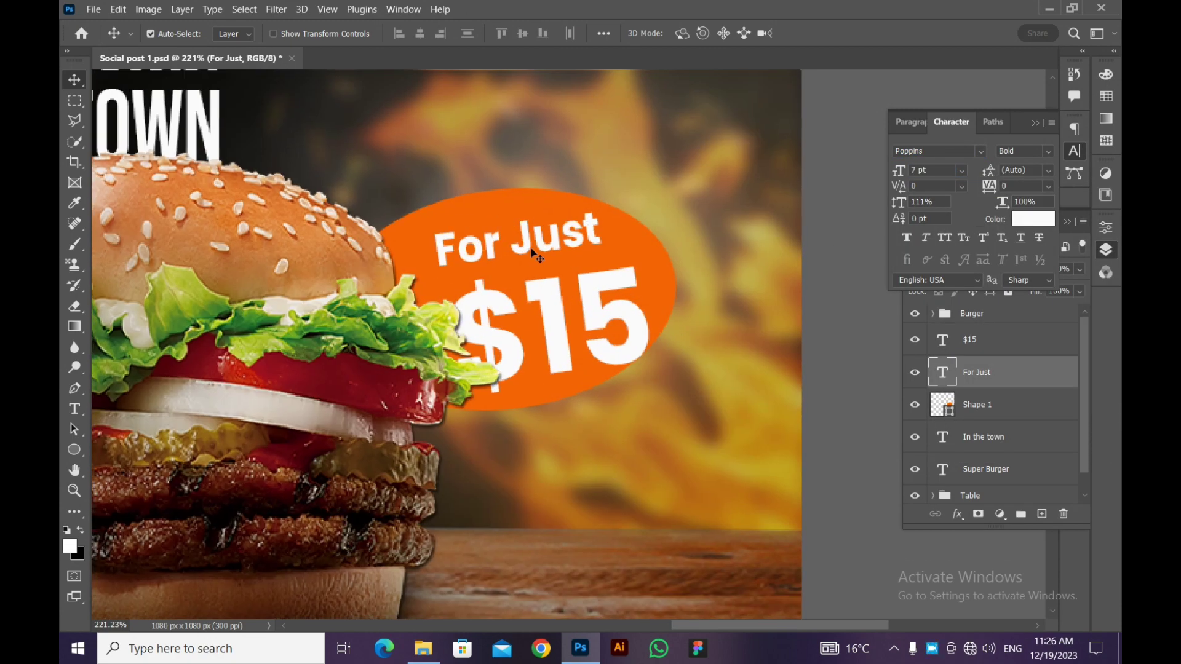
{"action": "left_click", "coordinate": [602, 319], "text": "shift"}
{"action": "key", "text": "ctrl+t"}
{"action": "mouse_move", "coordinate": [649, 300]}
{"action": "left_mouse_down"}
{"action": "mouse_move", "coordinate": [620, 298]}
{"action": "mouse_move", "coordinate": [643, 296]}
{"action": "left_mouse_up"}
{"action": "key", "text": "Return"}
Enlarge, tilt and shift the whole orange price badge with its text.
{"action": "scroll", "coordinate": [622, 357], "scroll_direction": "down", "scroll_amount": 3}
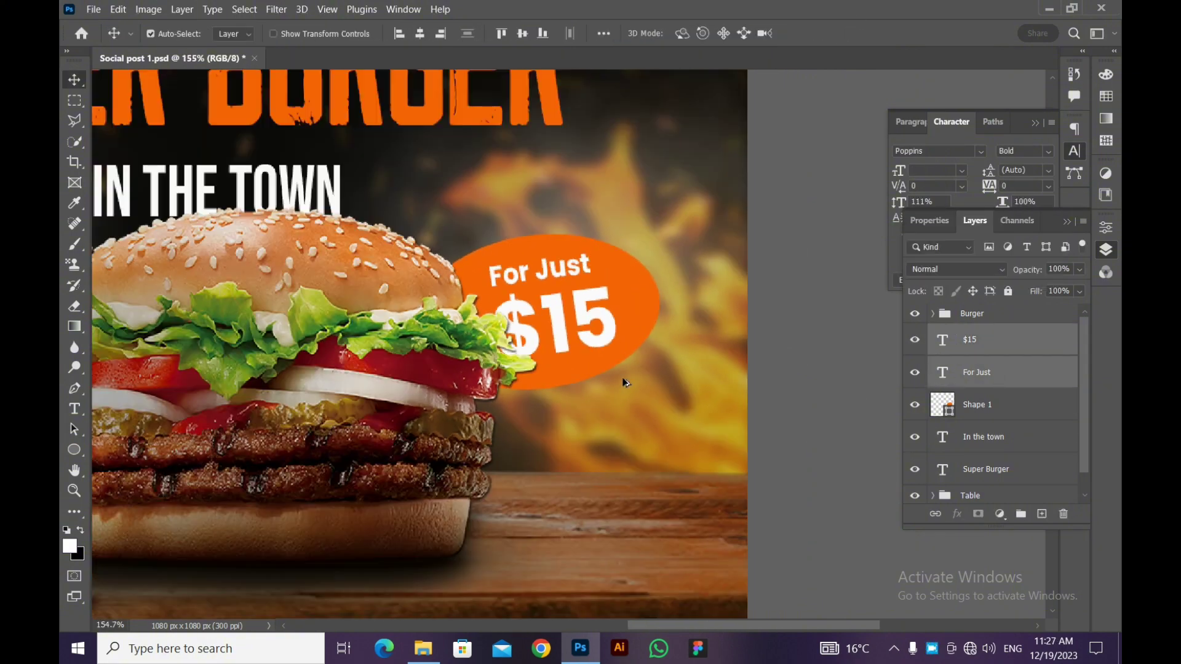
{"action": "key", "text": "ctrl+t"}
{"action": "left_click_drag", "start_coordinate": [673, 335], "coordinate": [703, 324]}
{"action": "mouse_move", "coordinate": [609, 332]}
{"action": "left_mouse_down"}
{"action": "mouse_move", "coordinate": [707, 285]}
{"action": "mouse_move", "coordinate": [677, 293]}
{"action": "left_mouse_up"}
{"action": "key", "text": "Return"}
Change the price text font to Clash Grotesk Semibold.
{"action": "scroll", "coordinate": [655, 348], "scroll_direction": "down", "scroll_amount": 3}
{"action": "scroll", "coordinate": [761, 352], "scroll_direction": "down", "scroll_amount": 1}
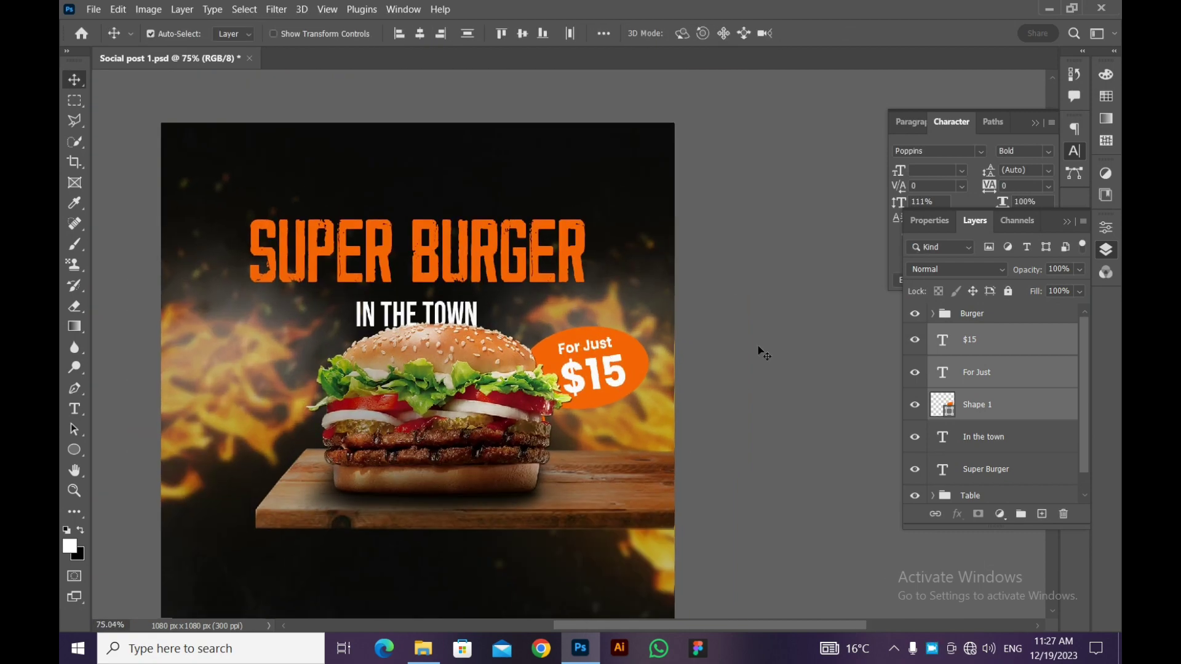
{"action": "left_click", "coordinate": [980, 151]}
{"action": "left_click", "coordinate": [763, 320]}
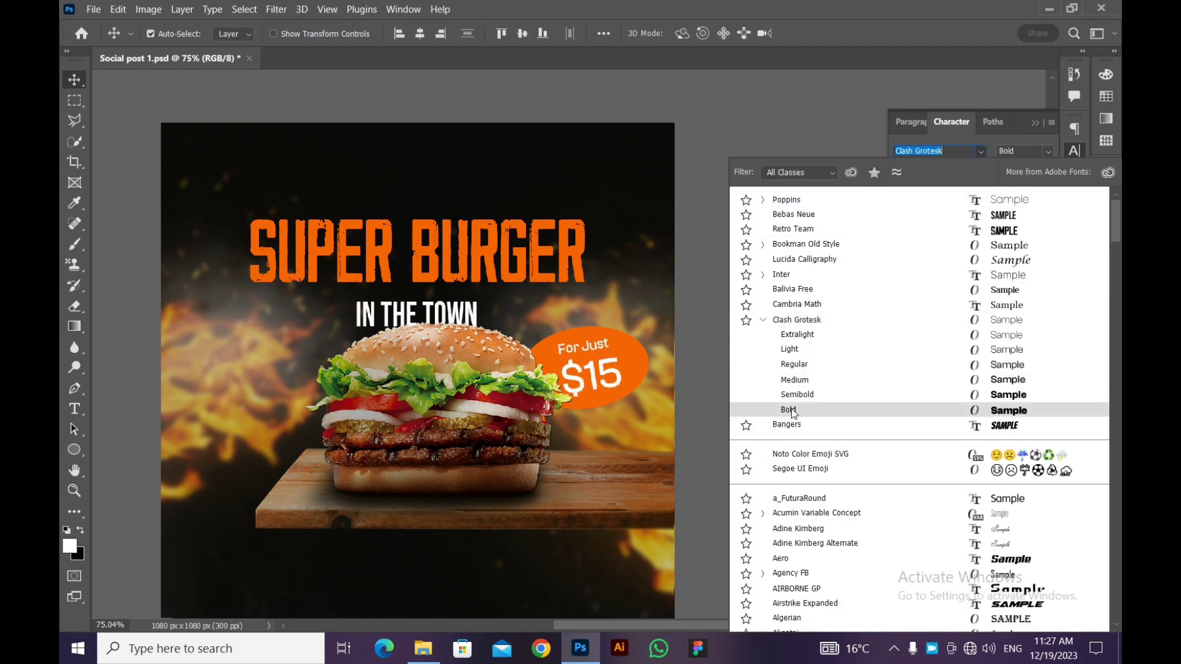
{"action": "left_click", "coordinate": [797, 394]}
{"action": "scroll", "coordinate": [418, 368], "scroll_direction": "down", "scroll_amount": 2}
Save, then set the price text to Bebas Neue with letter spacing 25.
{"action": "key", "text": "ctrl+s"}
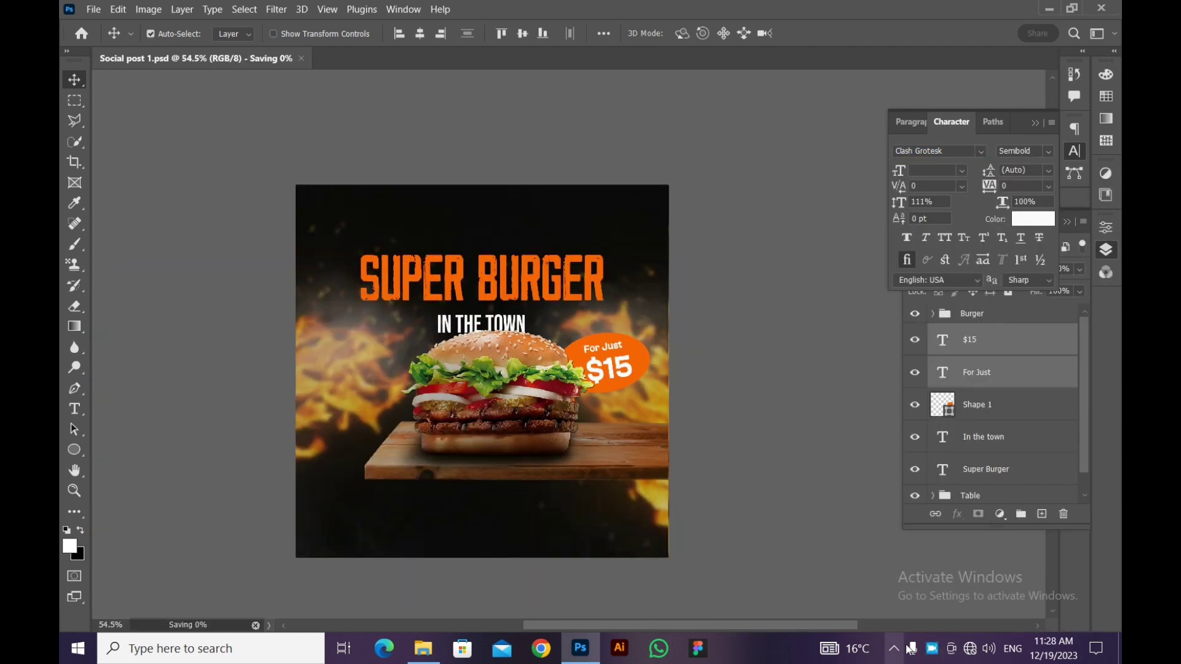
{"action": "left_click", "coordinate": [932, 649]}
{"action": "left_click", "coordinate": [1074, 151]}
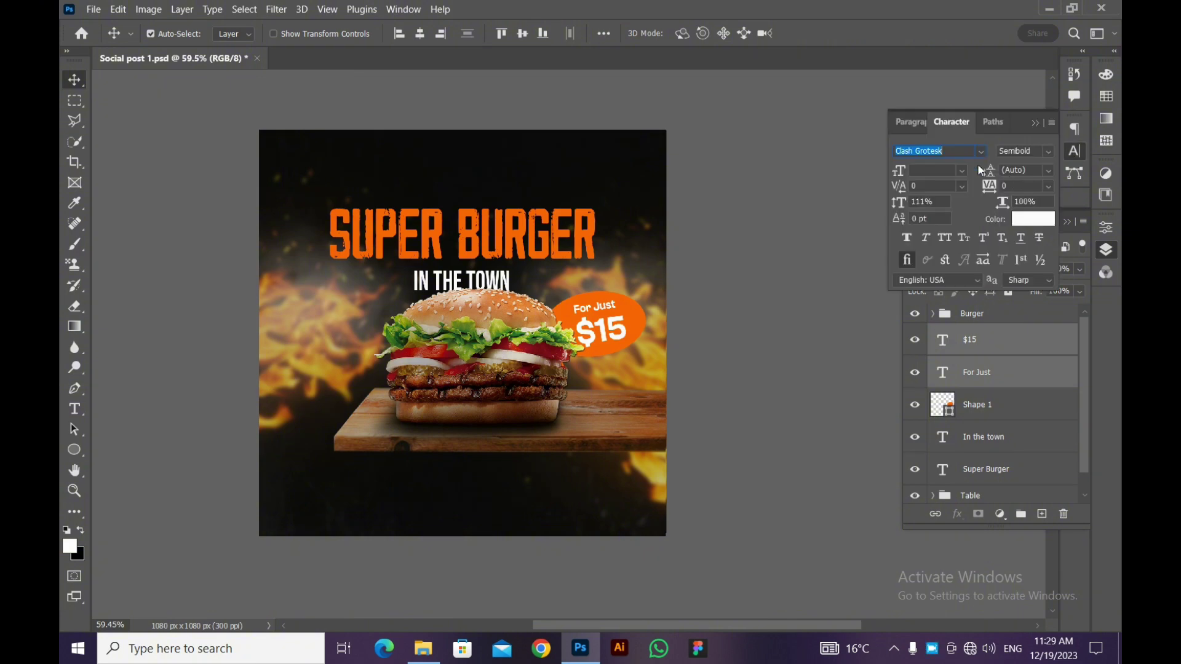
{"action": "left_click", "coordinate": [980, 150]}
{"action": "left_click", "coordinate": [794, 229]}
{"action": "scroll", "coordinate": [600, 335], "scroll_direction": "up", "scroll_amount": 3}
{"action": "left_click", "coordinate": [1047, 186]}
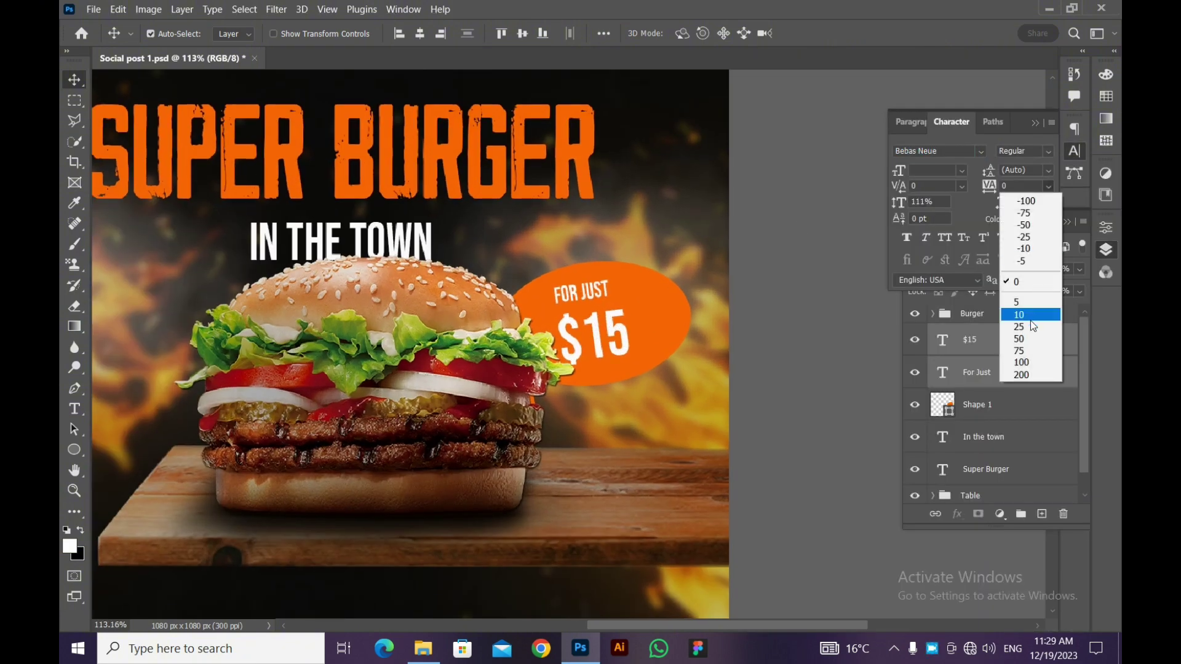
{"action": "left_click", "coordinate": [1030, 320]}
{"action": "scroll", "coordinate": [605, 335], "scroll_direction": "down", "scroll_amount": 1}
{"action": "scroll", "coordinate": [705, 322], "scroll_direction": "up", "scroll_amount": 3}
Reposition the orange ellipse under the price texts.
{"action": "left_click", "coordinate": [646, 319], "text": "shift"}
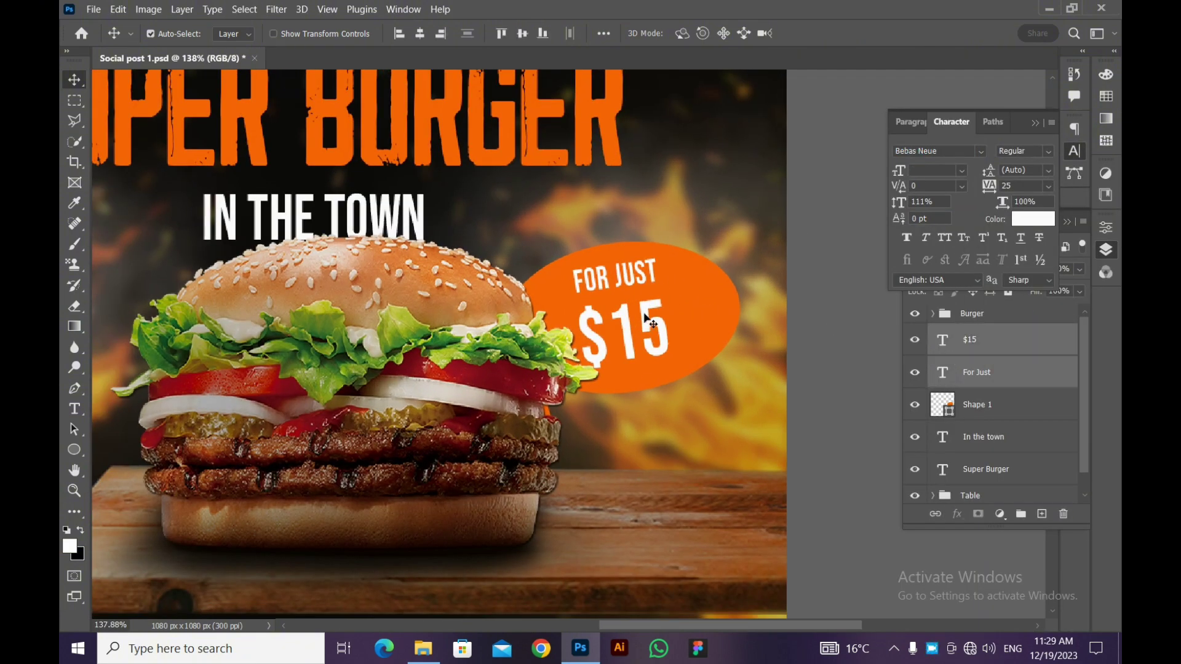
{"action": "left_click_drag", "start_coordinate": [703, 321], "coordinate": [680, 311]}
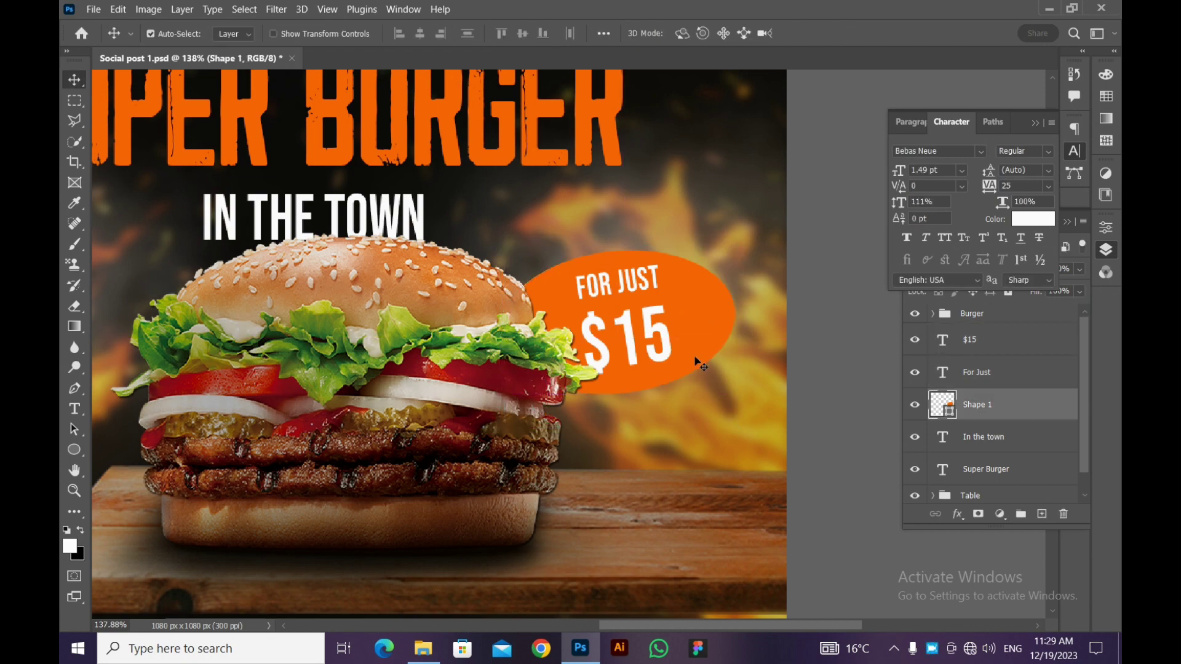
{"action": "scroll", "coordinate": [682, 366], "scroll_direction": "down", "scroll_amount": 5}
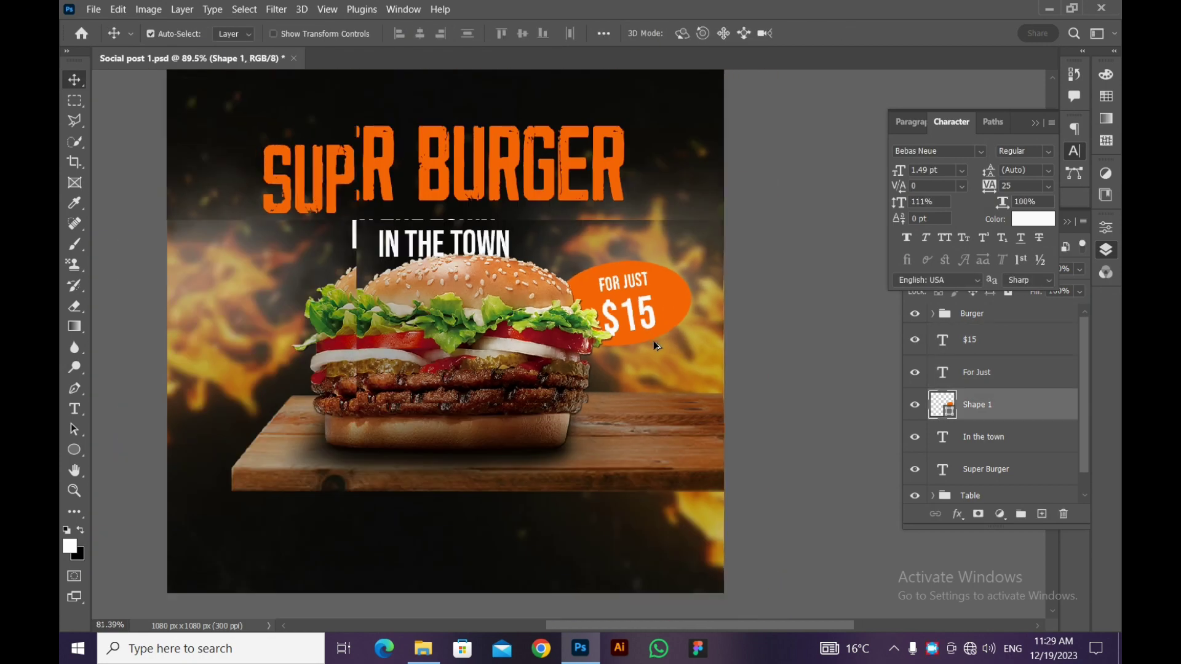
{"action": "left_click_drag", "start_coordinate": [687, 373], "coordinate": [692, 378]}
{"action": "scroll", "coordinate": [676, 373], "scroll_direction": "down", "scroll_amount": 1}
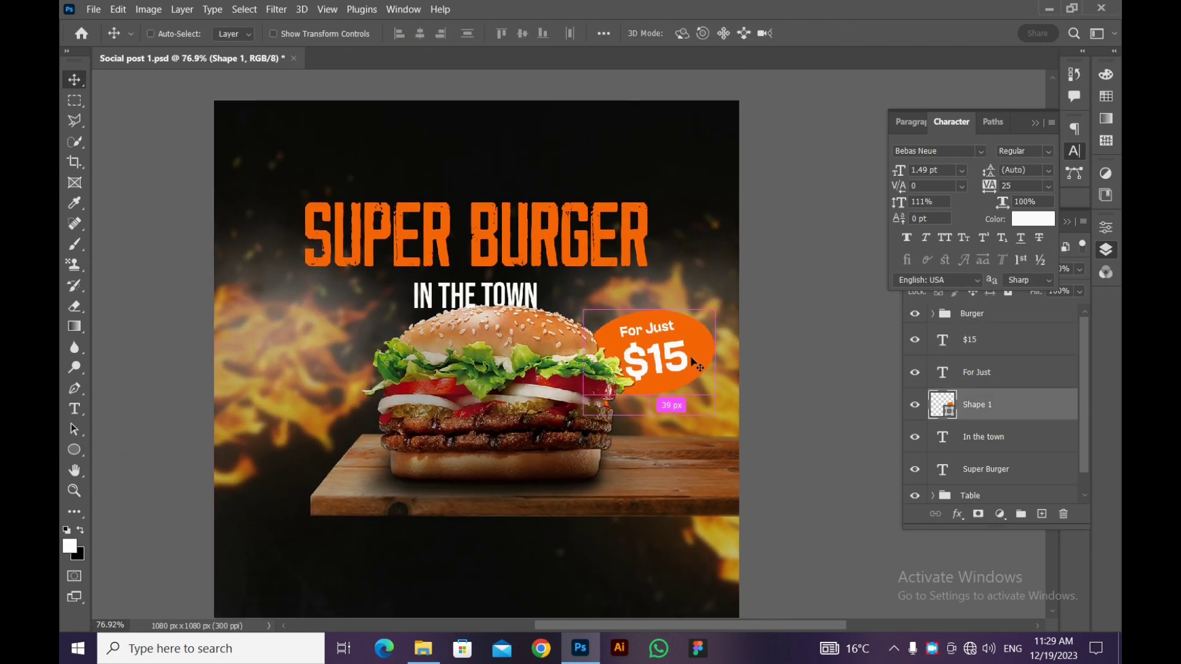
{"action": "key", "text": "ctrl+t"}
{"action": "key", "text": "Return"}
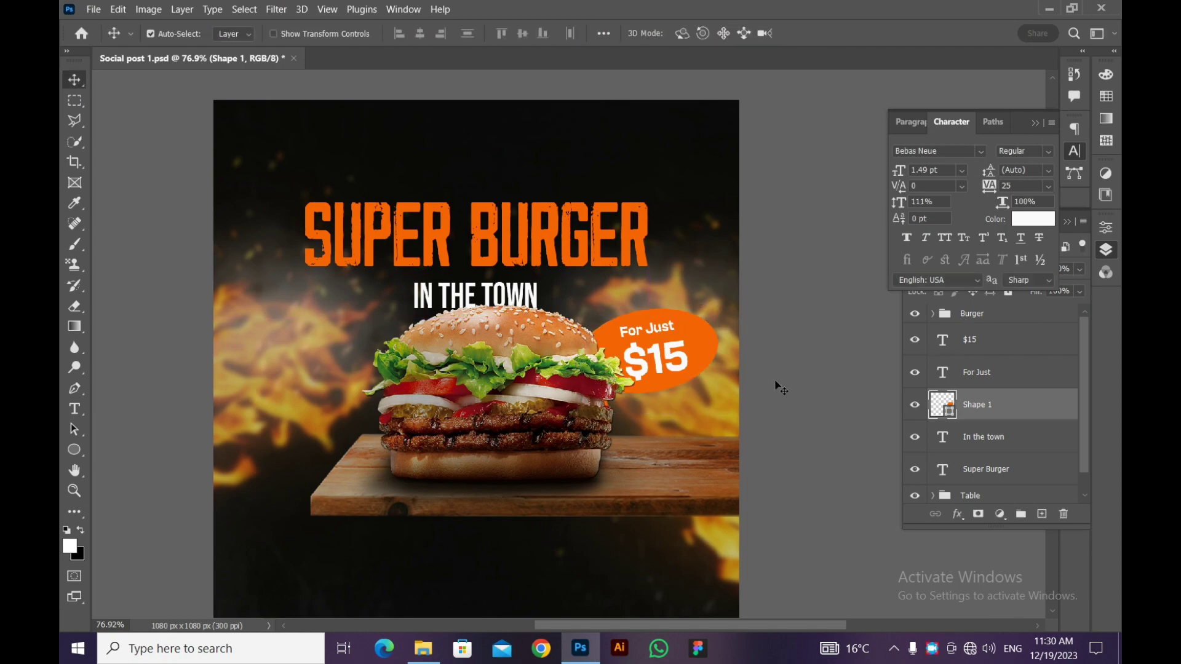
{"action": "scroll", "coordinate": [774, 385], "scroll_direction": "down", "scroll_amount": 3}
{"action": "scroll", "coordinate": [561, 403], "scroll_direction": "up", "scroll_amount": 5}
{"action": "scroll", "coordinate": [637, 365], "scroll_direction": "up", "scroll_amount": 3}
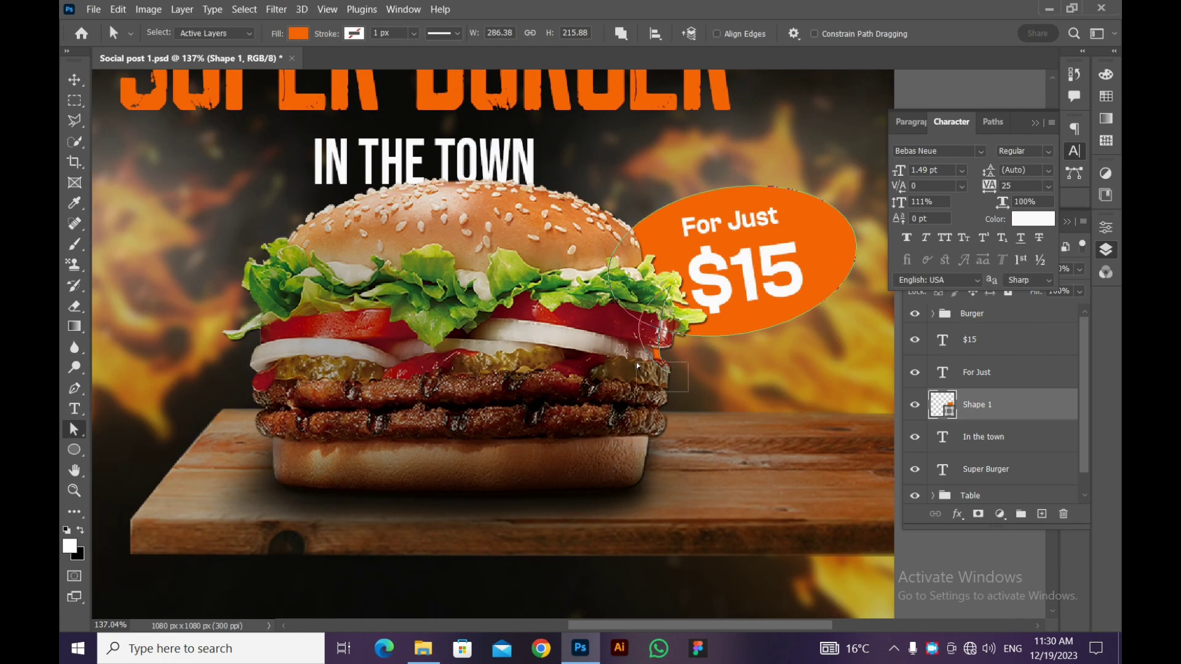
Select all price badge layers and rotate the badge together.
{"action": "key", "text": "v"}
{"action": "scroll", "coordinate": [672, 289], "scroll_direction": "down", "scroll_amount": 5}
{"action": "scroll", "coordinate": [615, 307], "scroll_direction": "up", "scroll_amount": 4}
{"action": "scroll", "coordinate": [615, 307], "scroll_direction": "down", "scroll_amount": 3}
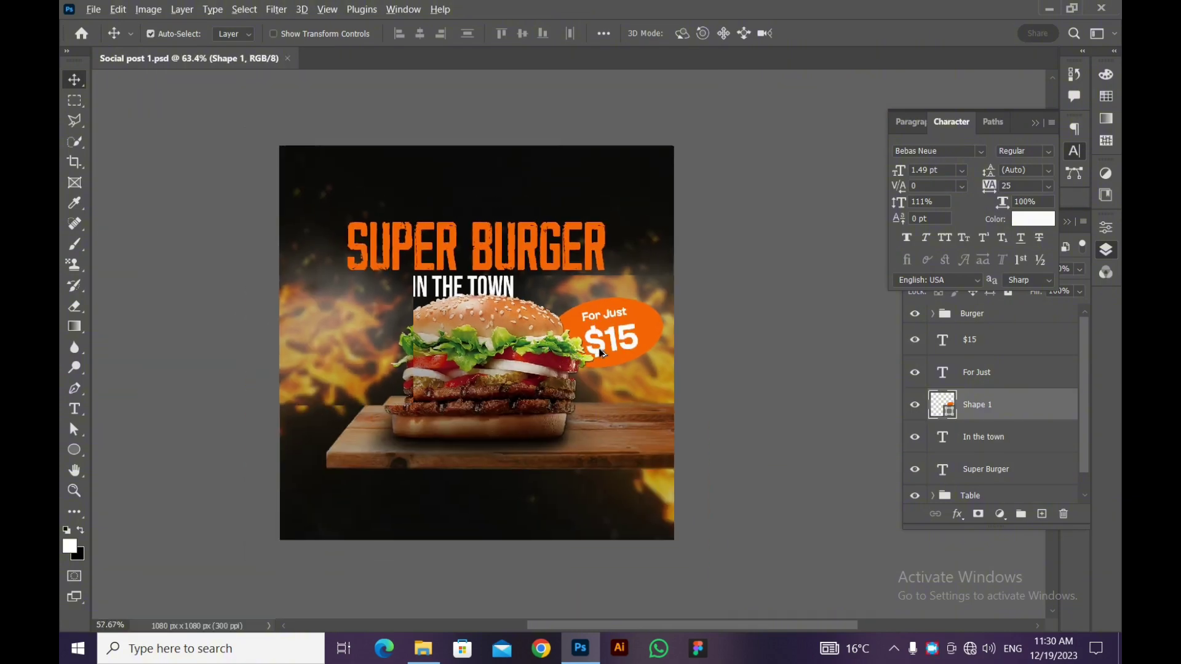
{"action": "scroll", "coordinate": [615, 308], "scroll_direction": "up", "scroll_amount": 1}
{"action": "left_click", "coordinate": [977, 372]}
{"action": "left_click", "coordinate": [598, 340]}
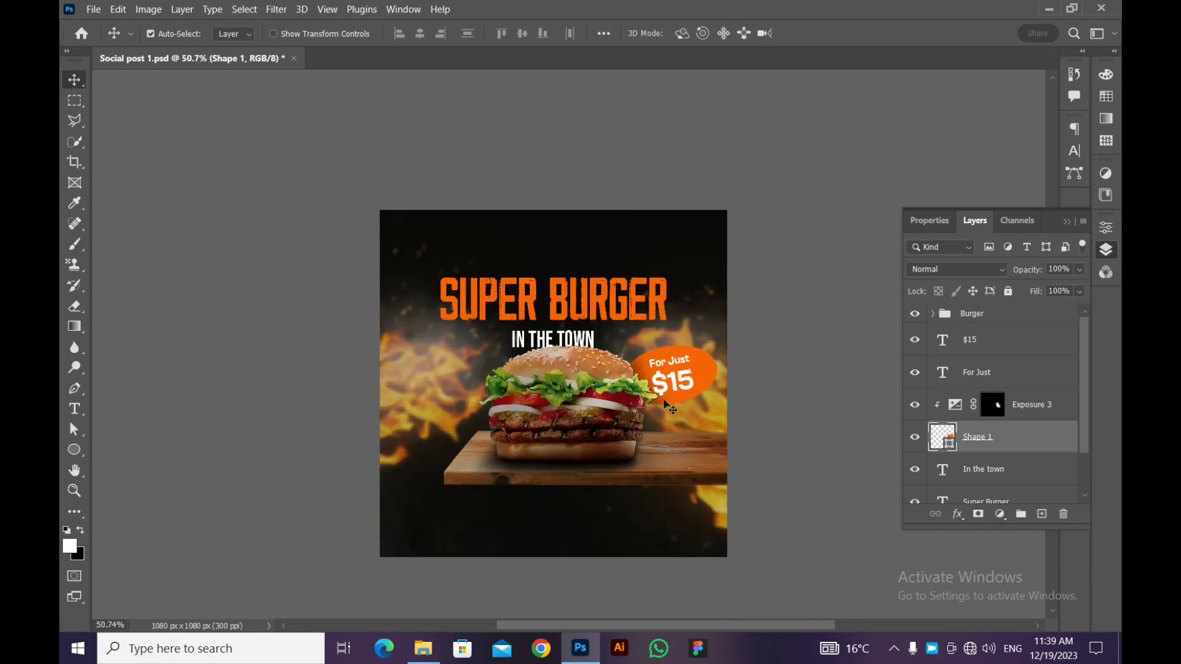
{"action": "left_click", "coordinate": [944, 353], "text": "shift"}
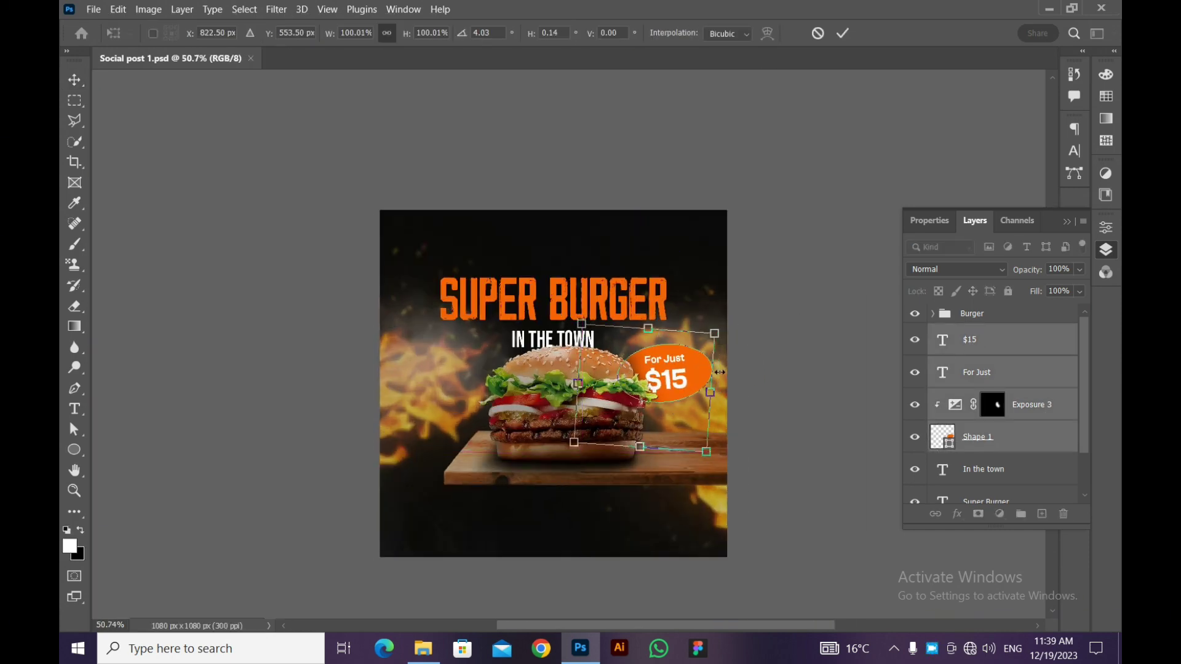
{"action": "key", "text": "Return"}
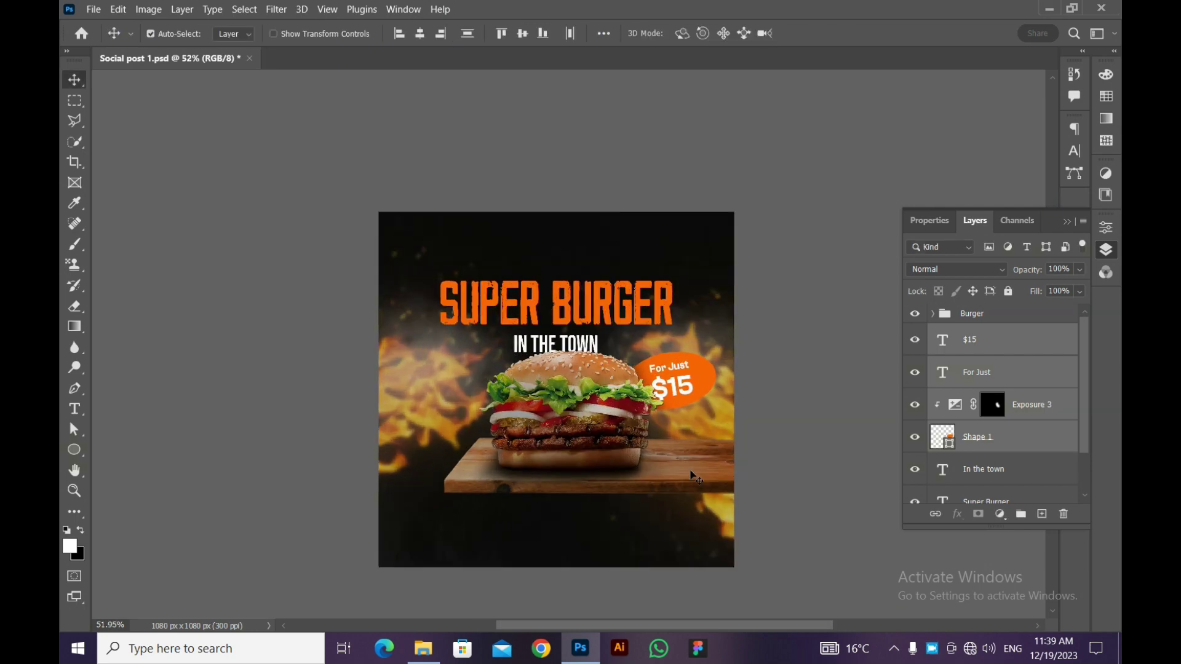
{"action": "scroll", "coordinate": [506, 405], "scroll_direction": "down", "scroll_amount": 2}
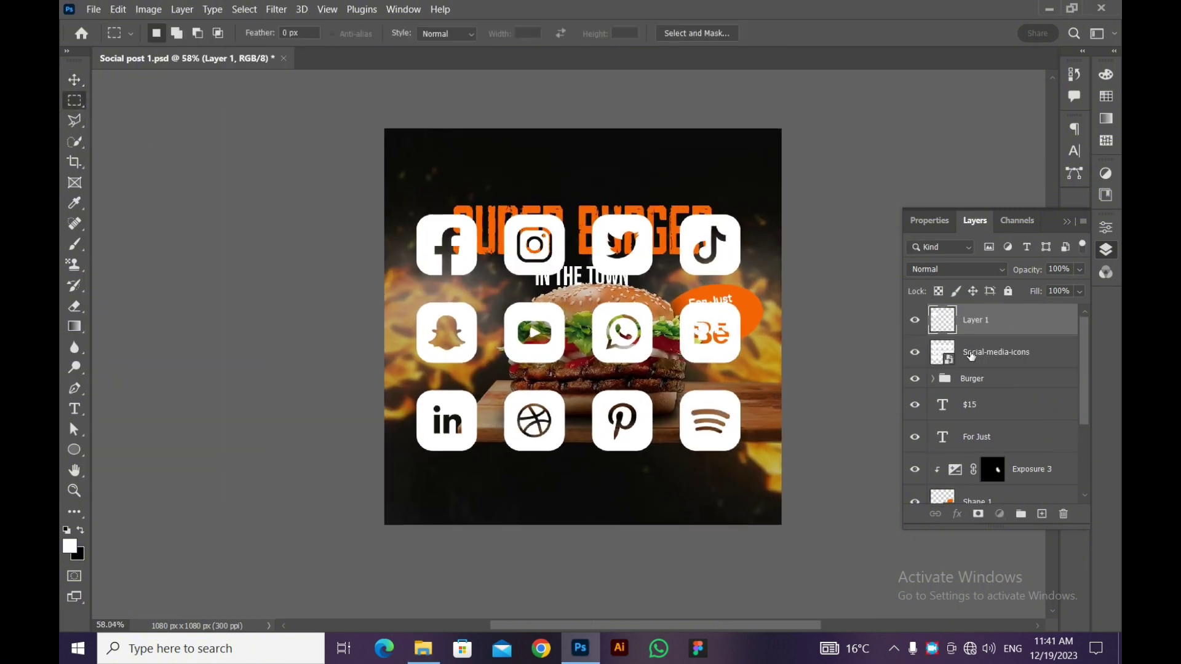
Cut the WhatsApp icon from the social media sheet, place it, and save.
{"action": "left_click", "coordinate": [970, 355]}
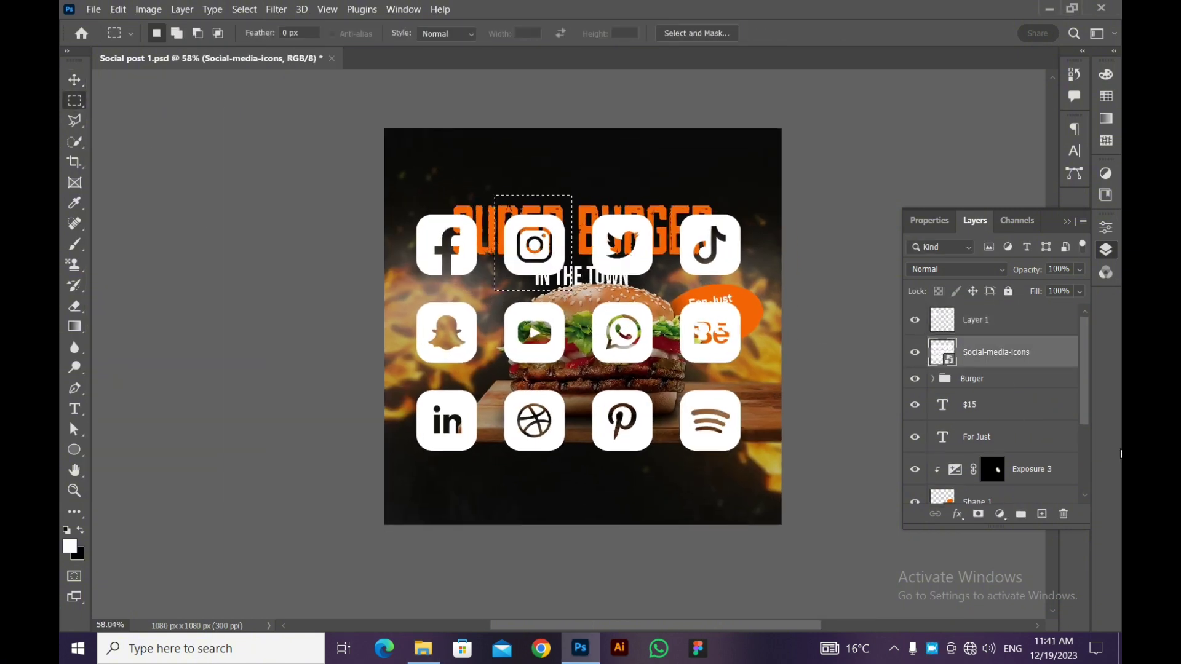
{"action": "left_click_drag", "start_coordinate": [588, 298], "coordinate": [664, 380]}
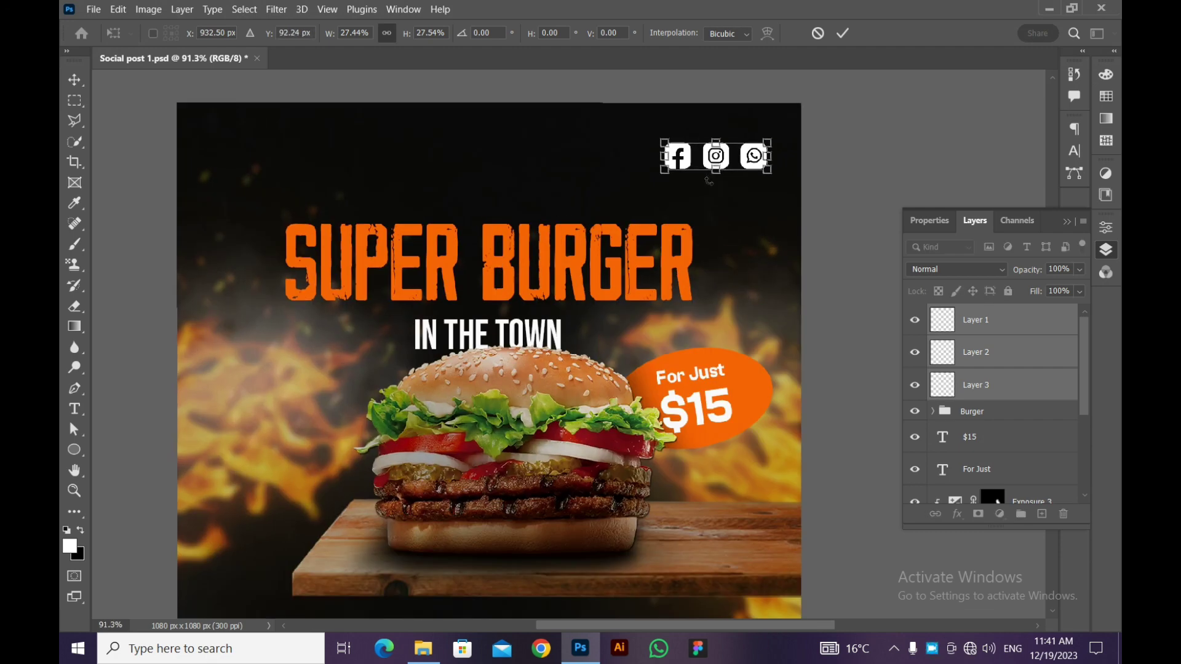
{"action": "key", "text": "Return"}
{"action": "key", "text": "ctrl+s"}
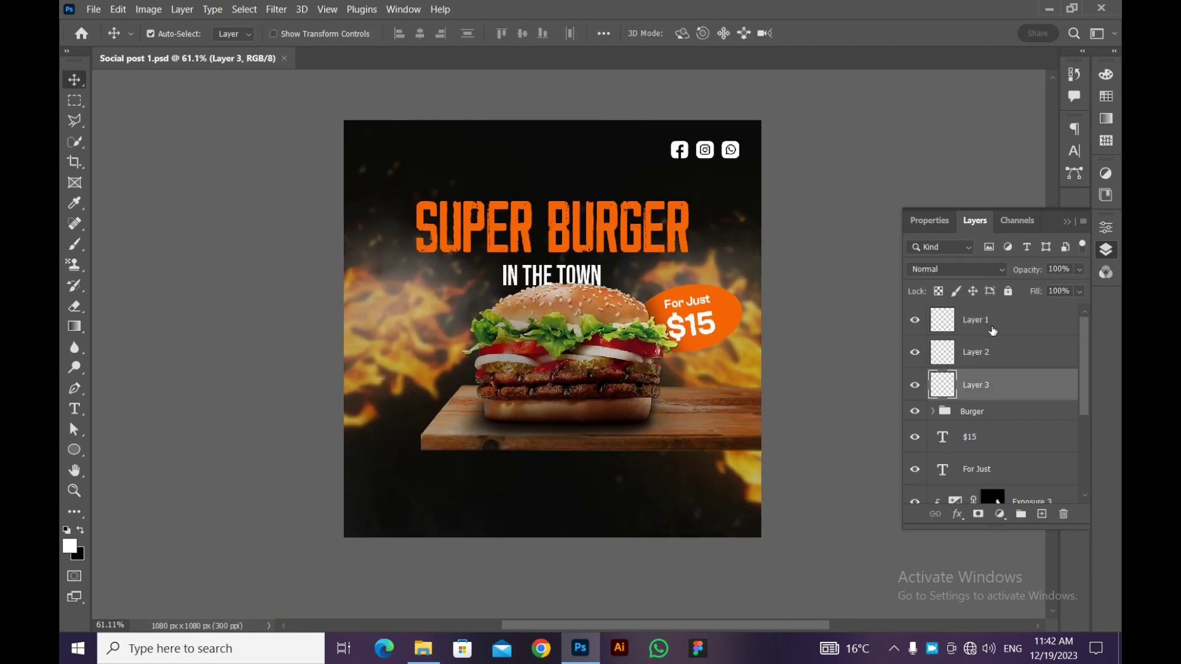
Group the Facebook, Instagram and WhatsApp icon layers together.
{"action": "left_click", "coordinate": [993, 331], "text": "shift"}
{"action": "left_click", "coordinate": [1020, 514], "text": "alt"}
{"action": "type", "text": "So"}
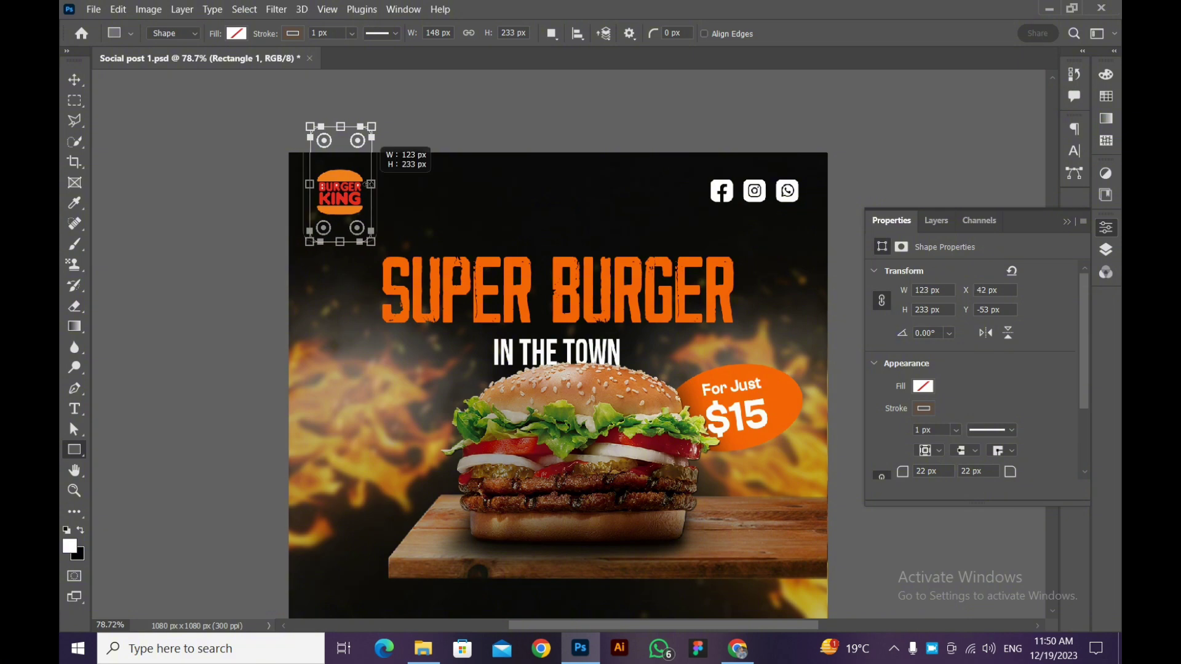
Shorten the white card behind the Burger King logo.
{"action": "left_click", "coordinate": [923, 386]}
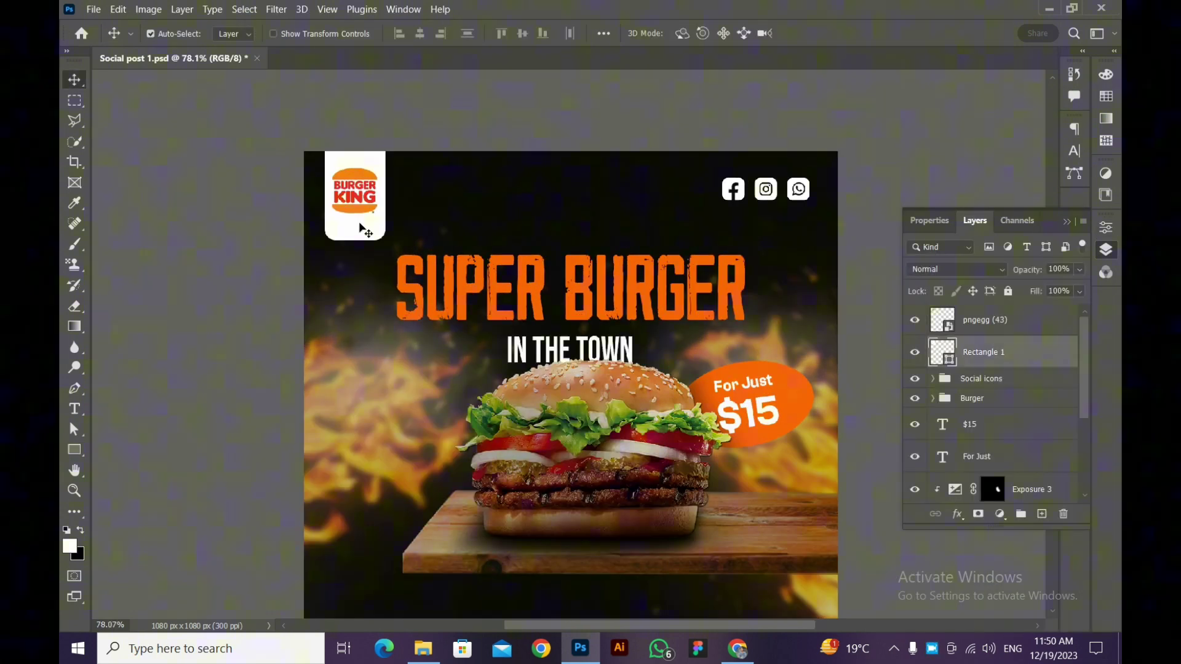
{"action": "key", "text": "ctrl+t"}
{"action": "left_click_drag", "start_coordinate": [355, 125], "coordinate": [354, 133]}
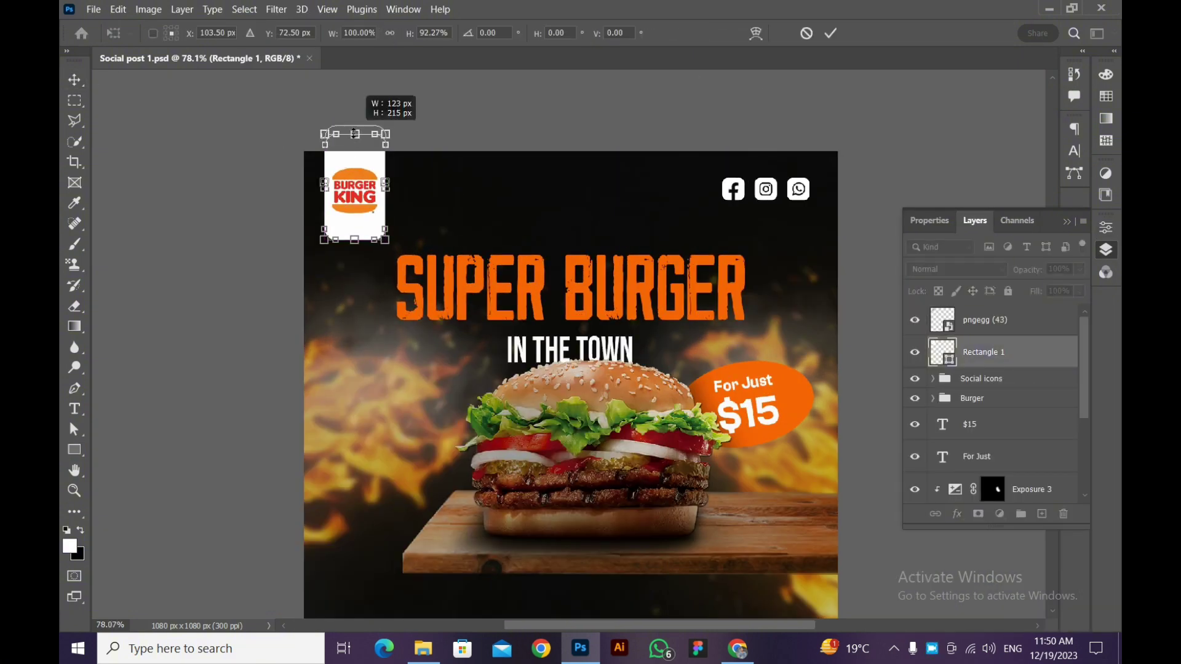
{"action": "scroll", "coordinate": [354, 224], "scroll_direction": "up", "scroll_amount": 2}
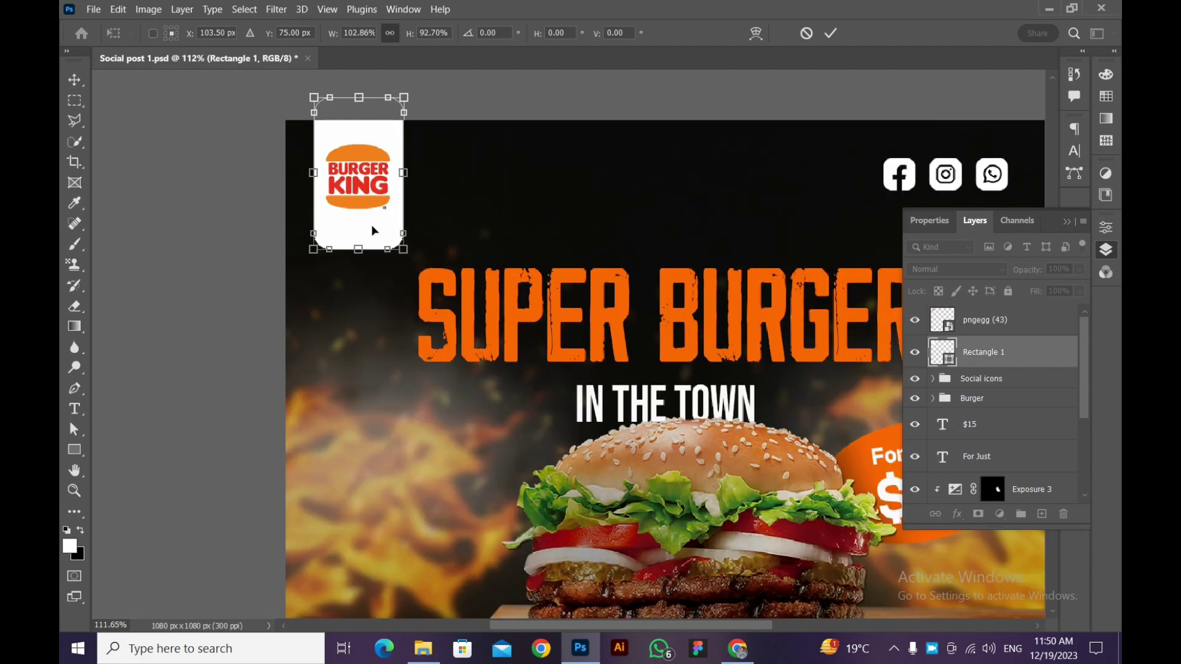
{"action": "scroll", "coordinate": [411, 246], "scroll_direction": "down", "scroll_amount": 3}
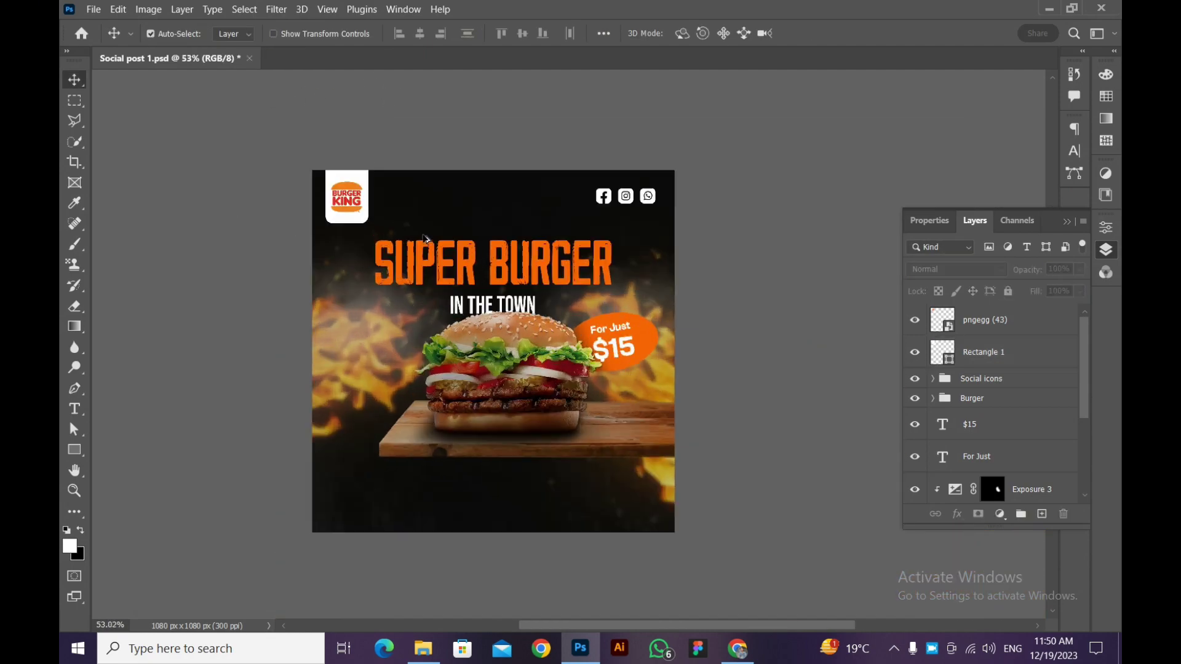
{"action": "scroll", "coordinate": [410, 246], "scroll_direction": "down", "scroll_amount": 2}
{"action": "scroll", "coordinate": [405, 237], "scroll_direction": "up", "scroll_amount": 5}
{"action": "scroll", "coordinate": [403, 228], "scroll_direction": "up", "scroll_amount": 3}
{"action": "key", "text": "ctrl+t"}
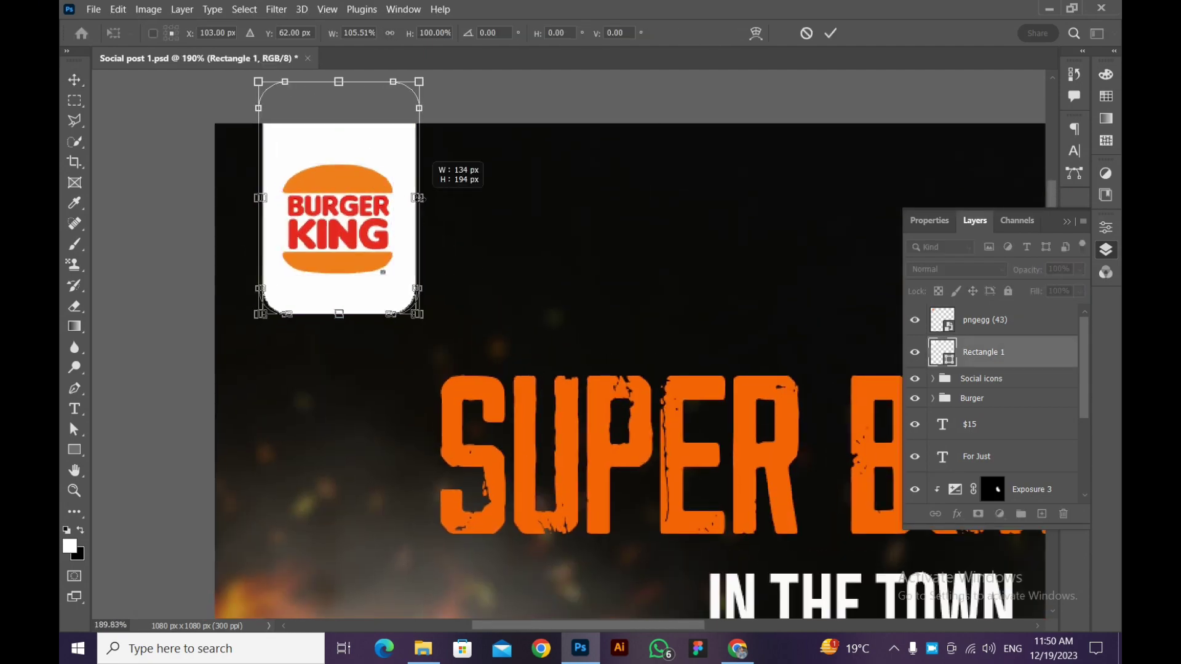
{"action": "key", "text": "Return"}
{"action": "scroll", "coordinate": [292, 255], "scroll_direction": "down", "scroll_amount": 5}
{"action": "scroll", "coordinate": [292, 255], "scroll_direction": "up", "scroll_amount": 3}
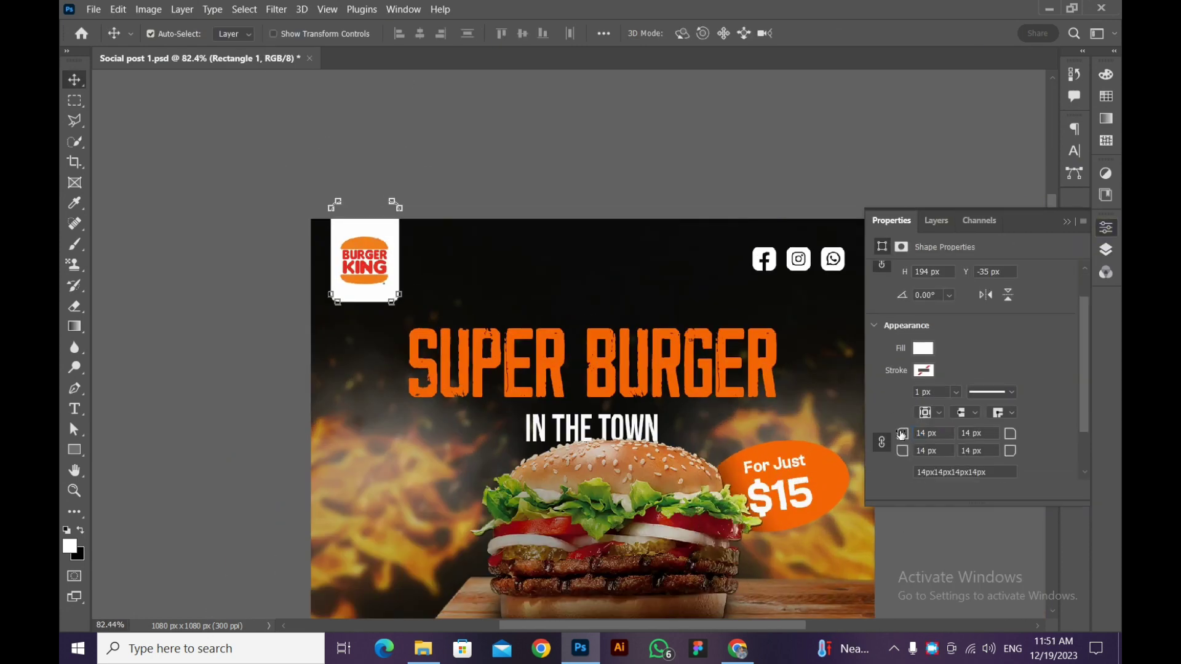
Group the logo and its white card into a group named Logo.
{"action": "key", "text": "F7"}
{"action": "scroll", "coordinate": [680, 158], "scroll_direction": "down", "scroll_amount": 3}
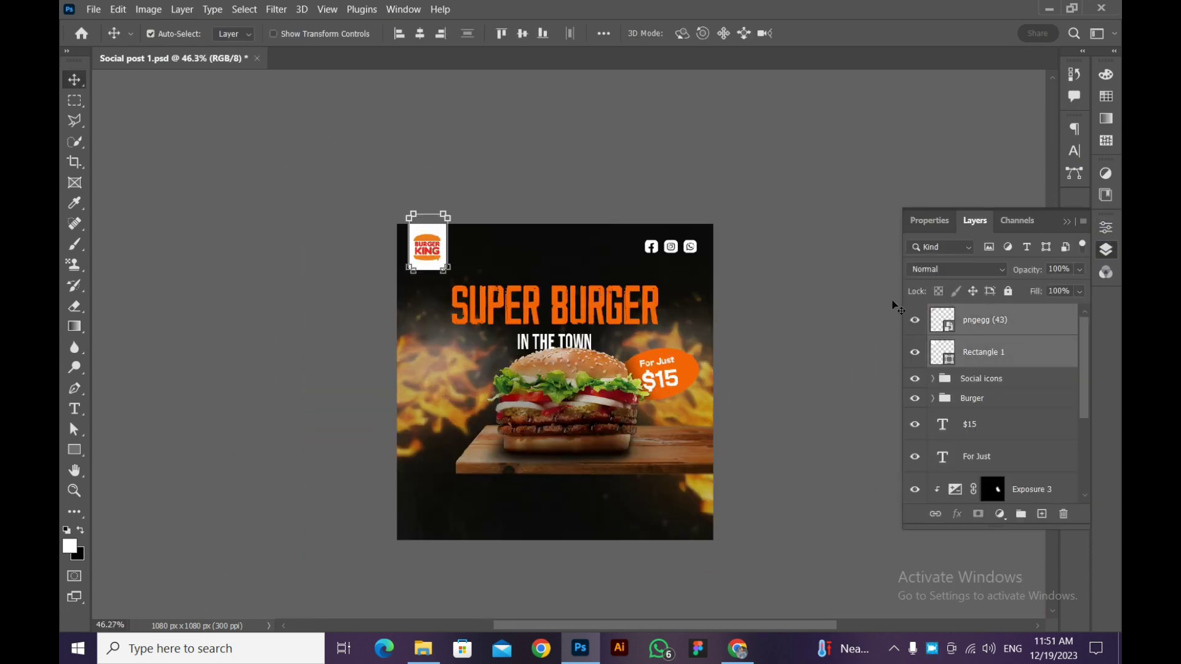
{"action": "scroll", "coordinate": [695, 359], "scroll_direction": "up", "scroll_amount": 1}
{"action": "right_click", "coordinate": [996, 336]}
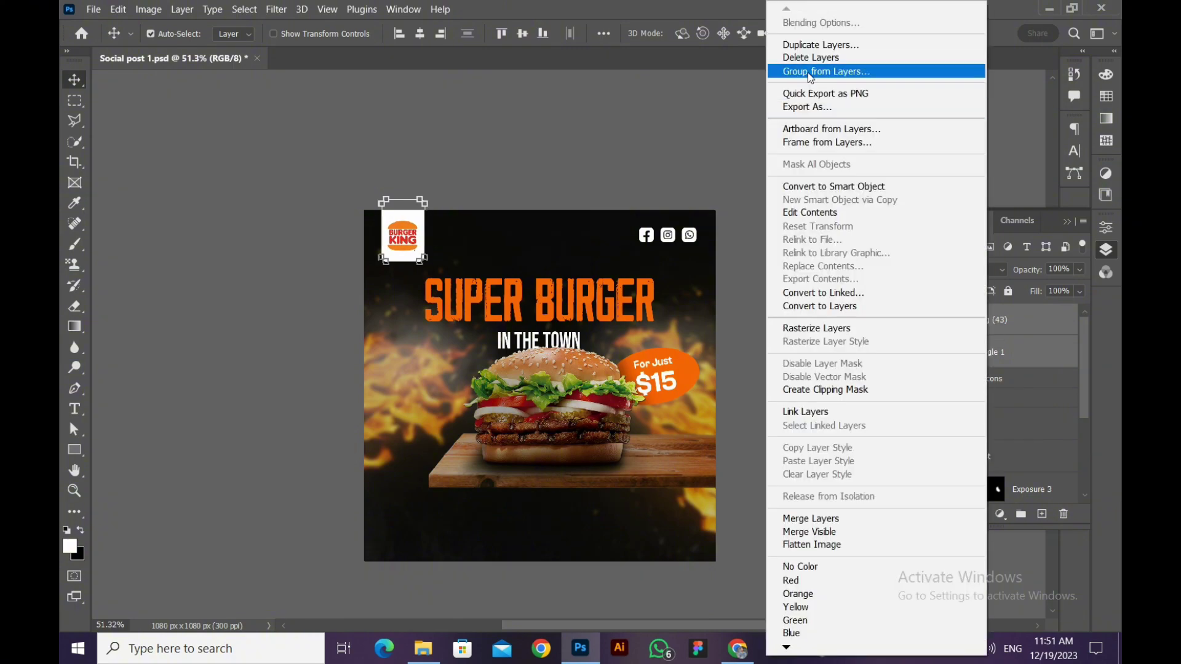
{"action": "left_click", "coordinate": [806, 72]}
{"action": "type", "text": "Logo"}
{"action": "key", "text": "Return"}
{"action": "scroll", "coordinate": [541, 381], "scroll_direction": "up", "scroll_amount": 1}
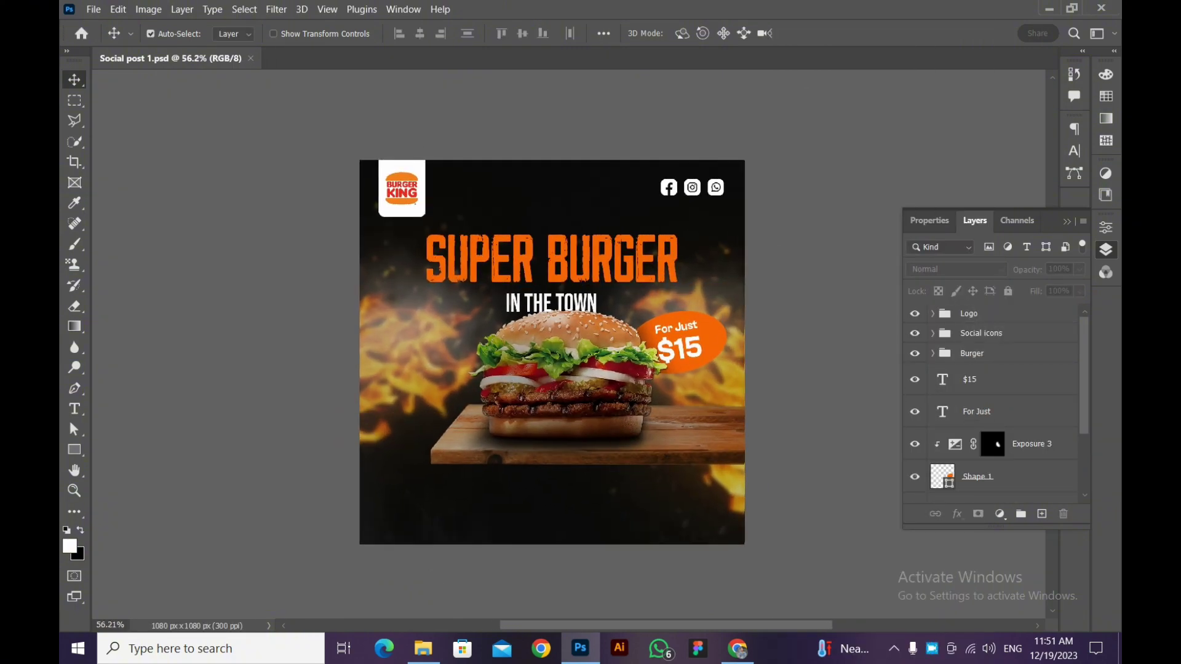
{"action": "left_click", "coordinate": [423, 648]}
Place the telephone icon from the icons folder at the poster's bottom-left.
{"action": "left_click", "coordinate": [154, 392]}
{"action": "double_click", "coordinate": [264, 253]}
{"action": "mouse_move", "coordinate": [413, 361]}
{"action": "left_mouse_down"}
{"action": "mouse_move", "coordinate": [527, 431]}
{"action": "mouse_move", "coordinate": [400, 405]}
{"action": "left_mouse_up"}
{"action": "scroll", "coordinate": [429, 415], "scroll_direction": "up", "scroll_amount": 3}
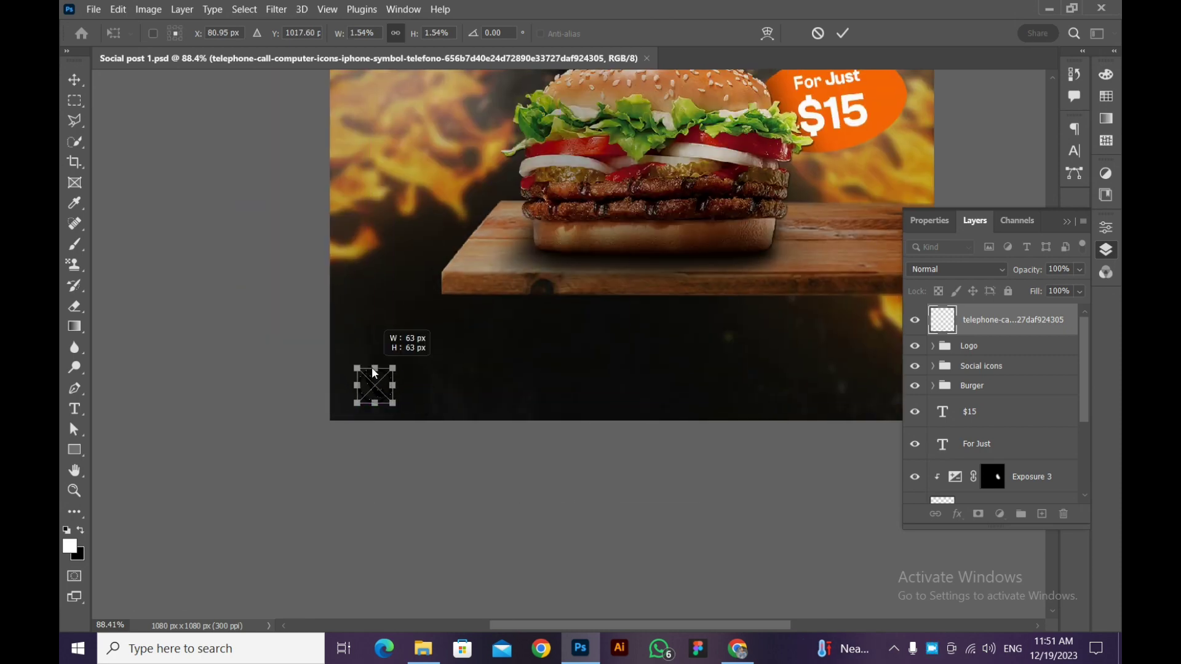
{"action": "key", "text": "Return"}
{"action": "scroll", "coordinate": [653, 377], "scroll_direction": "down", "scroll_amount": 2}
Give the phone icon an orange Color Overlay effect.
{"action": "left_click", "coordinate": [957, 513]}
{"action": "left_click", "coordinate": [949, 438]}
{"action": "left_click", "coordinate": [879, 253]}
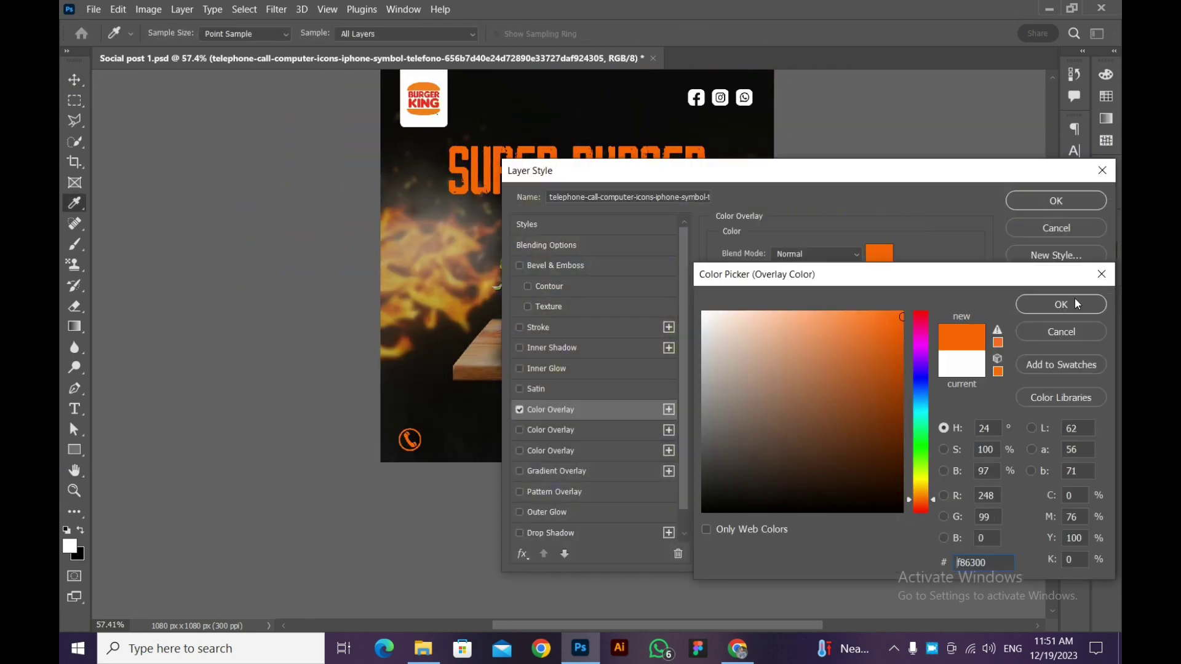
{"action": "left_click", "coordinate": [1075, 299]}
{"action": "left_click", "coordinate": [1055, 201]}
{"action": "scroll", "coordinate": [535, 273], "scroll_direction": "up", "scroll_amount": 2}
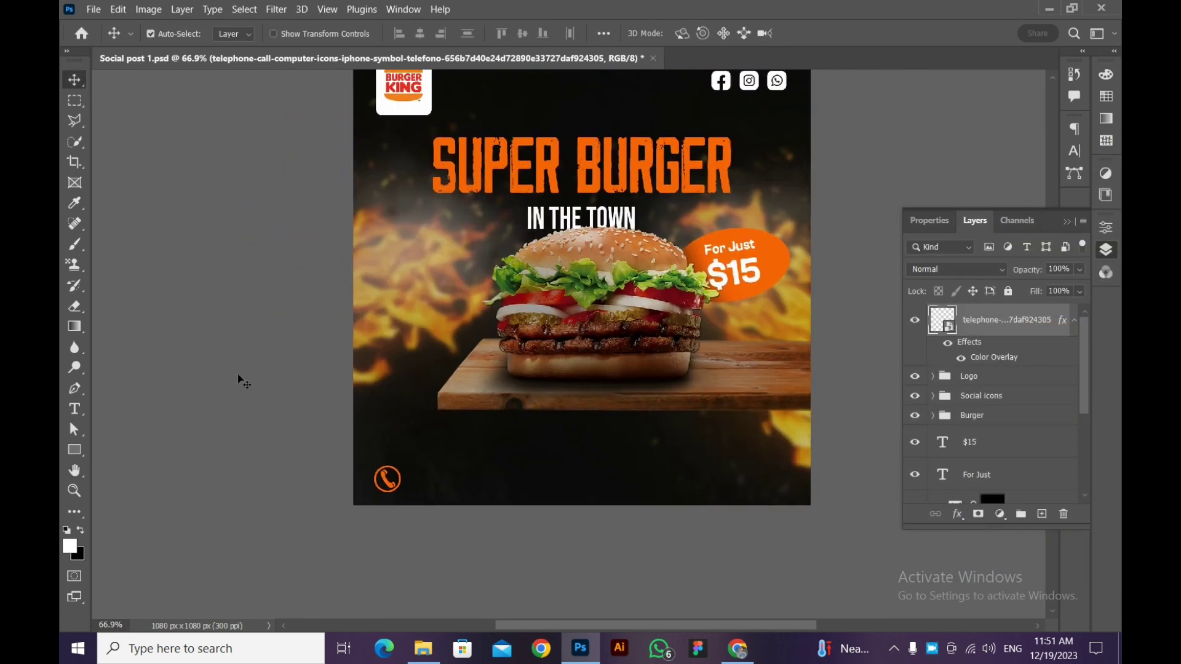
{"action": "left_click_drag", "start_coordinate": [539, 228], "coordinate": [466, 489]}
{"action": "left_click_drag", "start_coordinate": [984, 485], "coordinate": [984, 310]}
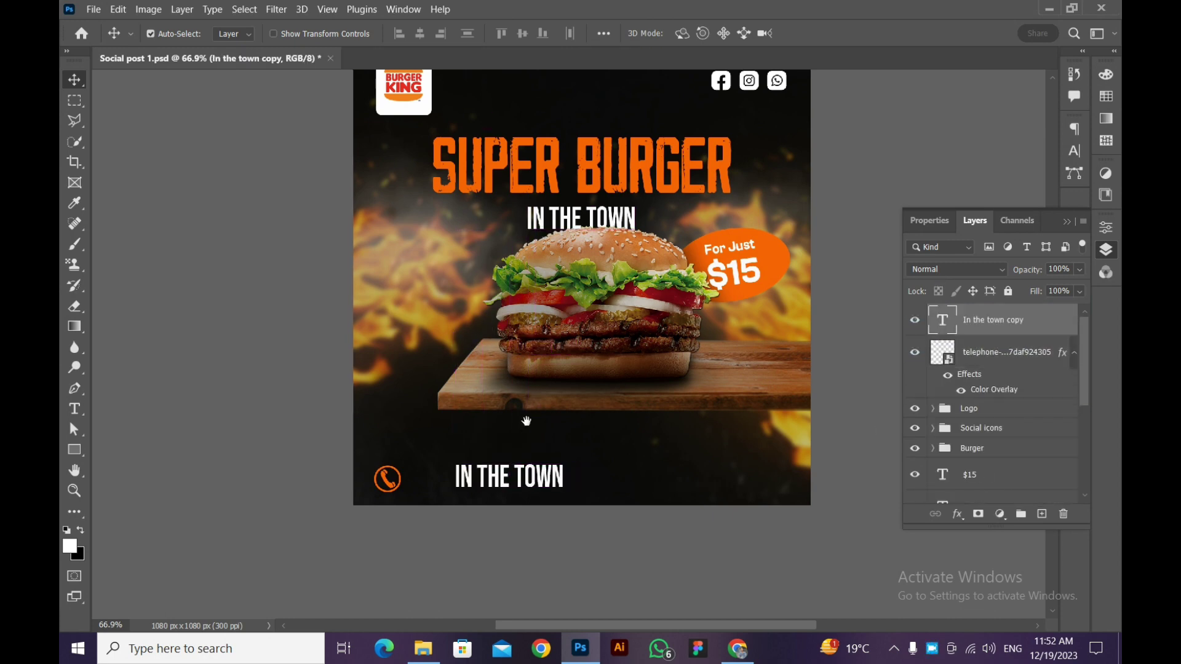
{"action": "scroll", "coordinate": [584, 404], "scroll_direction": "up", "scroll_amount": 2}
{"action": "double_click", "coordinate": [551, 393]}
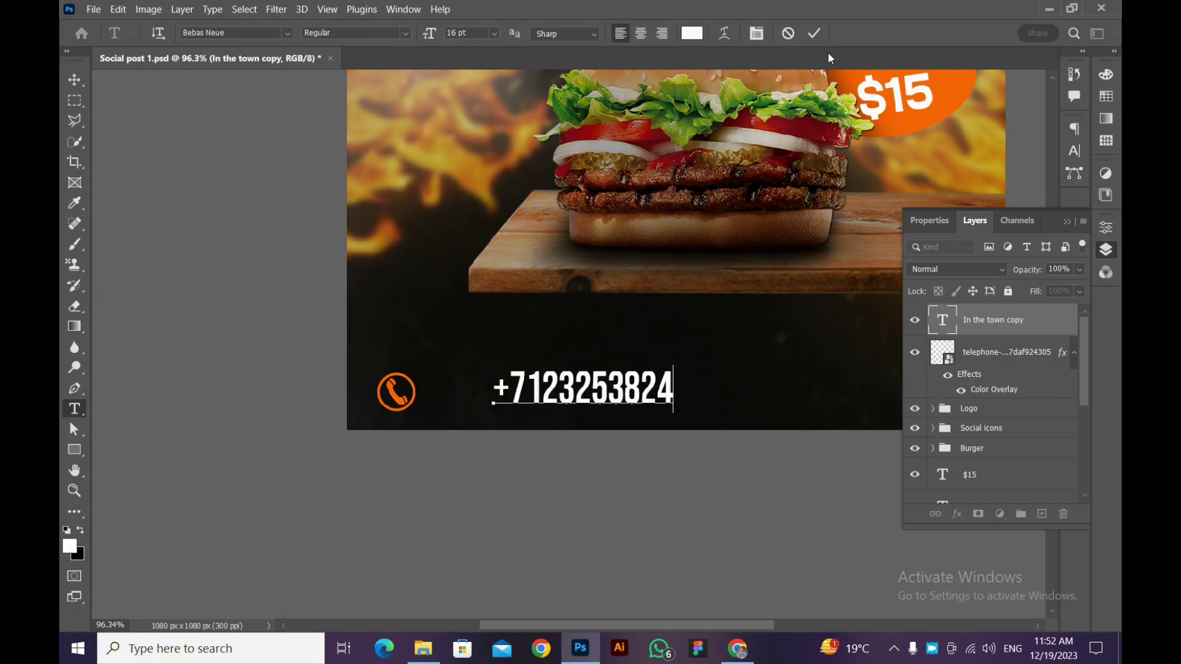
{"action": "left_click", "coordinate": [813, 33]}
{"action": "key", "text": "v"}
Set the phone number to 12 pt and move it beside the icon.
{"action": "left_click", "coordinate": [1074, 151]}
{"action": "left_click", "coordinate": [961, 170]}
{"action": "left_click", "coordinate": [935, 264]}
{"action": "left_click_drag", "start_coordinate": [603, 369], "coordinate": [528, 355]}
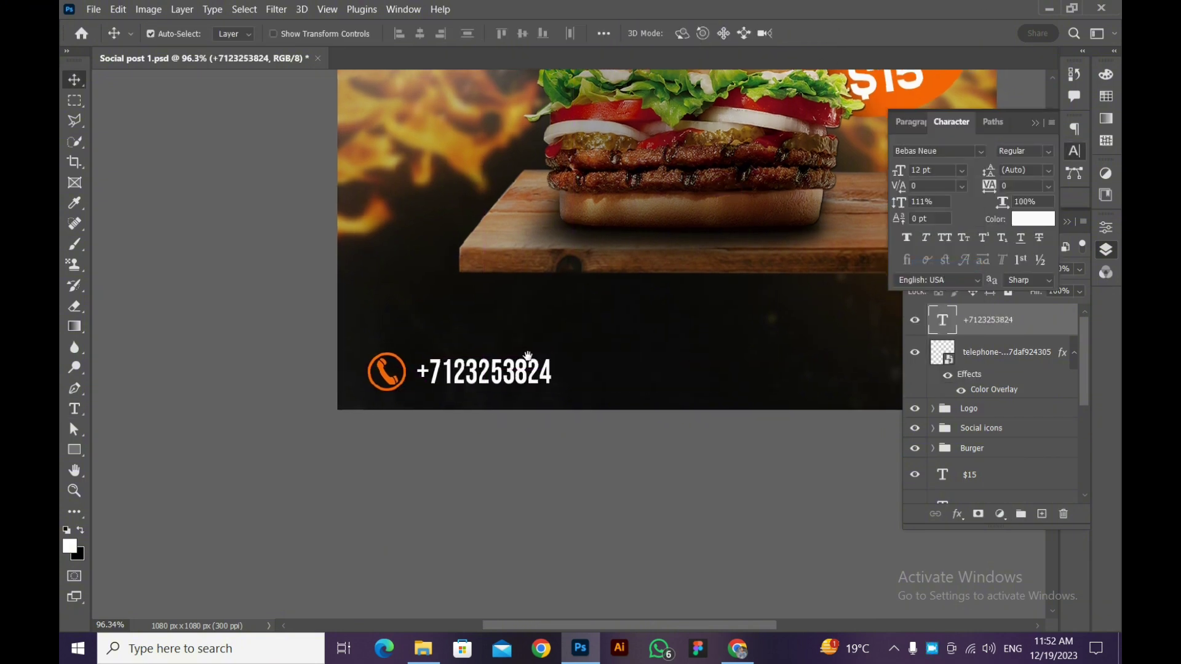
{"action": "scroll", "coordinate": [527, 356], "scroll_direction": "down", "scroll_amount": 5}
{"action": "scroll", "coordinate": [598, 279], "scroll_direction": "up", "scroll_amount": 2}
{"action": "scroll", "coordinate": [598, 279], "scroll_direction": "up", "scroll_amount": 2}
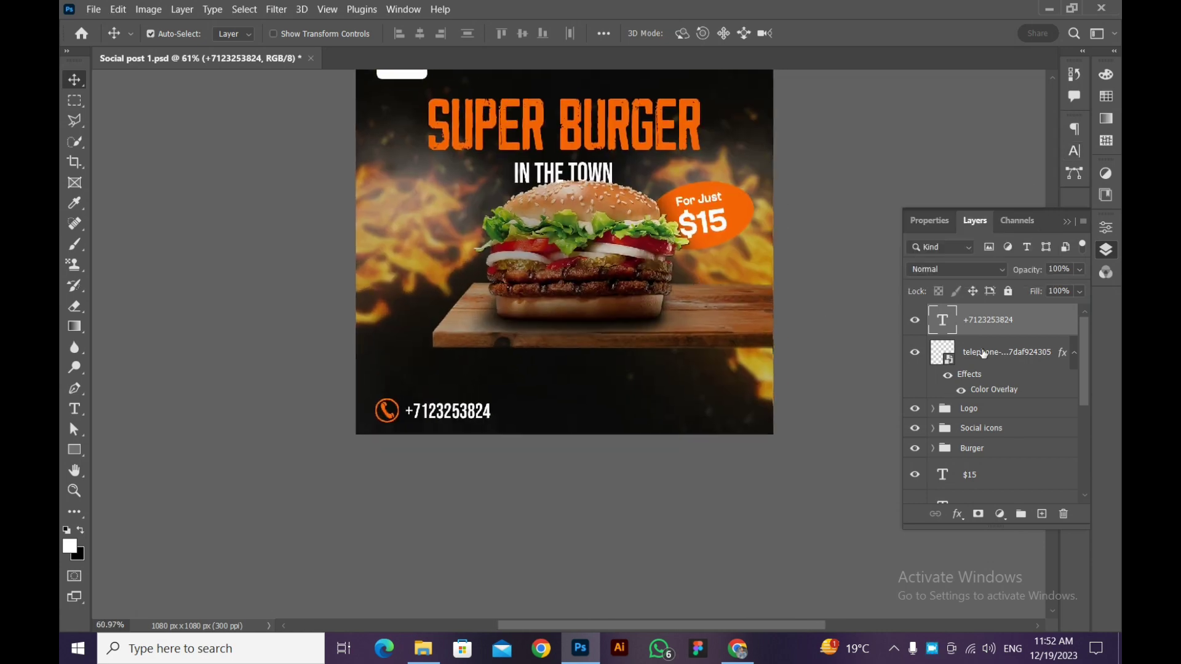
{"action": "scroll", "coordinate": [599, 279], "scroll_direction": "up", "scroll_amount": 2}
{"action": "left_click", "coordinate": [423, 649]}
{"action": "scroll", "coordinate": [330, 307], "scroll_direction": "down", "scroll_amount": 3}
Place the globe icon, shrink it, and position it at the footer's bottom-right.
{"action": "scroll", "coordinate": [344, 342], "scroll_direction": "down", "scroll_amount": 3}
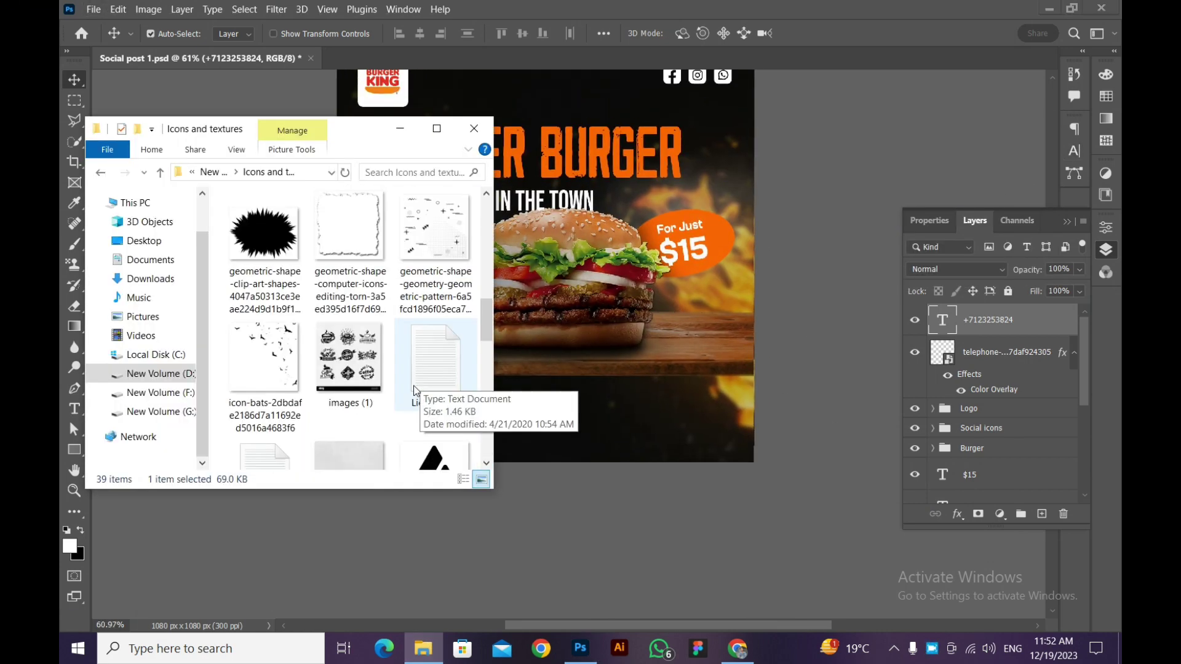
{"action": "left_click_drag", "start_coordinate": [431, 375], "coordinate": [529, 289]}
{"action": "left_click_drag", "start_coordinate": [516, 86], "coordinate": [516, 464]}
{"action": "scroll", "coordinate": [642, 470], "scroll_direction": "up", "scroll_amount": 3}
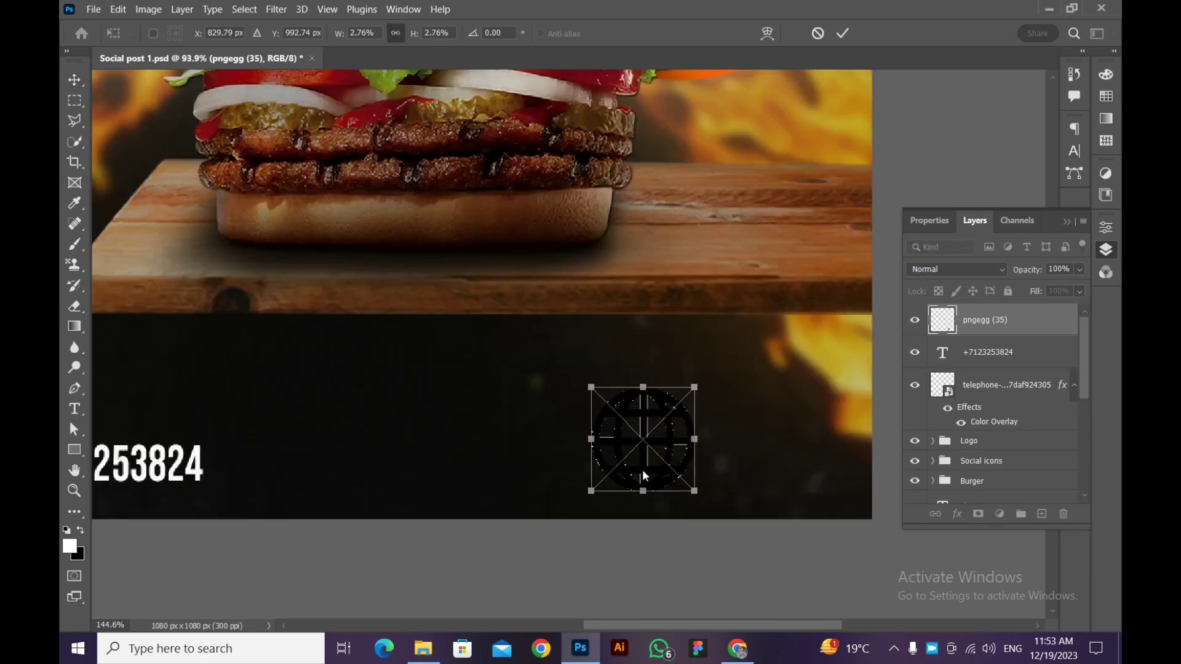
{"action": "mouse_move", "coordinate": [642, 470]}
{"action": "left_mouse_down"}
{"action": "mouse_move", "coordinate": [550, 374]}
{"action": "mouse_move", "coordinate": [706, 358]}
{"action": "mouse_move", "coordinate": [535, 380]}
{"action": "left_mouse_up"}
{"action": "left_click_drag", "start_coordinate": [649, 362], "coordinate": [648, 370]}
{"action": "left_click_drag", "start_coordinate": [650, 419], "coordinate": [781, 381]}
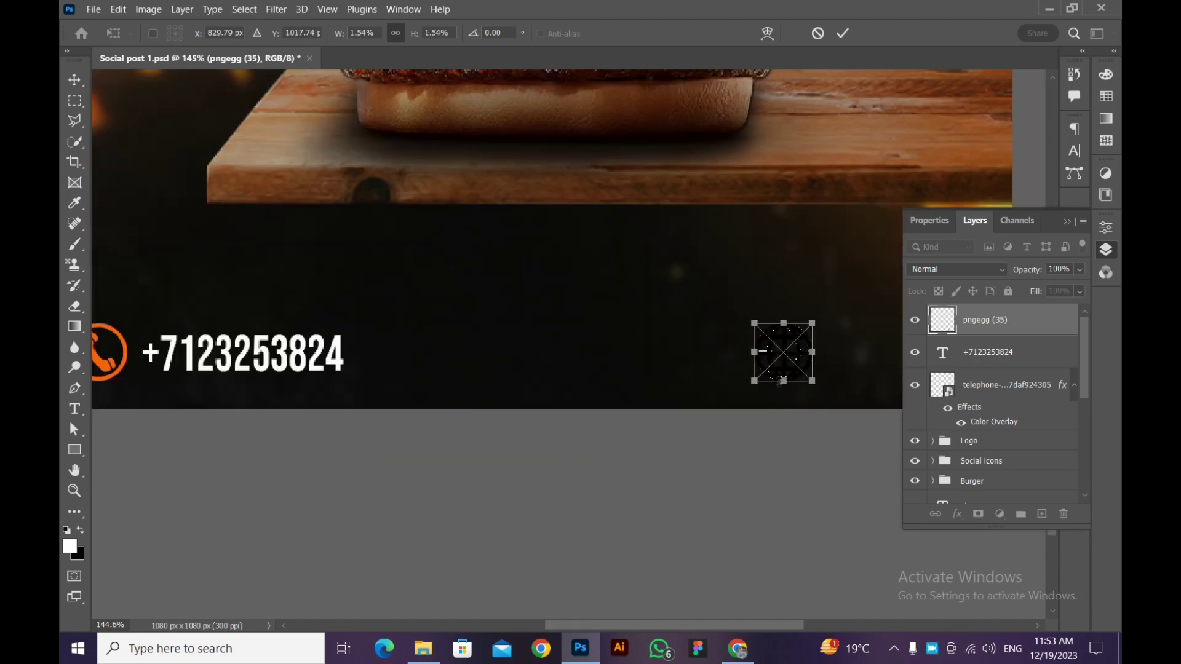
{"action": "left_click_drag", "start_coordinate": [788, 329], "coordinate": [504, 361]}
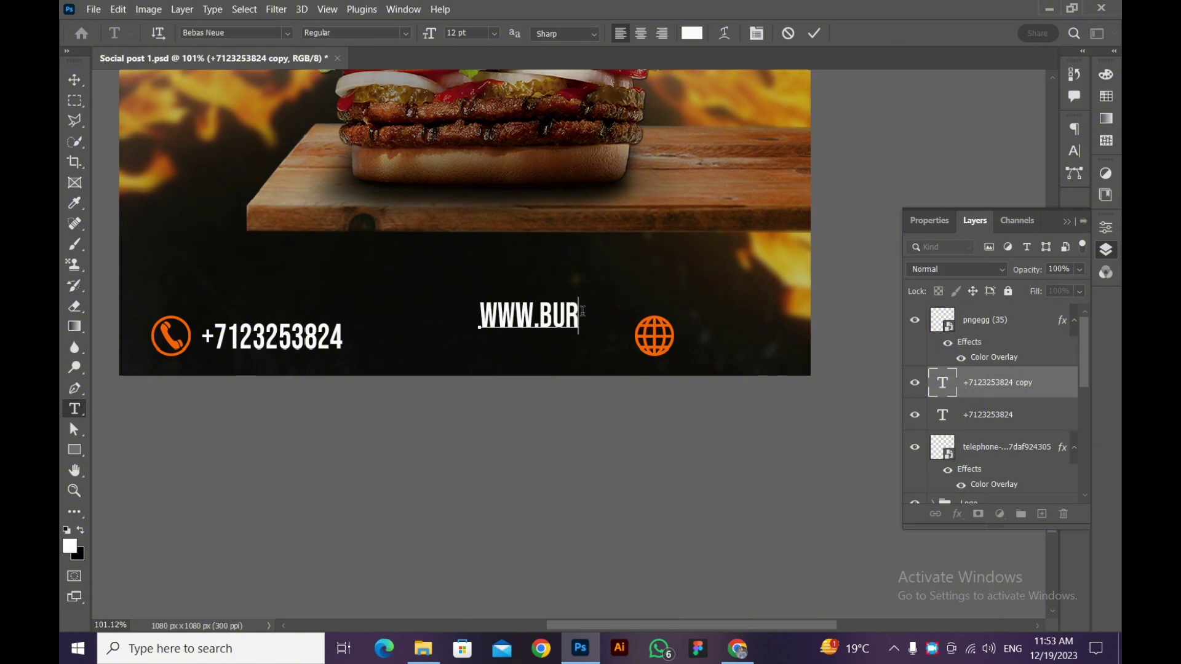
{"action": "left_click", "coordinate": [814, 33]}
{"action": "key", "text": "v"}
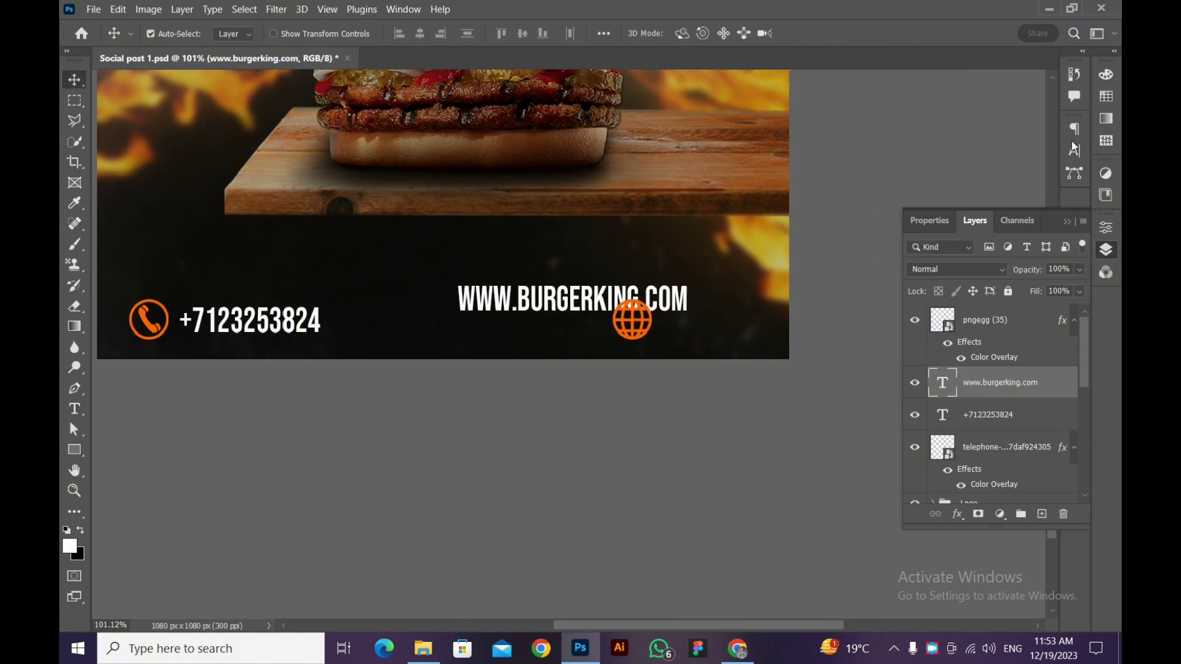
{"action": "scroll", "coordinate": [651, 299], "scroll_direction": "down", "scroll_amount": 3, "text": "alt"}
{"action": "mouse_move", "coordinate": [632, 295]}
{"action": "left_mouse_down"}
{"action": "mouse_move", "coordinate": [531, 295]}
{"action": "mouse_move", "coordinate": [573, 307]}
{"action": "left_mouse_up"}
Line up the phone number and web address rows along the bottom.
{"action": "scroll", "coordinate": [705, 337], "scroll_direction": "down", "scroll_amount": 1, "text": "alt"}
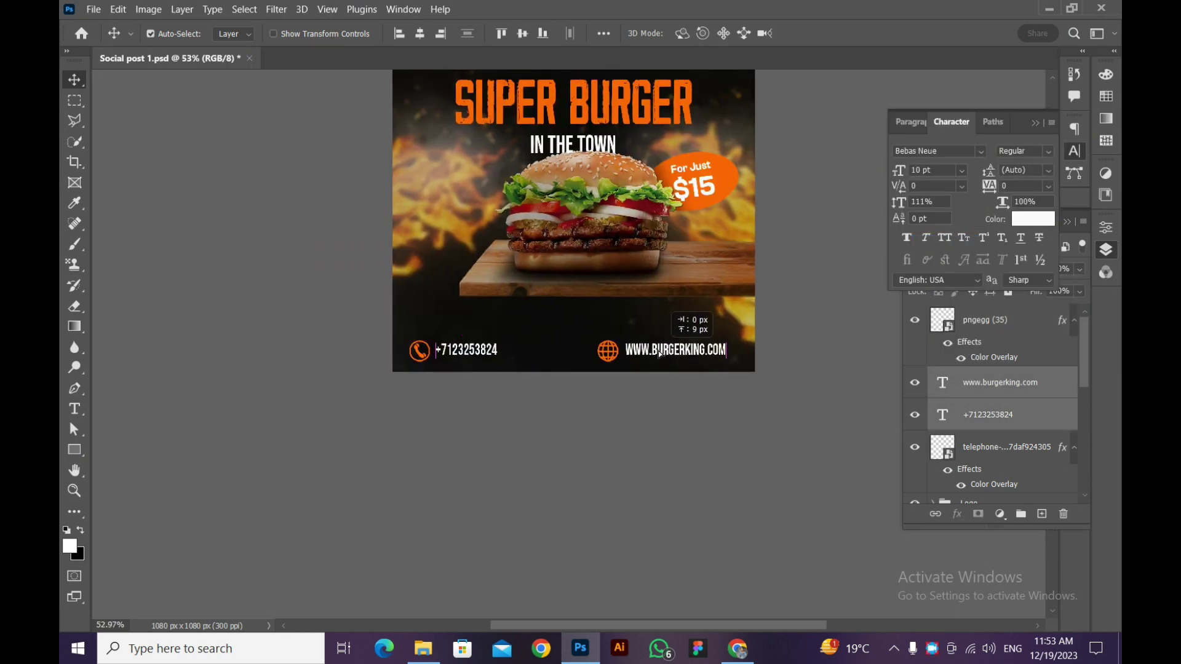
{"action": "left_click_drag", "start_coordinate": [659, 352], "coordinate": [659, 354]}
{"action": "left_click", "coordinate": [486, 347]}
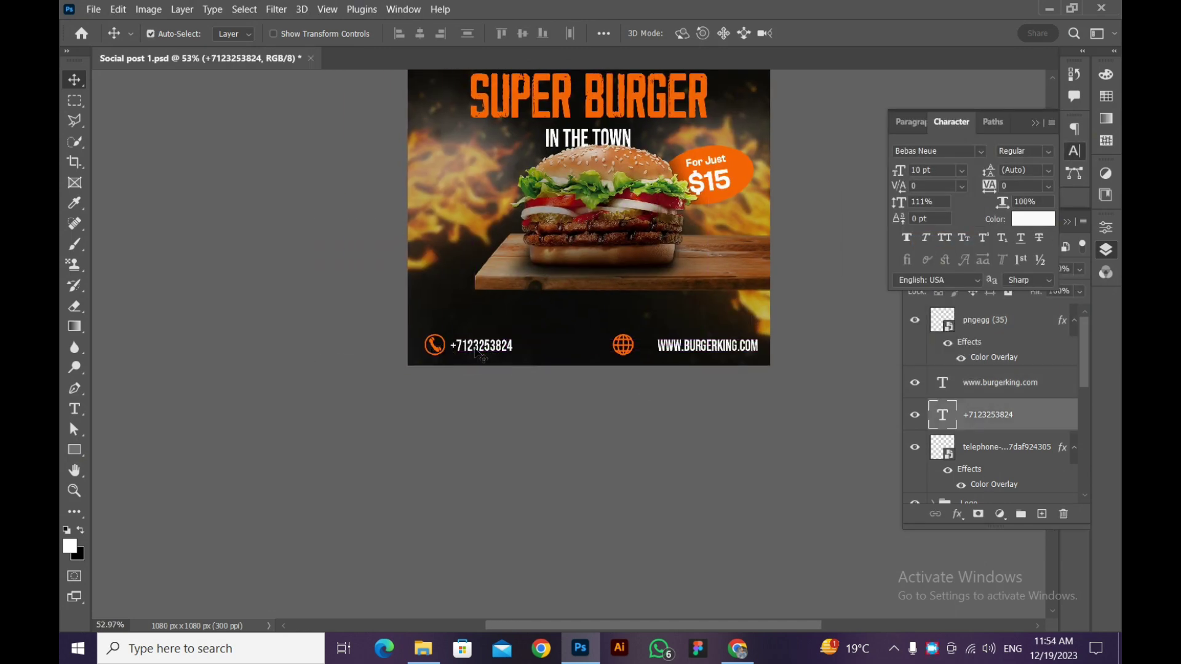
{"action": "scroll", "coordinate": [479, 353], "scroll_direction": "down", "scroll_amount": 2}
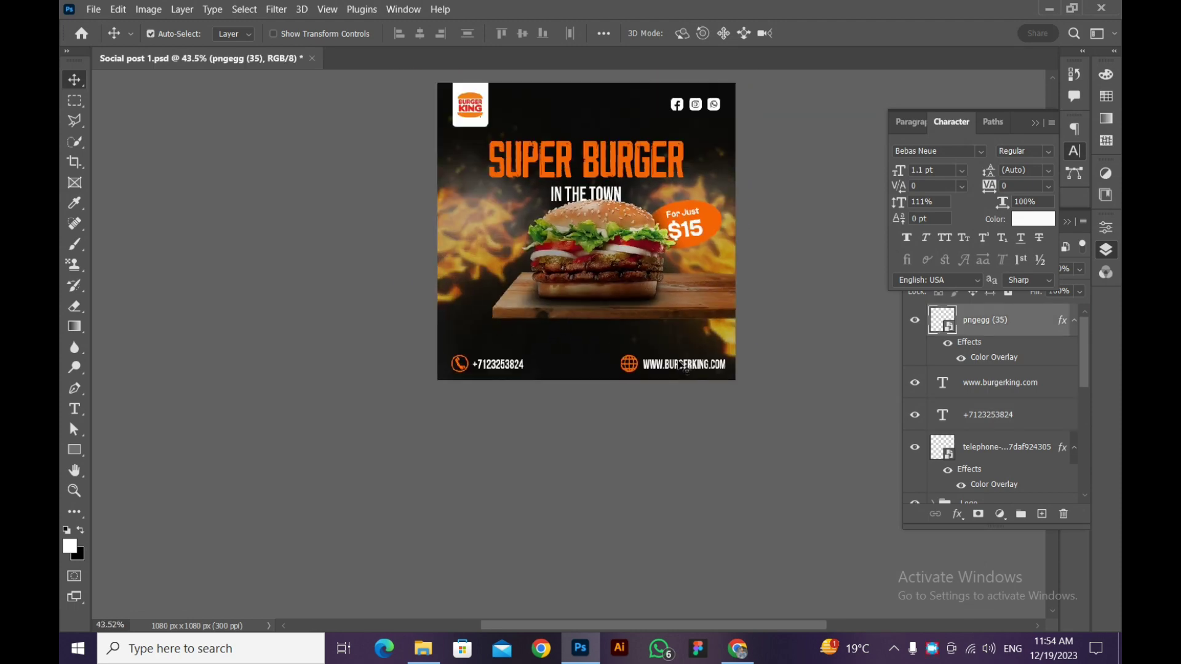
{"action": "left_click", "coordinate": [988, 418]}
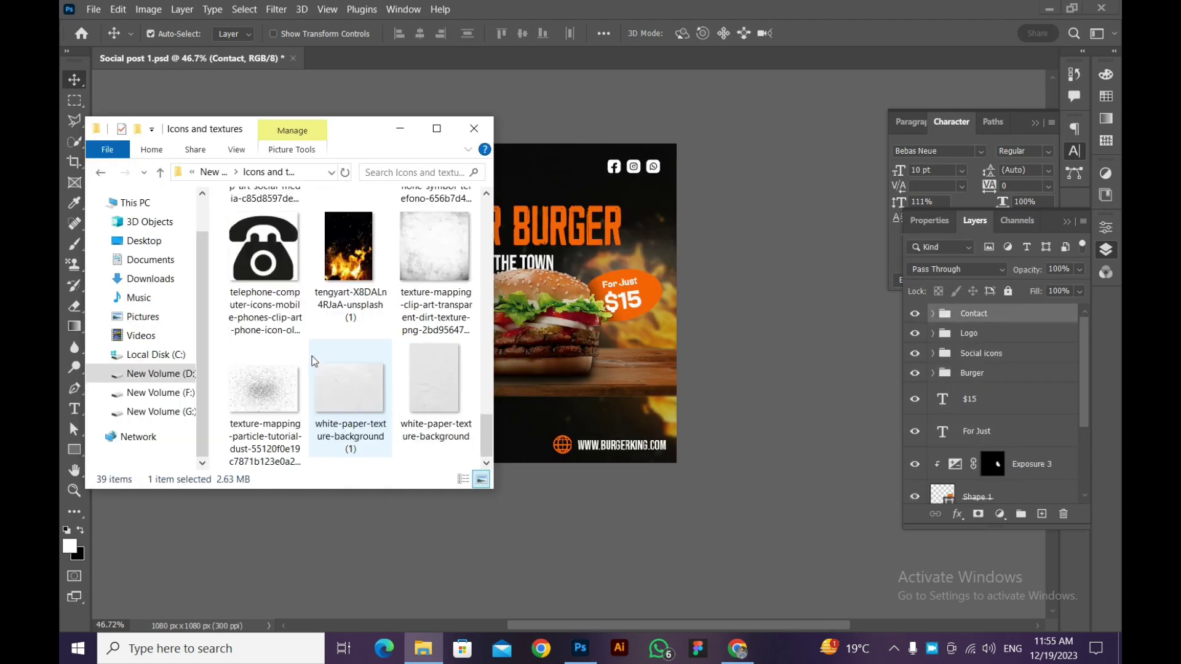
Place the fire sparks image over the poster in Color Dodge blend mode.
{"action": "mouse_move", "coordinate": [312, 356]}
{"action": "left_mouse_down"}
{"action": "mouse_move", "coordinate": [492, 319]}
{"action": "mouse_move", "coordinate": [532, 336]}
{"action": "left_mouse_up"}
{"action": "key", "text": "Return"}
{"action": "left_click", "coordinate": [74, 121]}
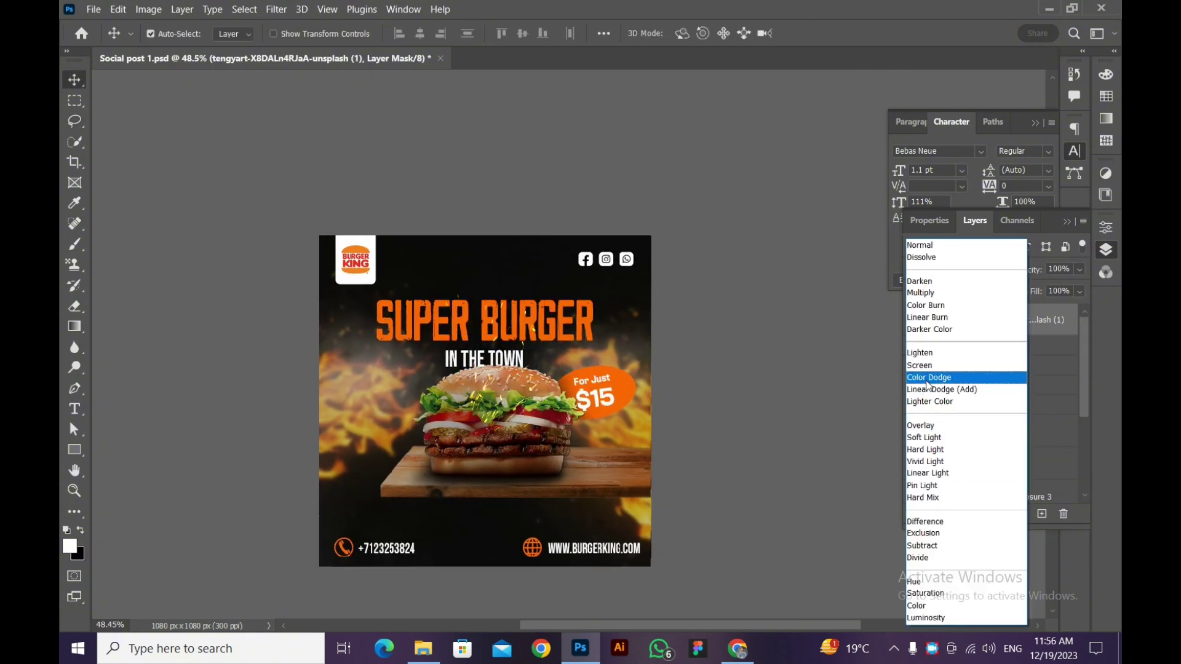
{"action": "left_click", "coordinate": [927, 377]}
Delete the sparks layer mask and soften the duplicate with Gaussian Blur.
{"action": "right_click", "coordinate": [1019, 319]}
{"action": "left_click", "coordinate": [849, 304]}
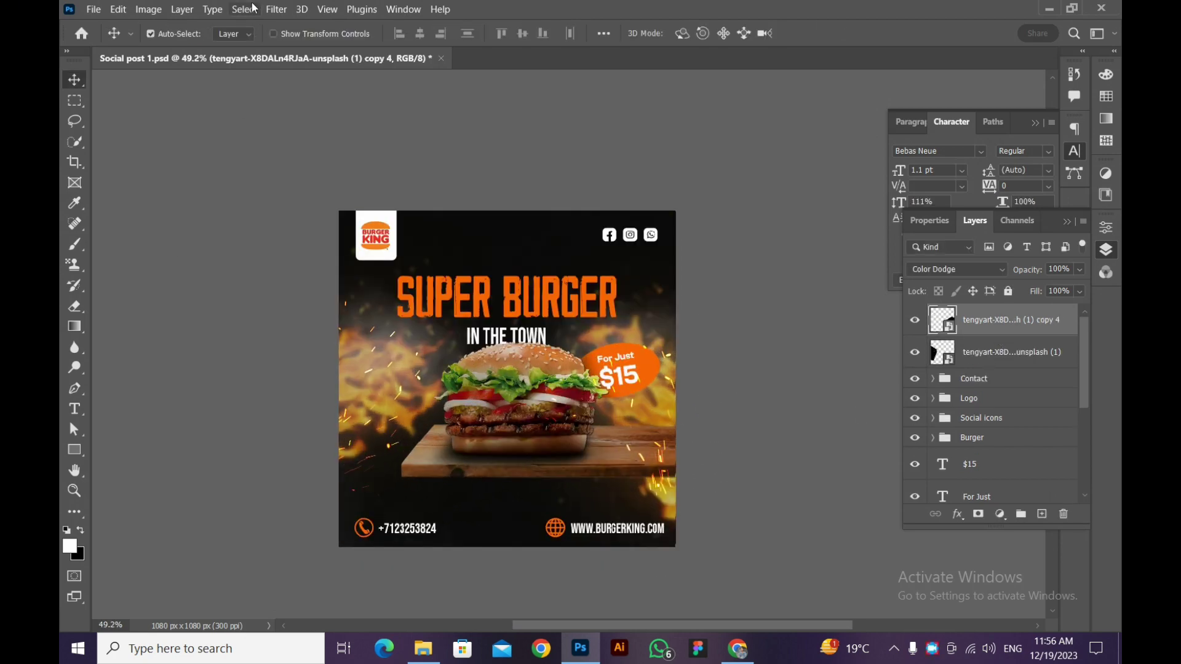
{"action": "left_click", "coordinate": [276, 10]}
{"action": "left_click", "coordinate": [295, 23]}
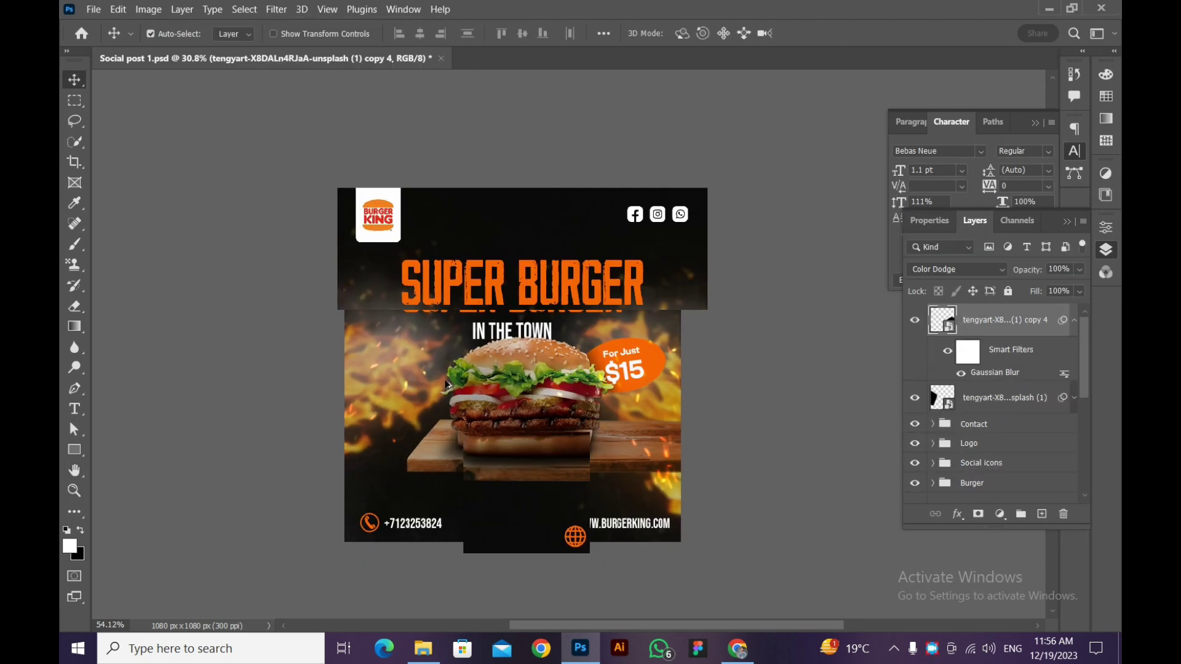